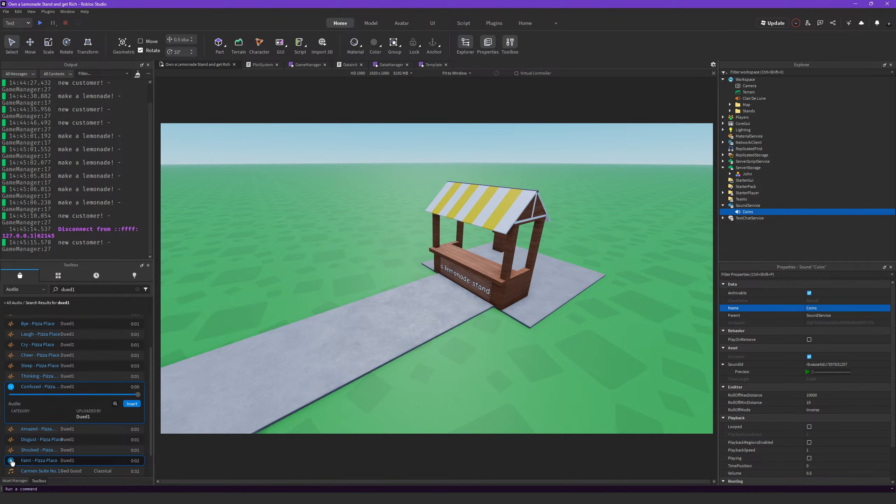
- Preview the Pizza Place voice sounds by Dued1, from Faint and Shocked through Sleep and Bye
click(10, 461)
click(10, 418)
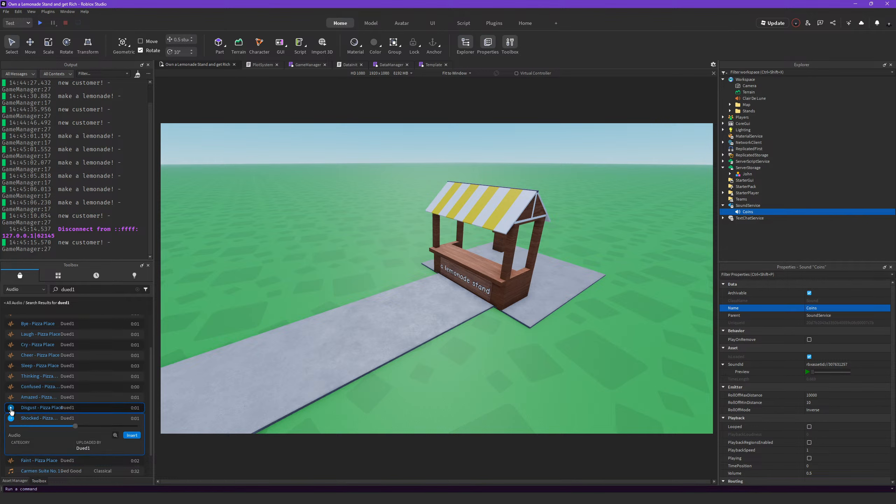
click(11, 408)
click(11, 397)
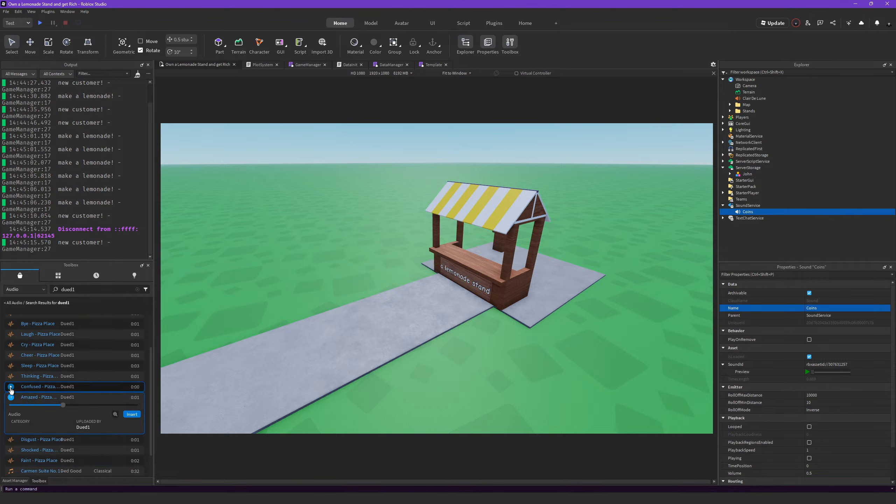
click(11, 387)
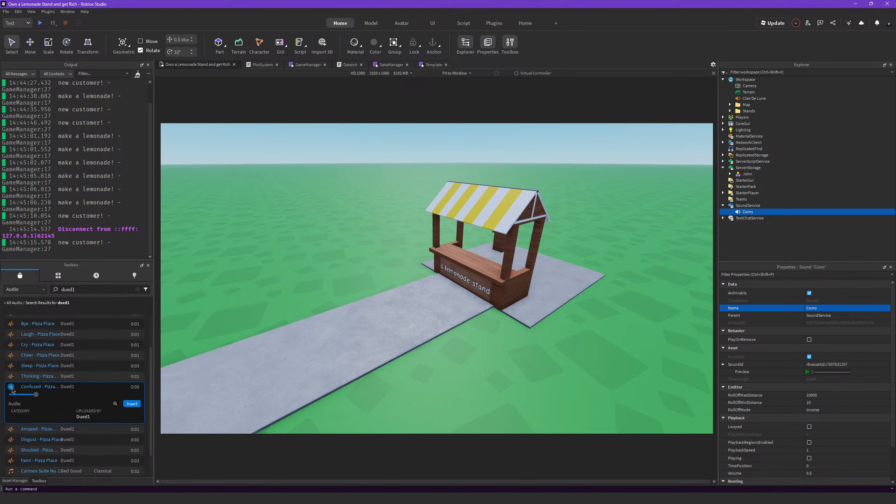
click(11, 376)
click(11, 366)
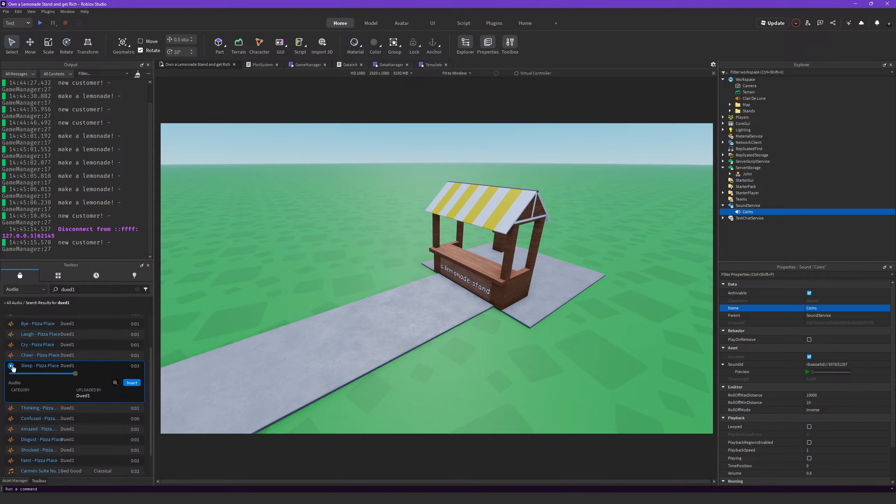
scroll(12, 370, up, 2)
click(11, 374)
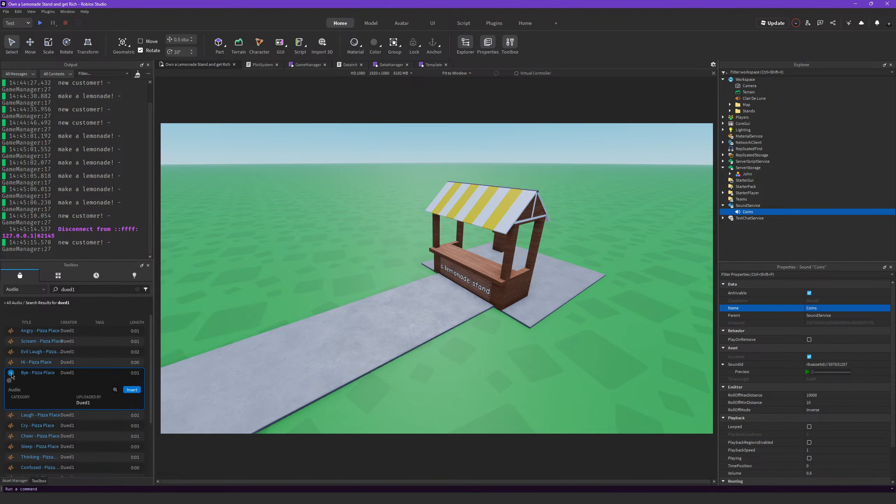
- Insert the "Hi - Pizza Place" and "Bye - Pizza Place" sounds and place them directly under SoundService
click(11, 362)
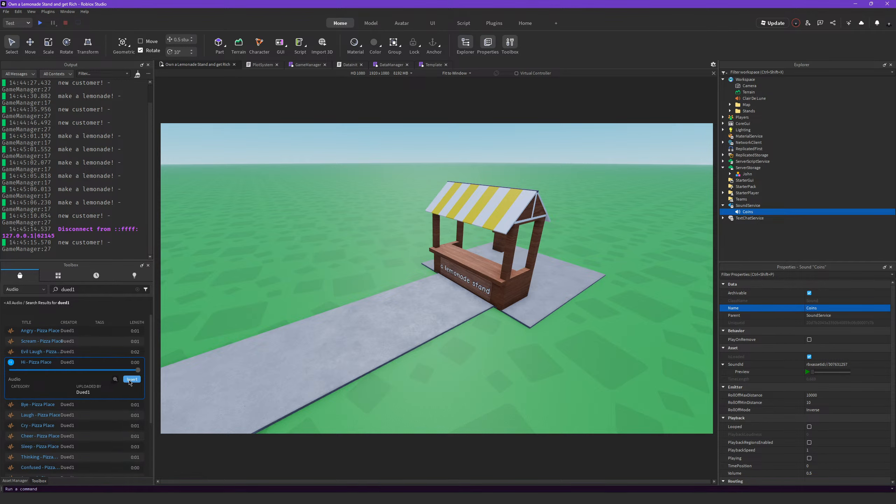
click(132, 379)
drag(757, 214, 755, 209)
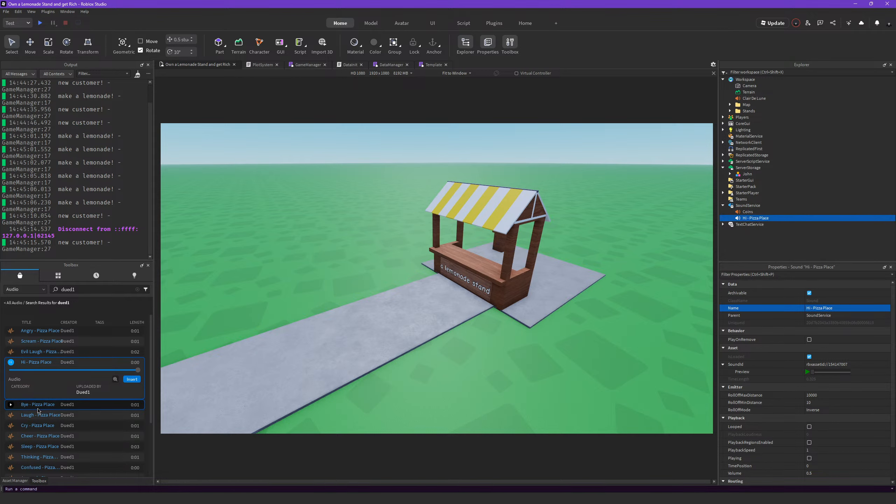
click(92, 406)
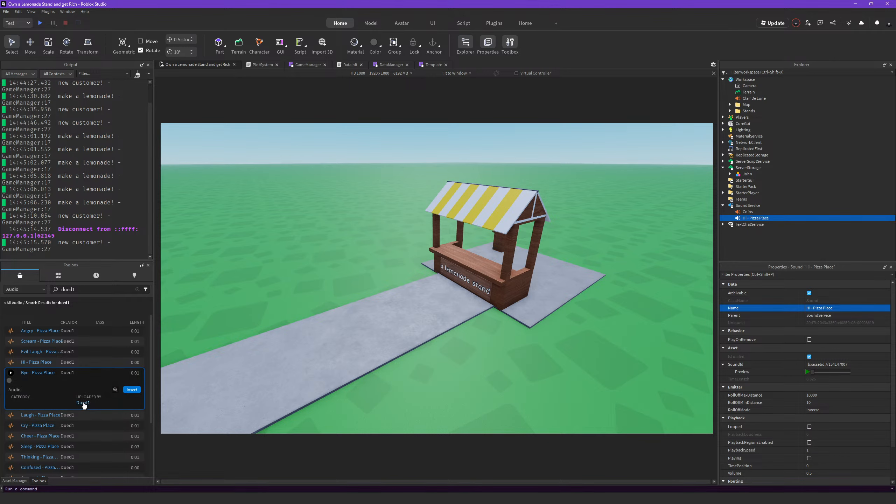
click(140, 390)
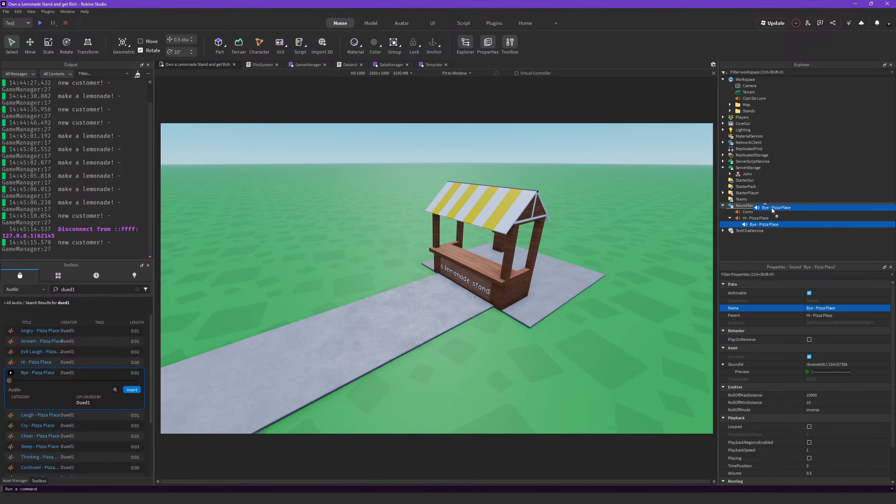
- Rename the two inserted Pizza Place sounds to Bye and Hi
click(821, 309)
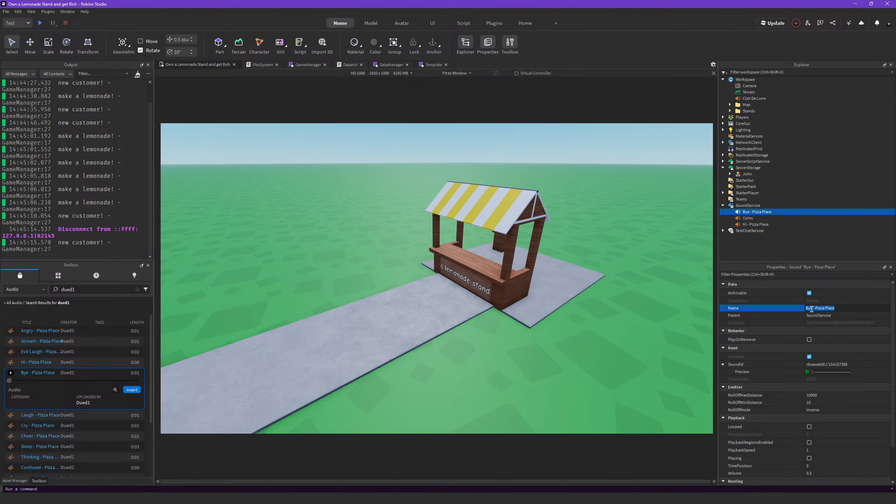
key(Return)
click(756, 225)
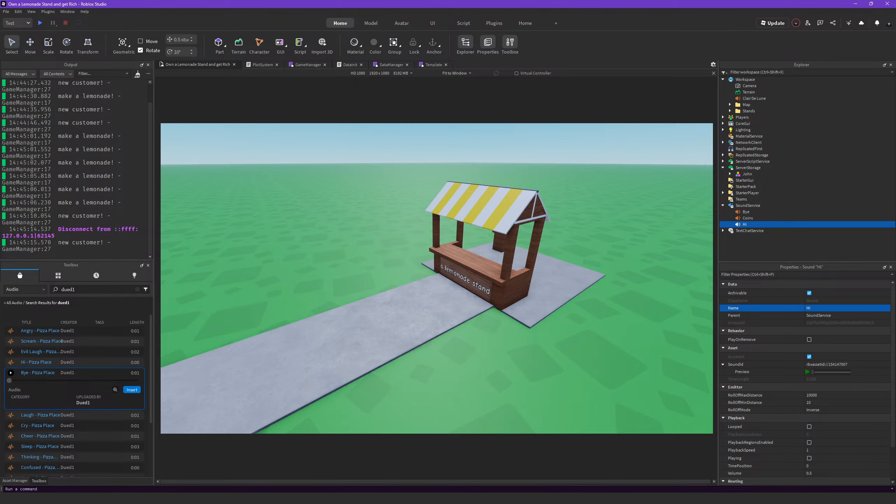
right_drag(448, 353, 490, 362)
click(417, 346)
key(f)
click(491, 362)
key(w)
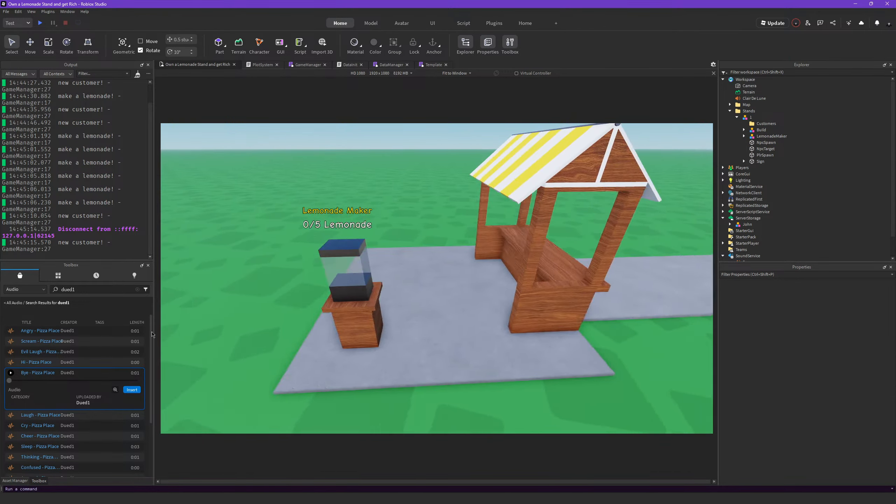
key(a)
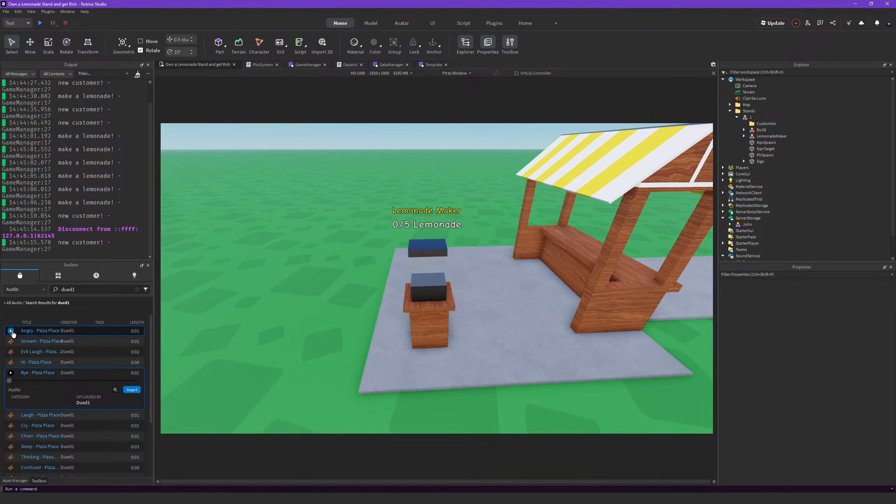
- Insert the "Angry - Pizza Place" sound, move it into SoundService and rename it Angry
click(11, 331)
click(129, 348)
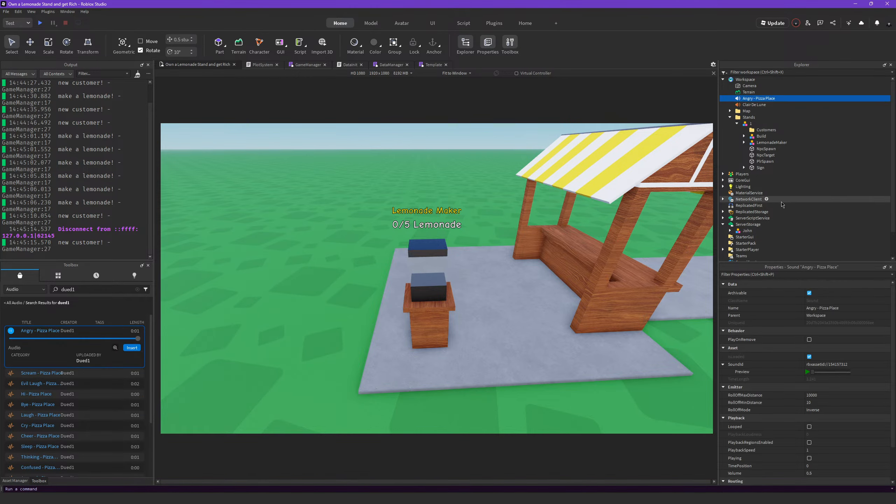
drag(769, 100, 778, 233)
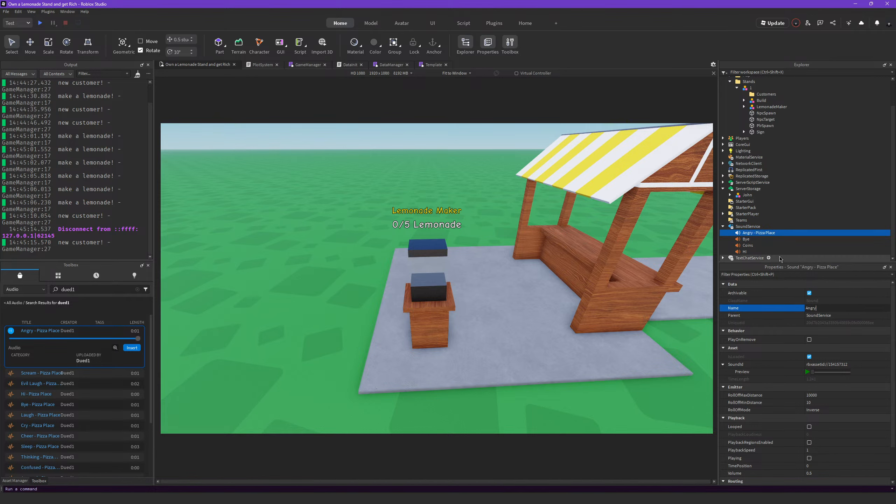
key(Return)
- Set the PlaybackSpeed of the Angry, Bye and Hi sounds together to 0.95
ctrl+click(746, 239)
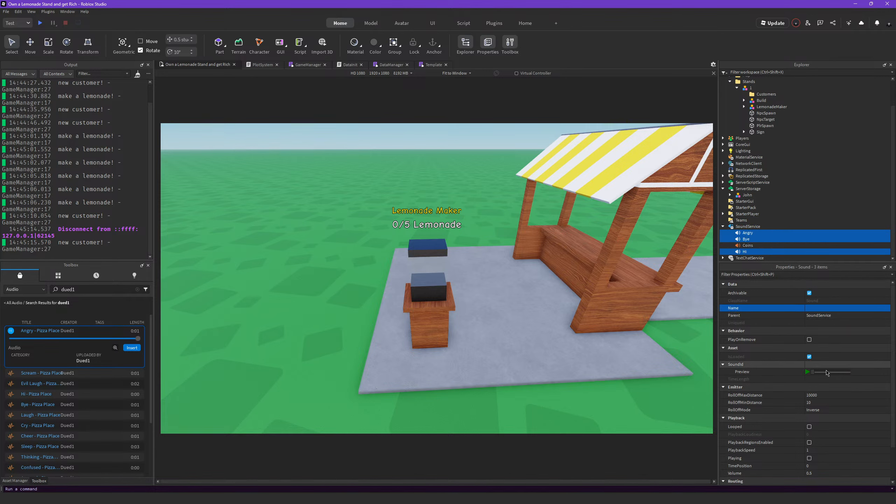
click(815, 451)
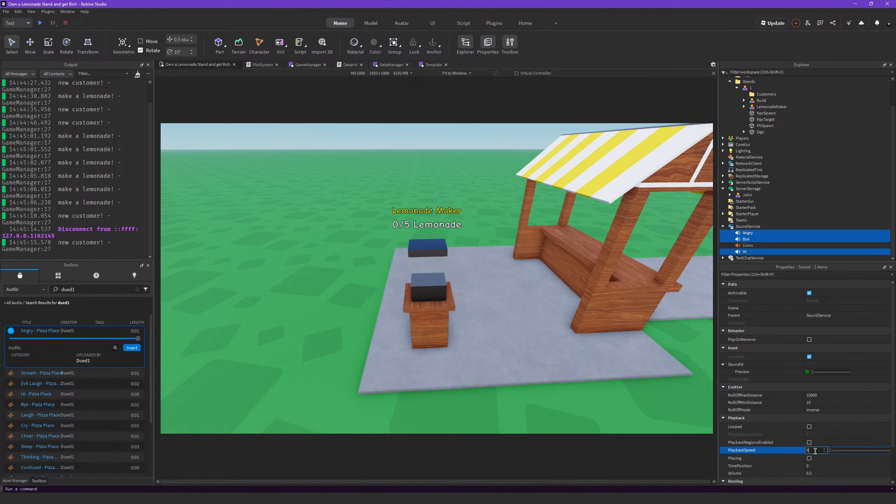
key(Return)
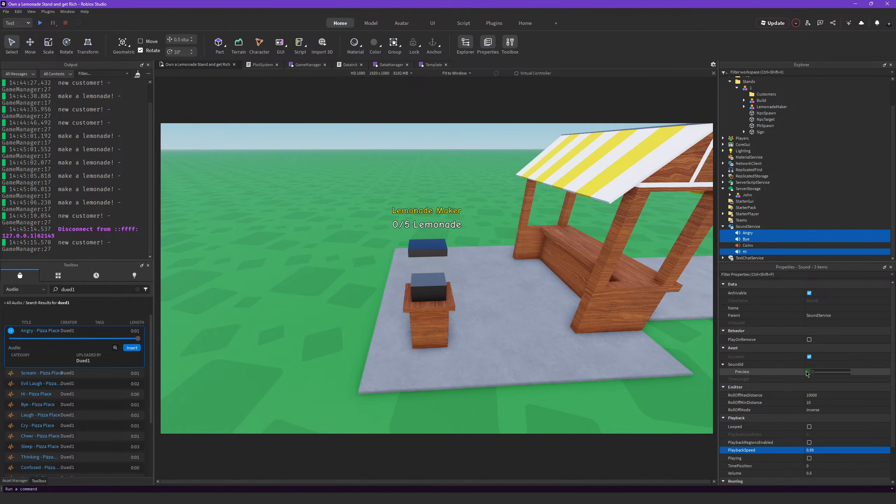
- Preview the Hi, Bye and Angry sounds in SoundService one after another
click(702, 428)
click(751, 252)
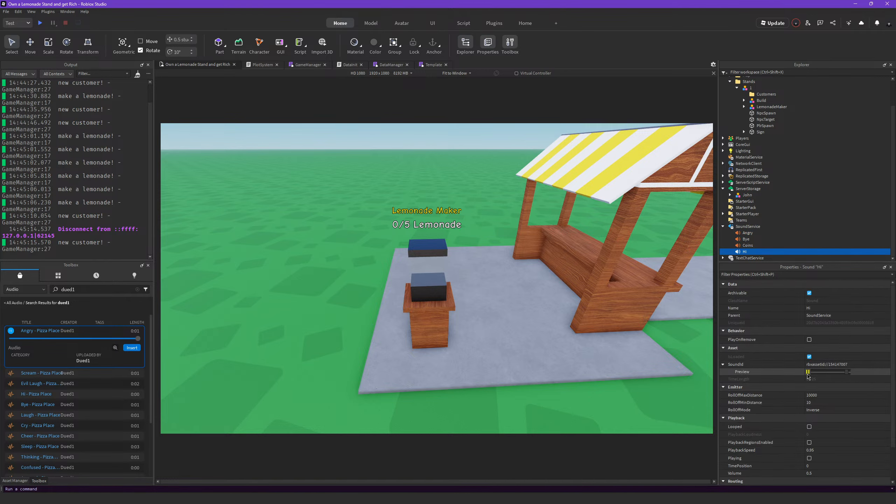
click(729, 242)
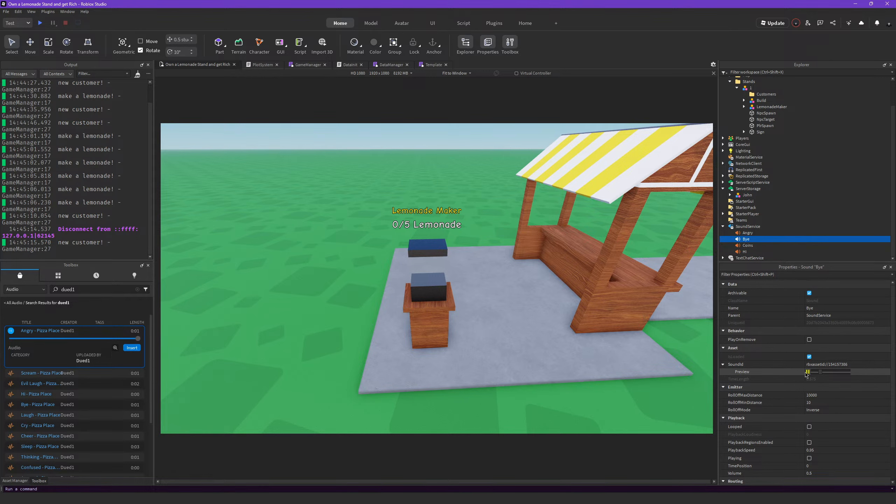
click(752, 234)
click(808, 372)
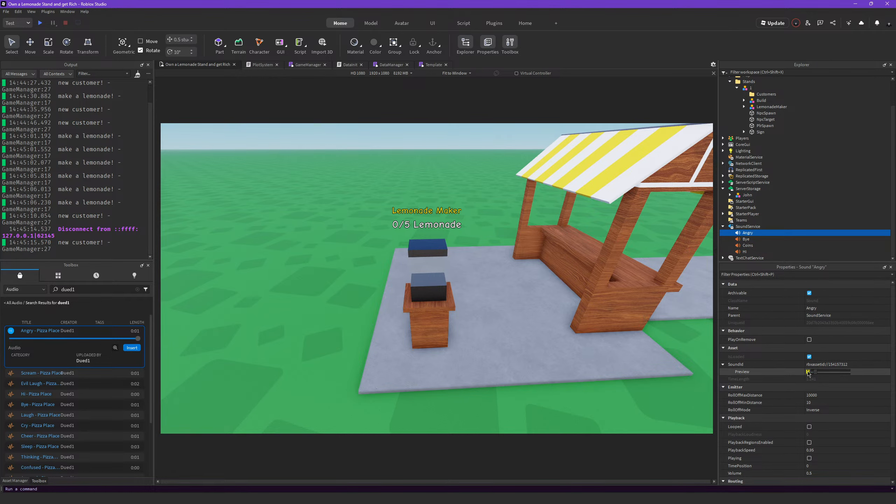
- Clear the dued1 search in the audio library
right_drag(593, 360, 600, 360)
scroll(600, 360, down, 10)
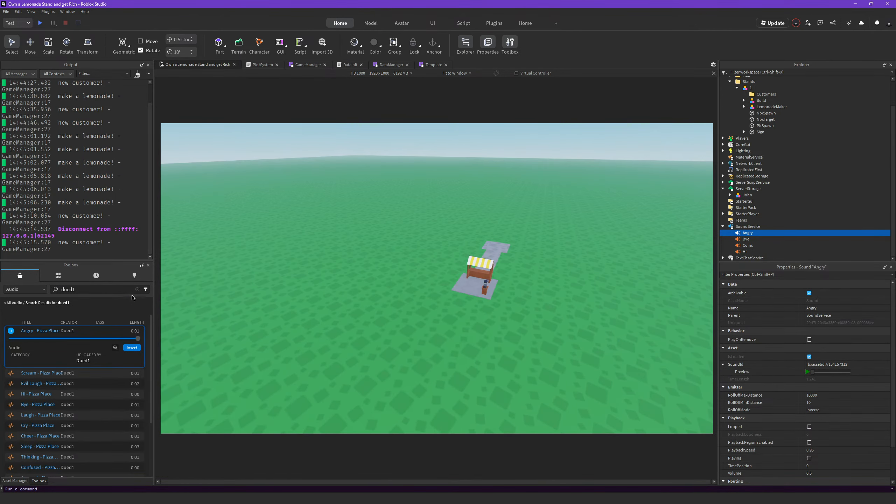
click(138, 290)
- Examine the lemonade stand, its counter and its walkway from several viewpoints
click(273, 296)
scroll(281, 296, up, 10)
right_drag(272, 296, 280, 296)
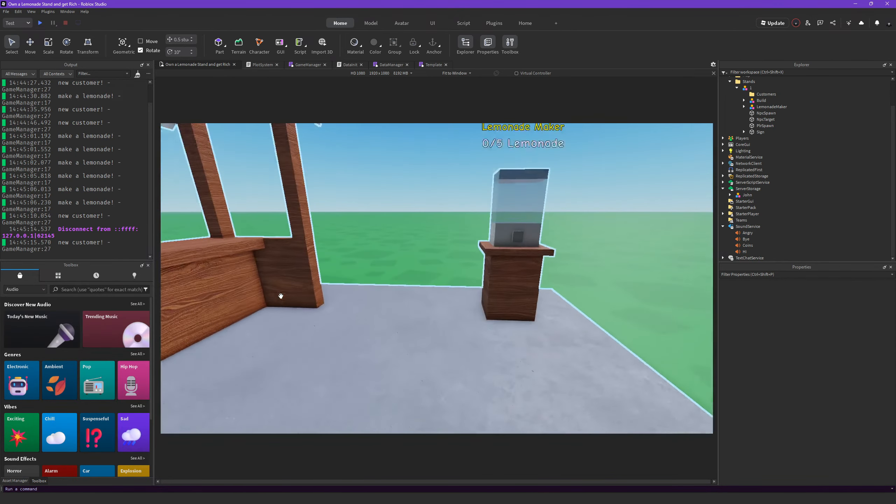
scroll(280, 296, down, 5)
right_drag(424, 261, 424, 261)
scroll(424, 262, up, 5)
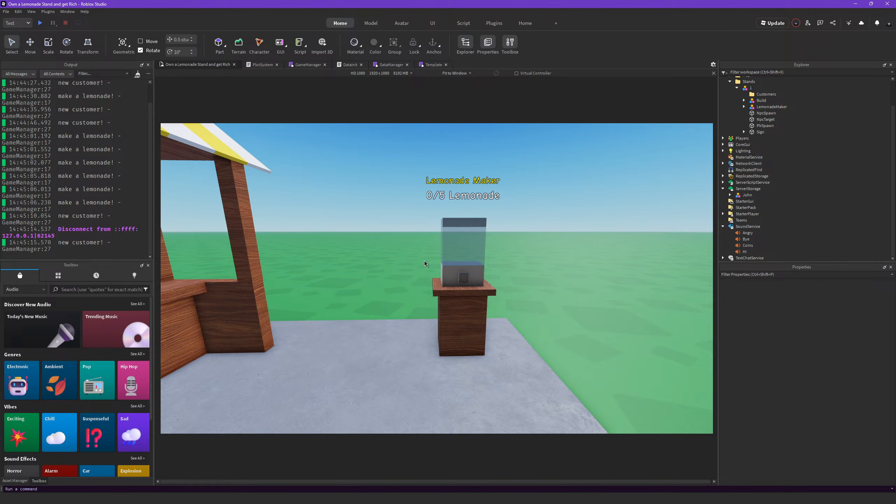
right_drag(375, 302, 341, 323)
scroll(338, 322, up, 3)
key(a)
right_drag(487, 267, 487, 268)
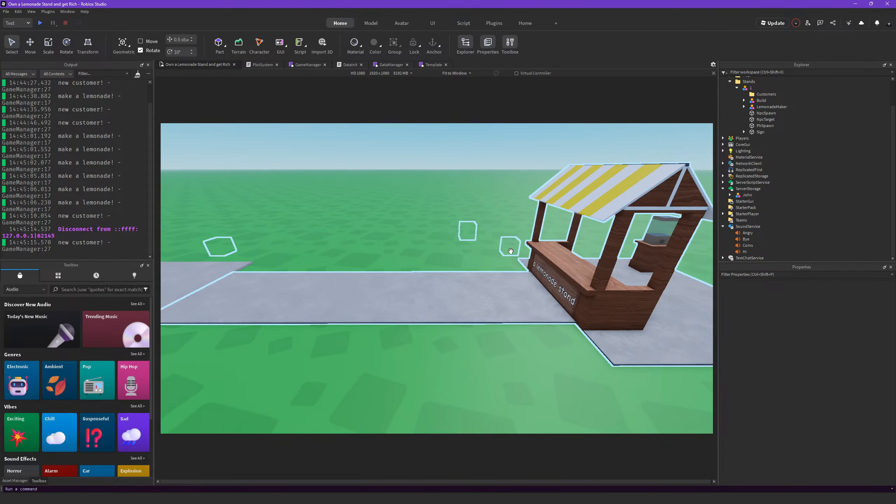
key(a)
key(d)
key(a)
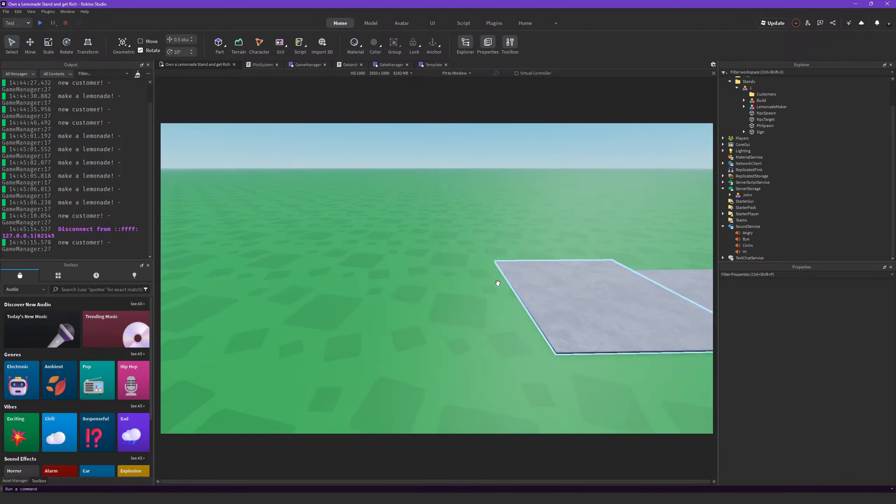
- Examine the lemonade maker up close and focus the view on its Main part
right_drag(498, 283, 534, 300)
key(w)
key(w)
key(w)
key(s)
key(s)
key(w)
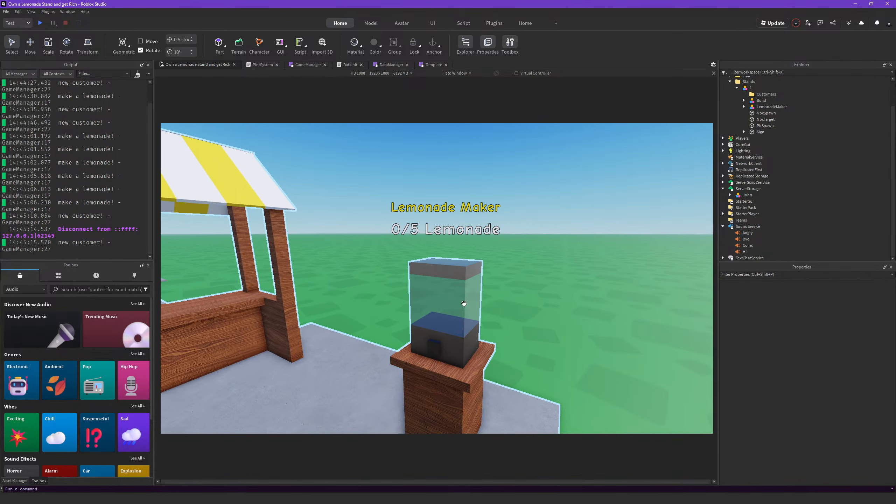
key(s)
right_drag(457, 304, 456, 308)
key(w)
key(s)
key(w)
click(469, 320)
key(f)
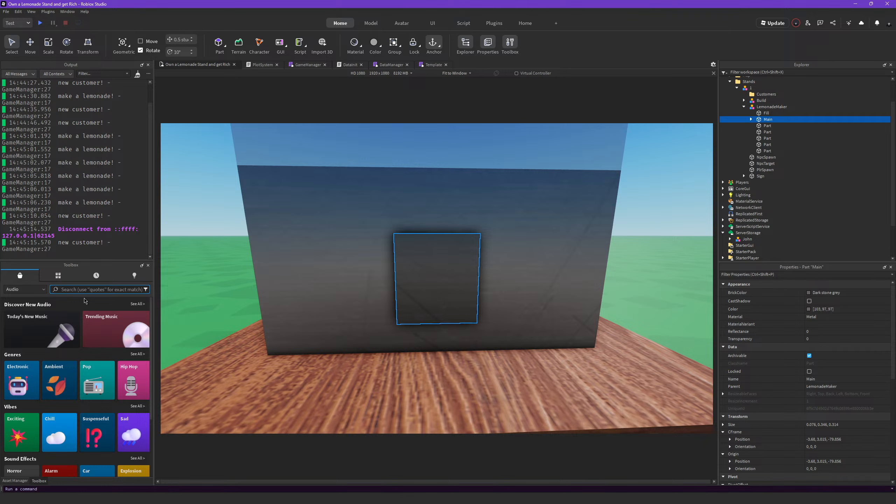
- Search the audio library for lemonade, preview the Sparkling track and look through the results
text(lemona)
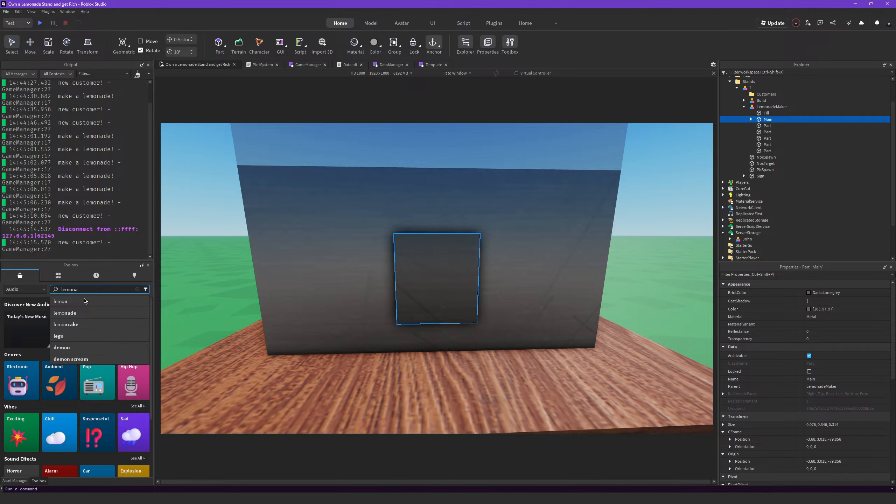
click(65, 313)
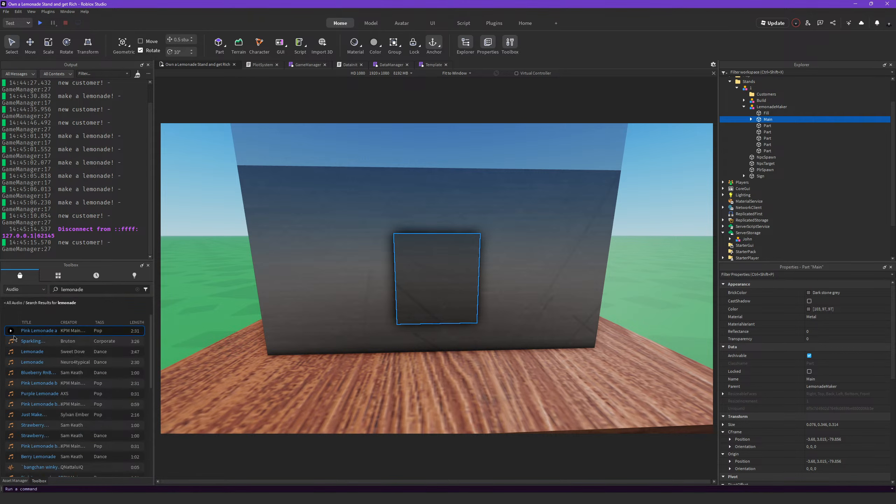
click(11, 342)
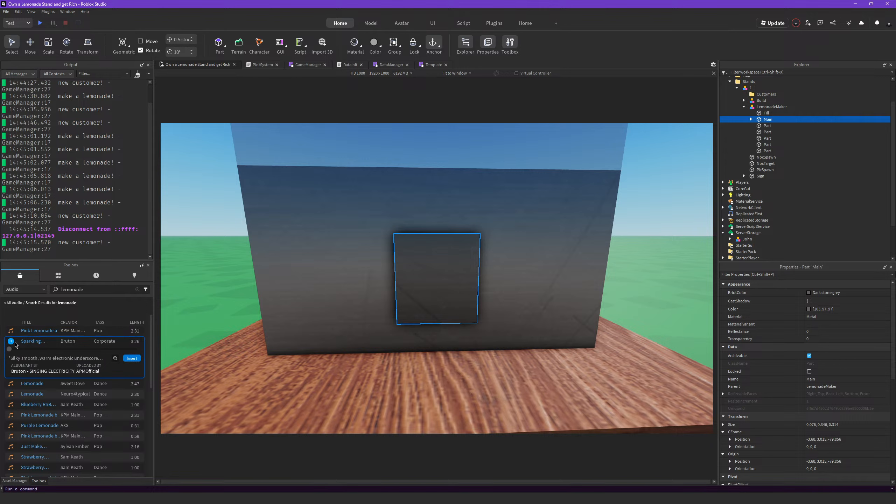
scroll(11, 367, down, 10)
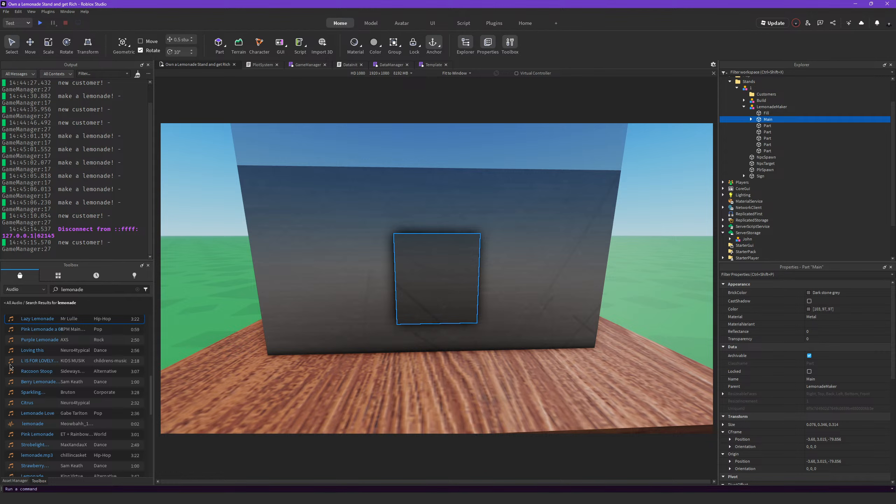
scroll(9, 365, down, 1)
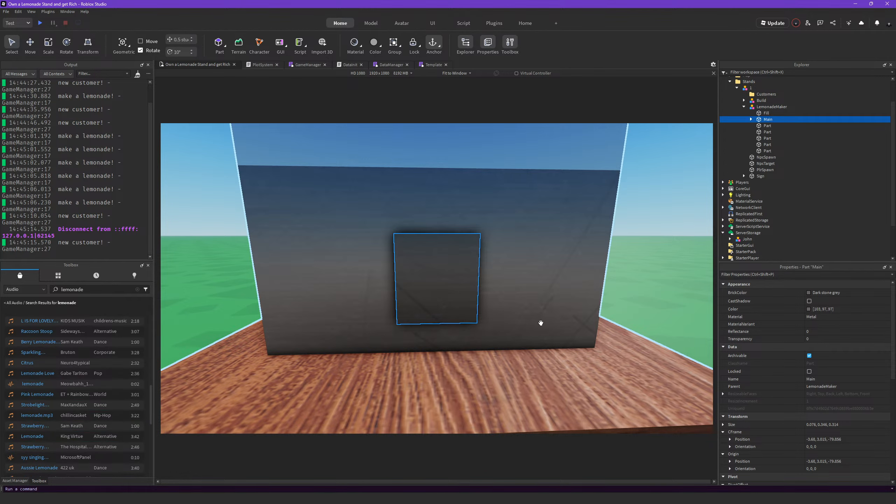
- Switch the toolbox library from audio to models and search it for lemonade
right_drag(540, 323, 581, 350)
scroll(582, 350, down, 5)
scroll(582, 350, down, 5)
click(585, 348)
scroll(419, 281, up, 10)
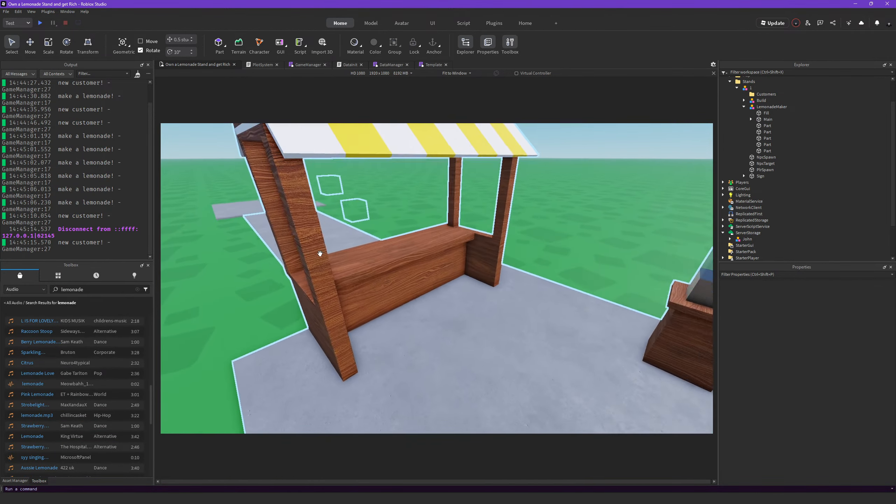
right_drag(320, 254, 460, 326)
key(s)
click(30, 289)
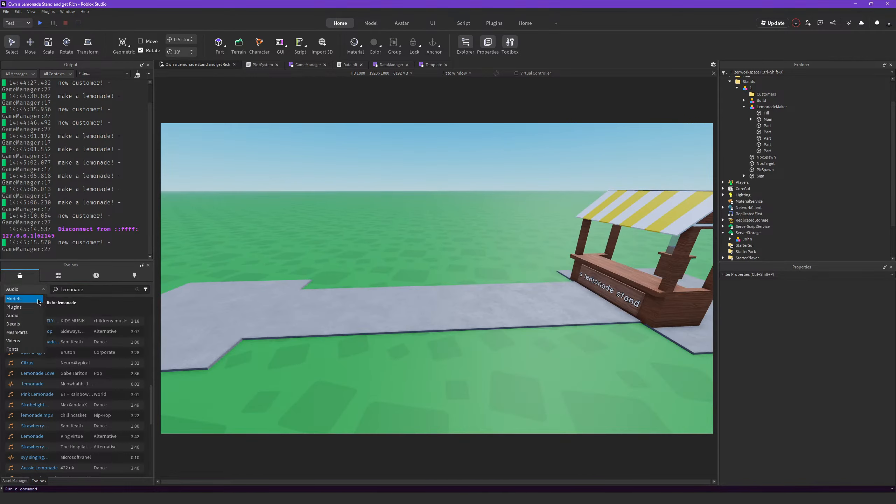
click(30, 299)
click(82, 290)
key(Return)
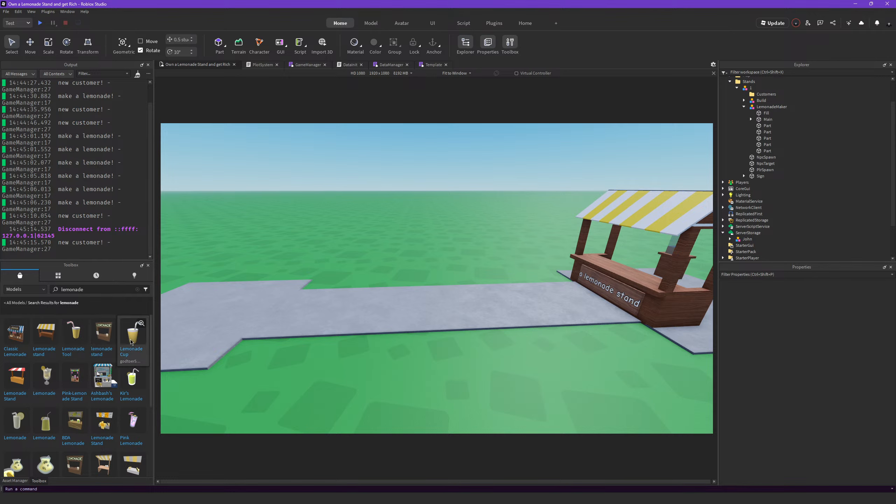
- Insert the Lemonade Tool model, accept its included script, keep it out of the StarterPack and clear the toolbox search
drag(432, 294, 487, 278)
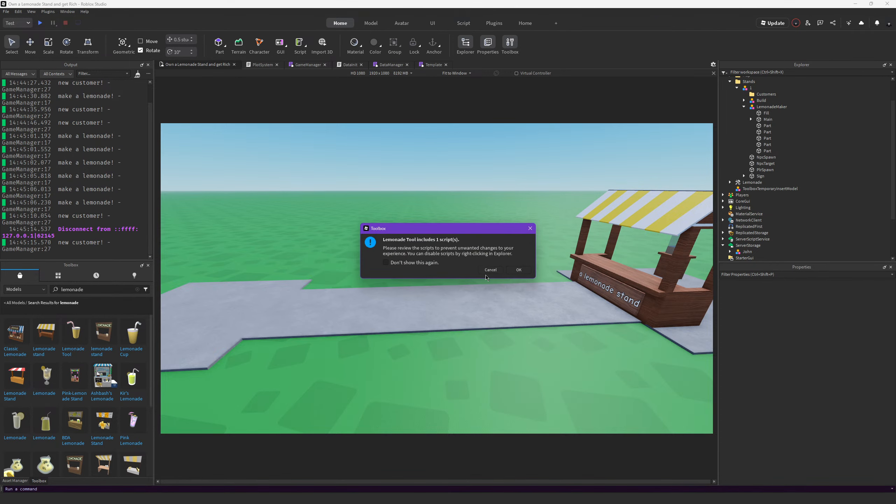
click(519, 270)
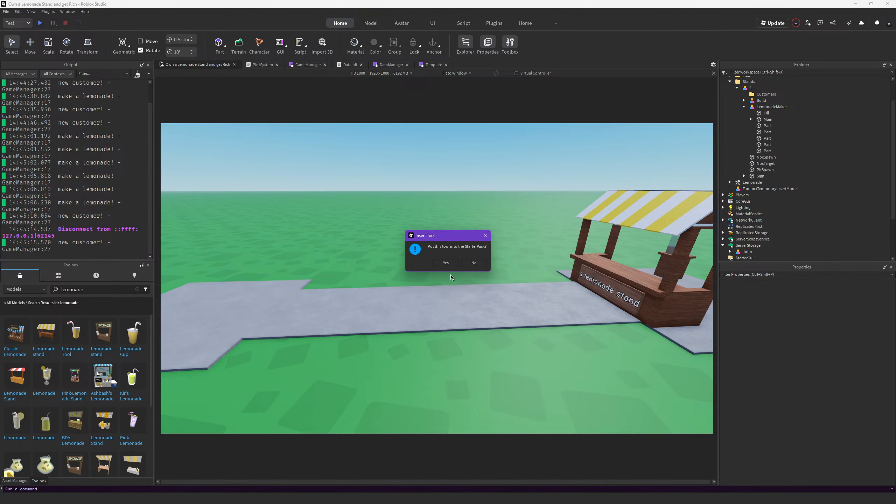
click(482, 267)
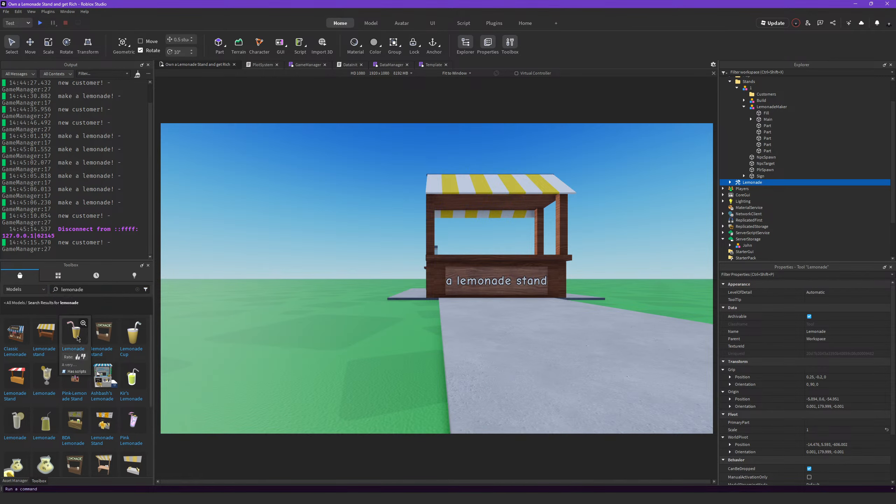
click(137, 289)
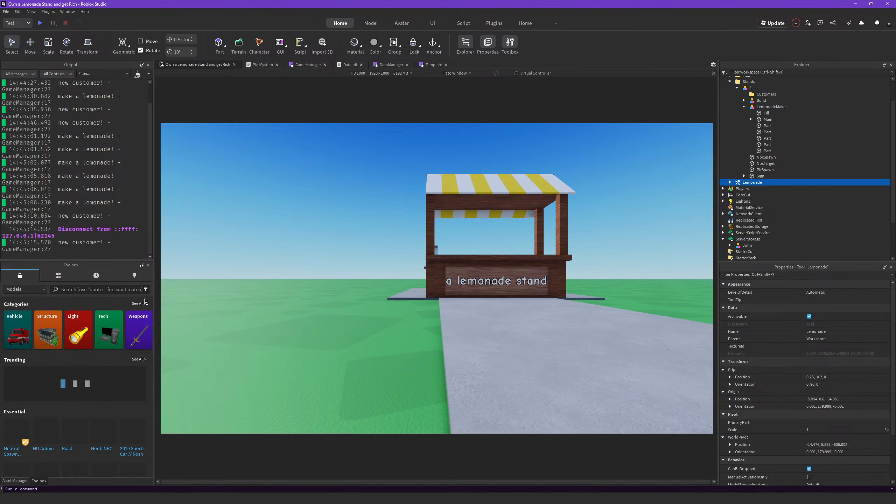
- Focus the view on the inserted lemonade cup and shift it a short distance across the grass near the walkway
key(f)
scroll(559, 181, down, 2)
scroll(460, 258, down, 3)
drag(460, 268, 462, 339)
- Examine the lemonade cup and its straw from several angles and distances
right_drag(592, 311, 592, 326)
scroll(542, 297, up, 2)
scroll(542, 296, down, 1)
right_drag(530, 333, 528, 367)
key(w)
key(a)
scroll(529, 334, up, 2)
scroll(528, 334, down, 3)
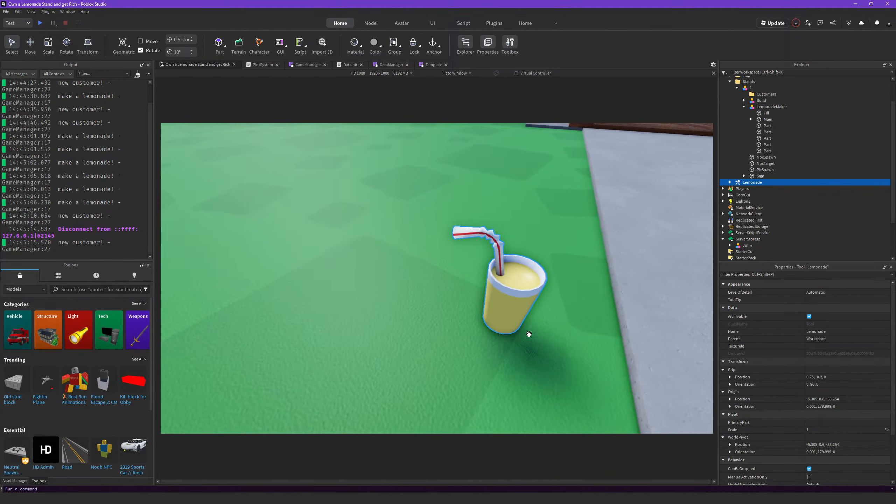
scroll(528, 335, up, 5)
scroll(530, 335, down, 3)
mouse_move(530, 334)
right_down()
mouse_move(530, 311)
mouse_move(547, 334)
mouse_move(564, 334)
mouse_move(508, 335)
mouse_move(550, 334)
mouse_move(529, 346)
mouse_move(582, 342)
mouse_move(529, 364)
mouse_move(522, 390)
mouse_move(530, 347)
mouse_move(533, 374)
mouse_move(533, 347)
mouse_move(529, 385)
mouse_move(535, 335)
right_up()
key(a)
key(a)
scroll(529, 334, down, 3)
scroll(529, 334, up, 3)
key(e)
scroll(529, 334, up, 2)
key(a)
scroll(529, 334, up, 2)
scroll(529, 334, down, 3)
key(a)
scroll(529, 334, up, 2)
scroll(530, 334, down, 1)
key(w)
key(w)
key(s)
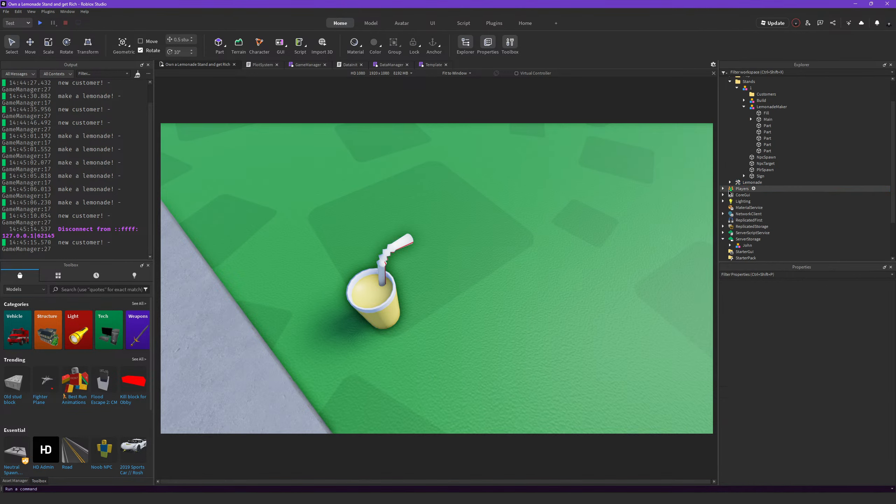
- Expand the Lemonade tool and its Handle, check the DrinkSound and delete the OpenSound
click(730, 183)
click(737, 195)
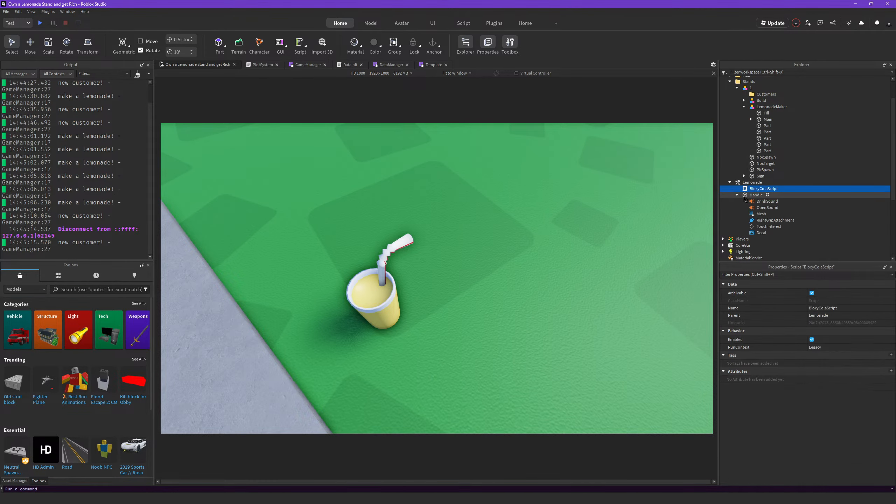
click(766, 201)
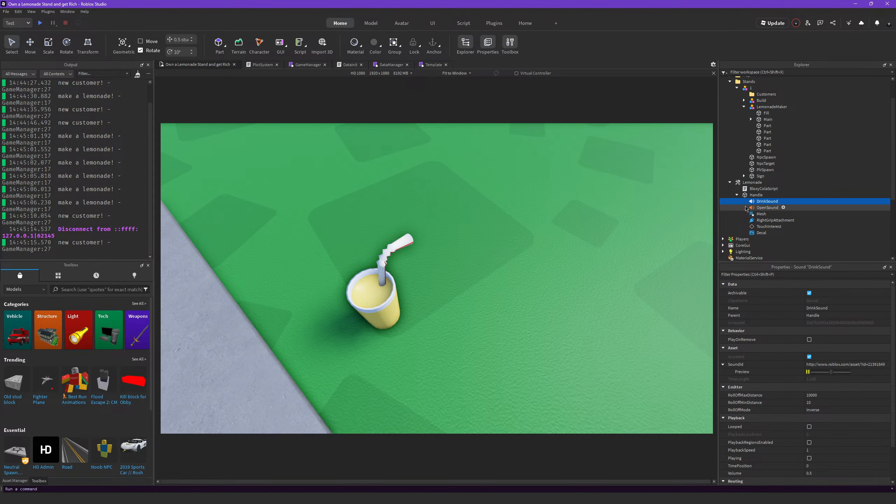
click(767, 208)
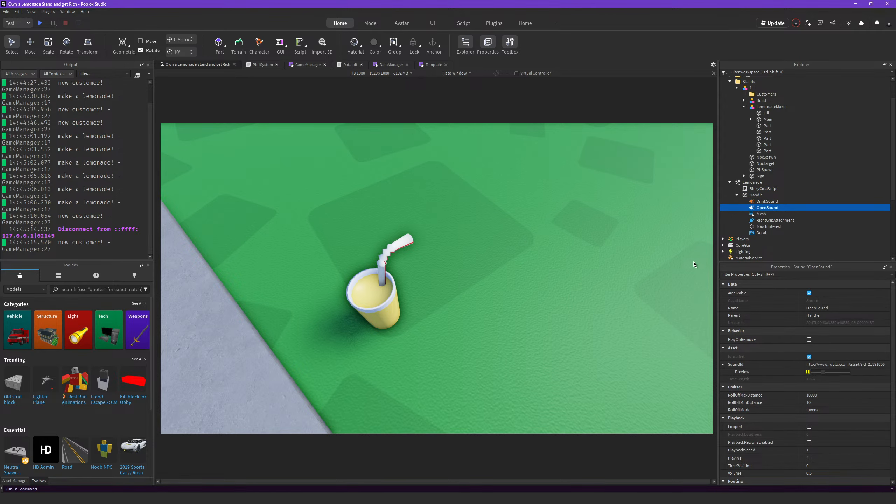
right_drag(671, 247, 648, 241)
key(Delete)
- Delete the RightGripAttachment and the TouchInterest from the Lemonade tool's Handle
click(757, 207)
click(754, 213)
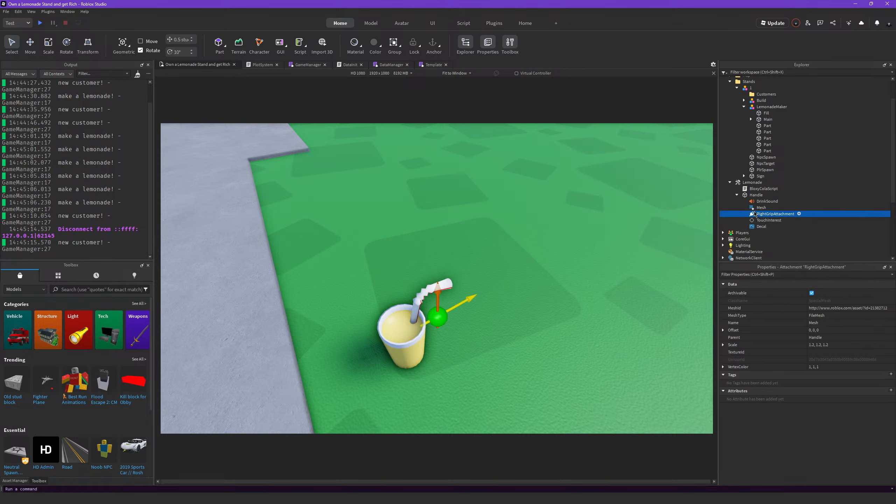
key(Delete)
click(755, 214)
key(Delete)
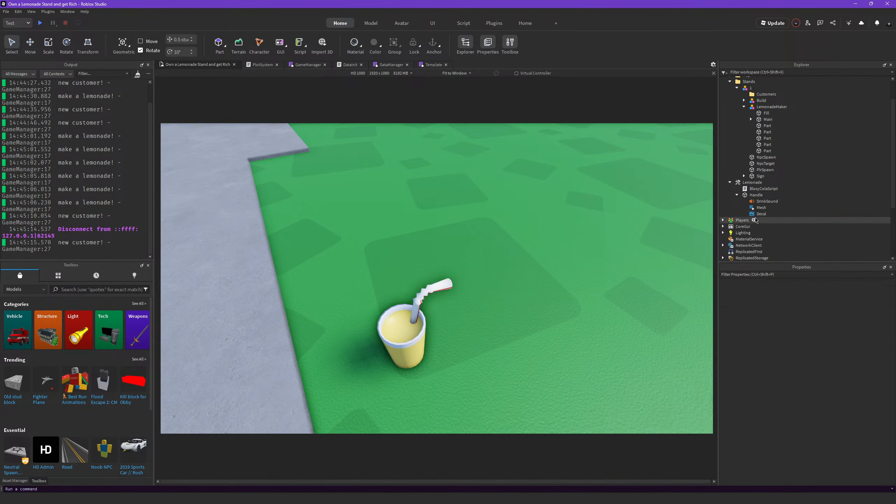
- Try removing the Decal from the Lemonade tool's Handle and undo the deletion
click(760, 215)
key(Delete)
right_drag(636, 249, 660, 198)
key(ctrl+z)
click(446, 209)
scroll(660, 198, up, 1)
- Read through the Lemonade tool's BloxyColaScript and delete the script
double_click(782, 188)
scroll(471, 206, down, 7)
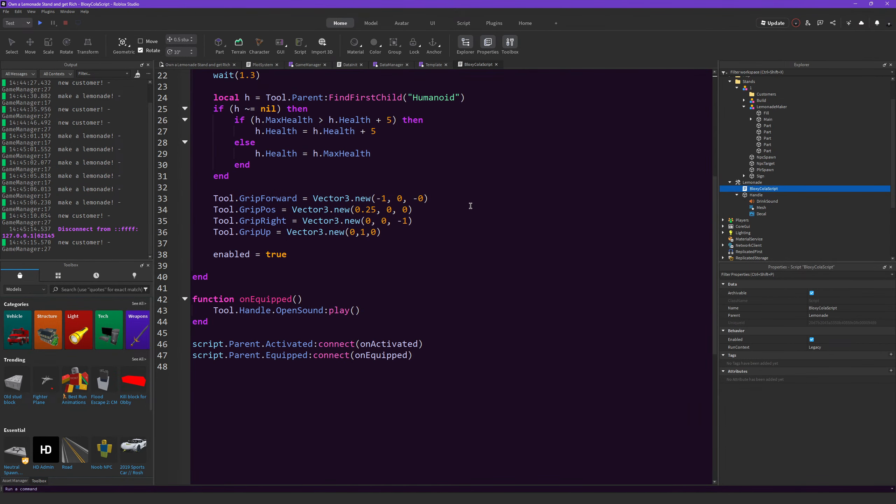
scroll(471, 205, up, 7)
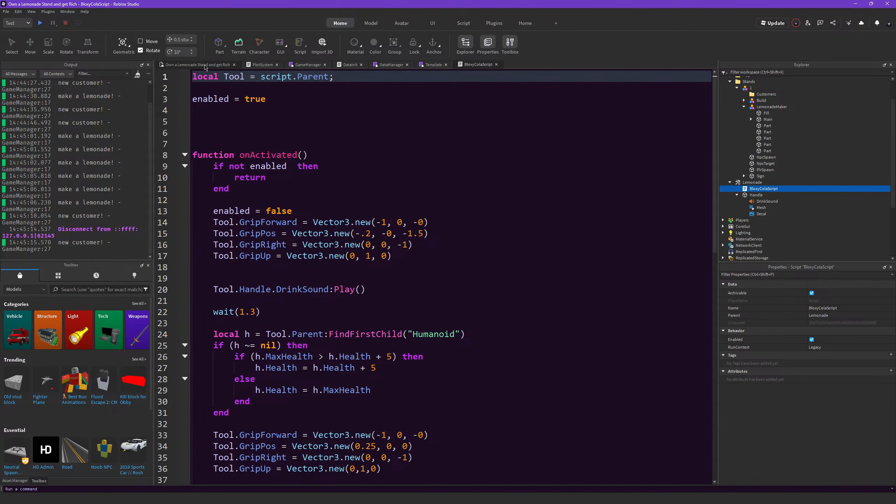
click(205, 67)
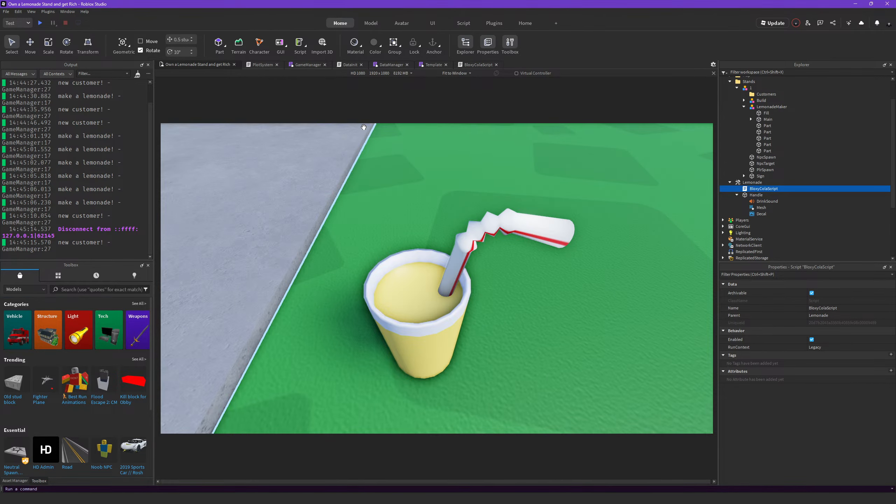
key(Delete)
- Move the lemonade cup onto the pavement beside the stand's corner post, at about 5.74, 0.745, -74.728
click(752, 182)
key(f)
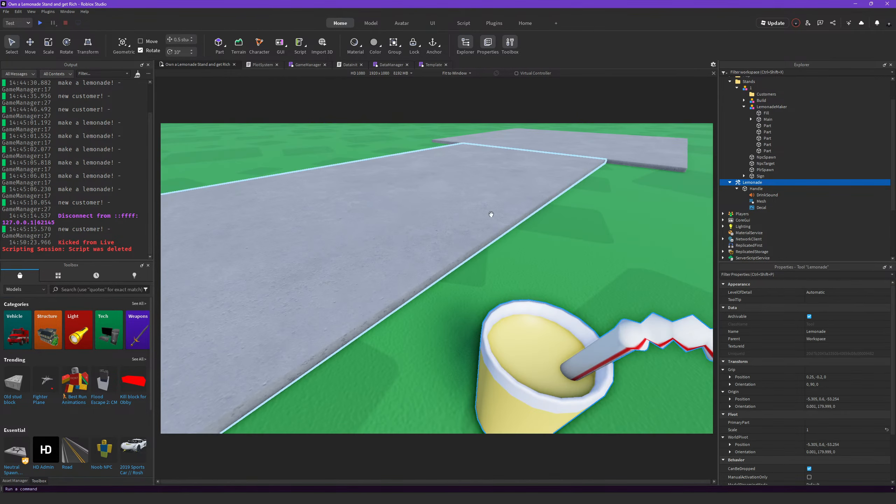
click(15, 481)
drag(460, 338, 476, 328)
key(f)
right_drag(419, 317, 506, 270)
click(526, 293)
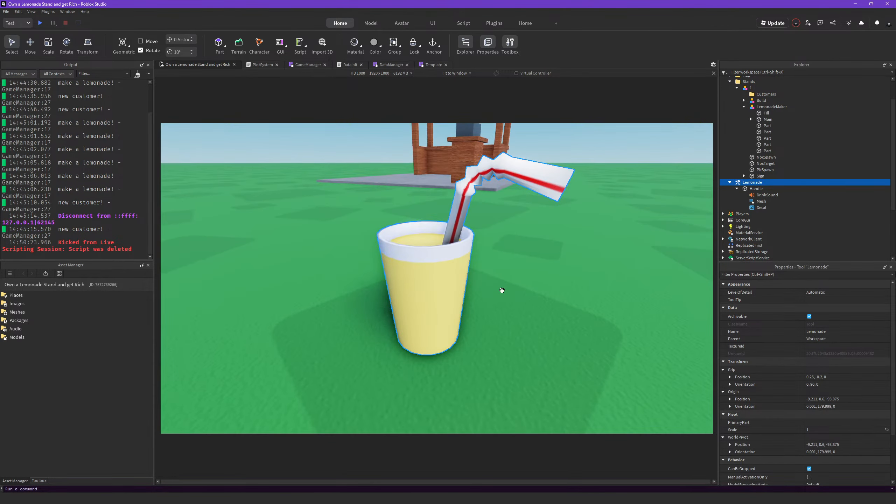
drag(441, 277, 439, 288)
right_drag(439, 288, 400, 352)
scroll(400, 352, up, 3)
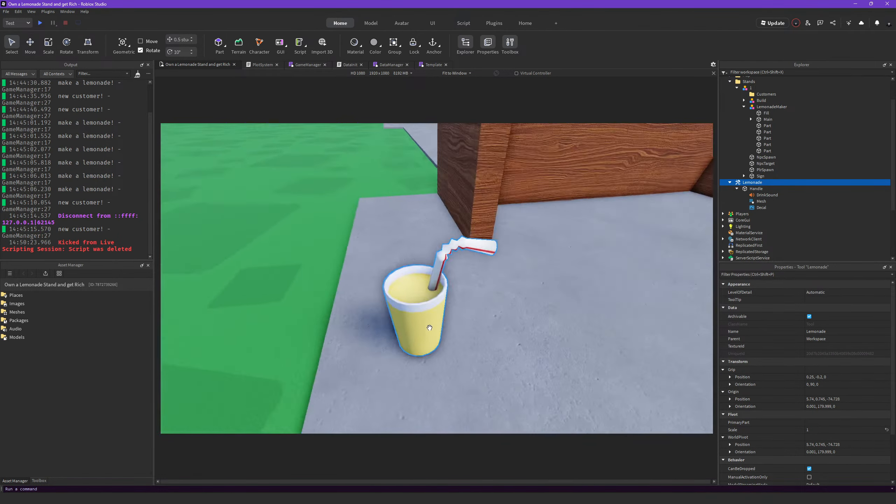
scroll(429, 328, down, 2)
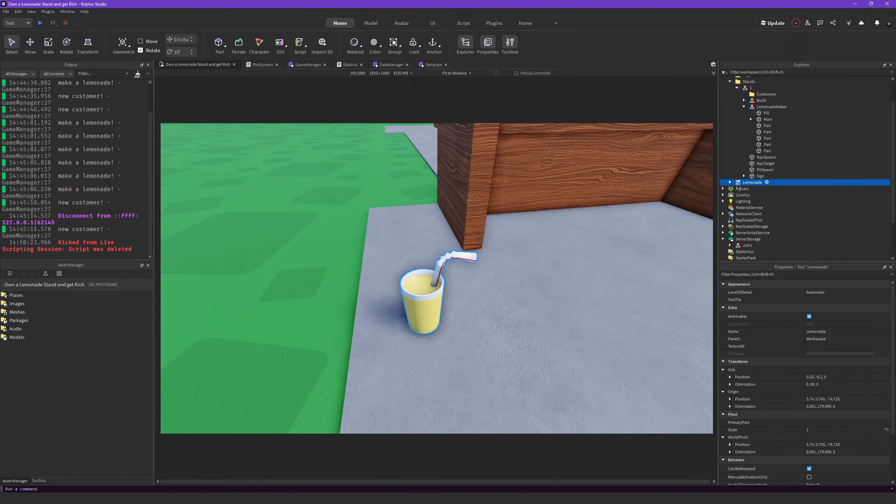
- Place the Lemonade tool inside the John model in ServerStorage, and move John into Workspace with the view focused on him
drag(738, 185, 764, 249)
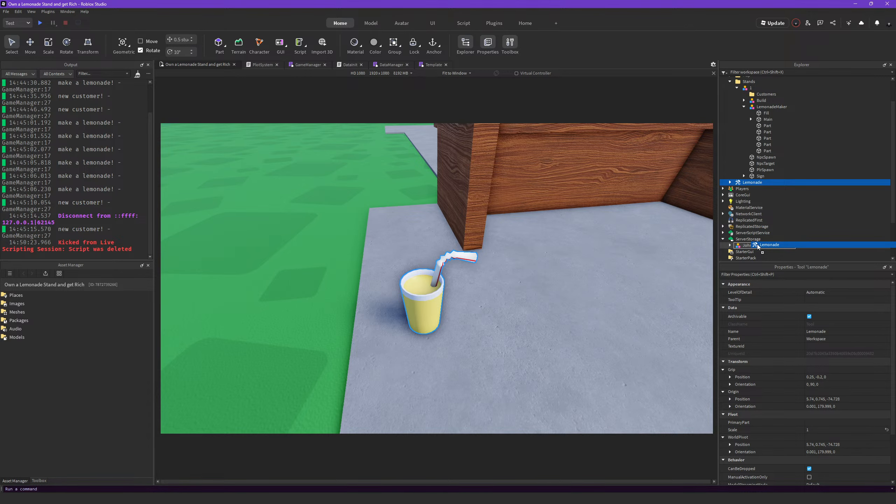
drag(758, 245, 758, 246)
scroll(506, 246, down, 8)
right_drag(506, 247, 506, 247)
scroll(364, 306, up, 3)
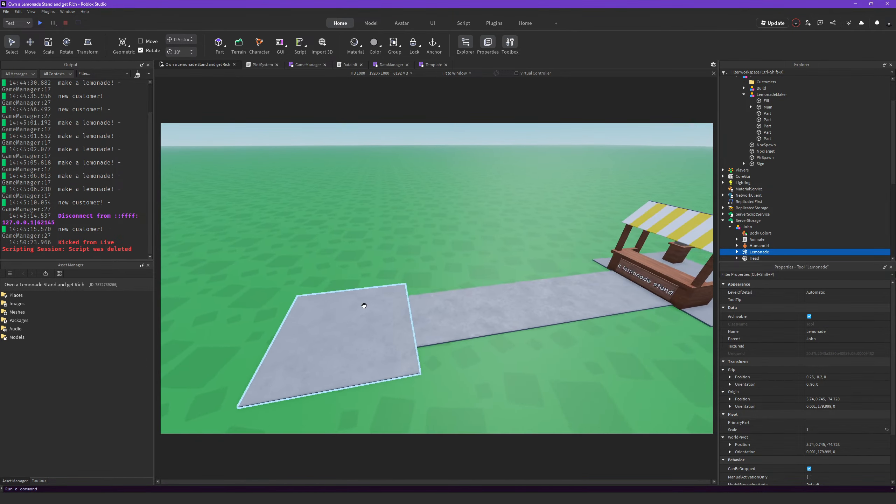
scroll(492, 302, up, 3)
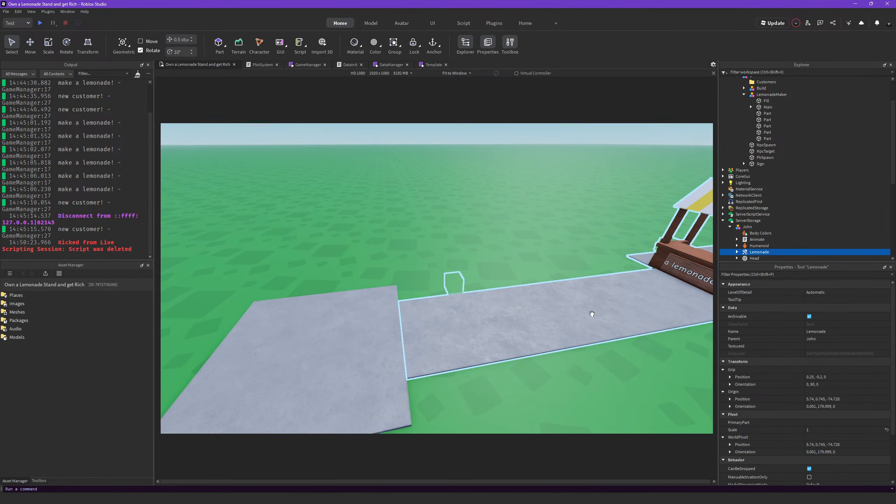
drag(747, 227, 785, 127)
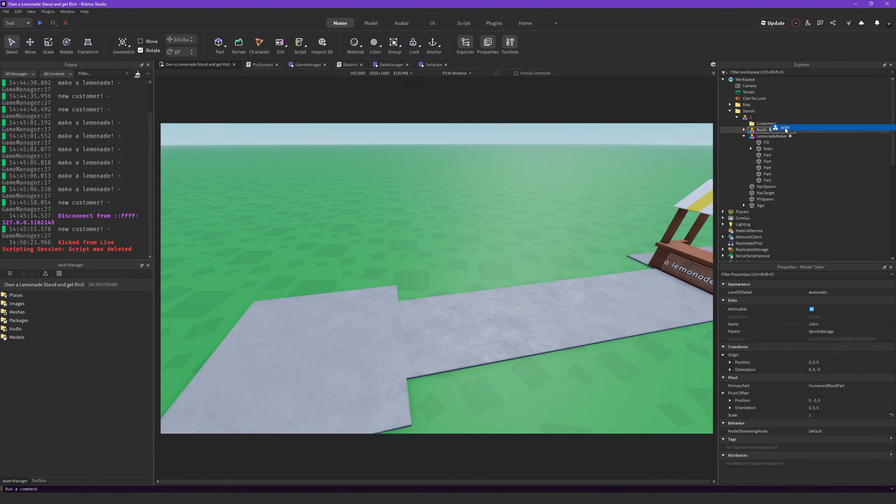
key(f)
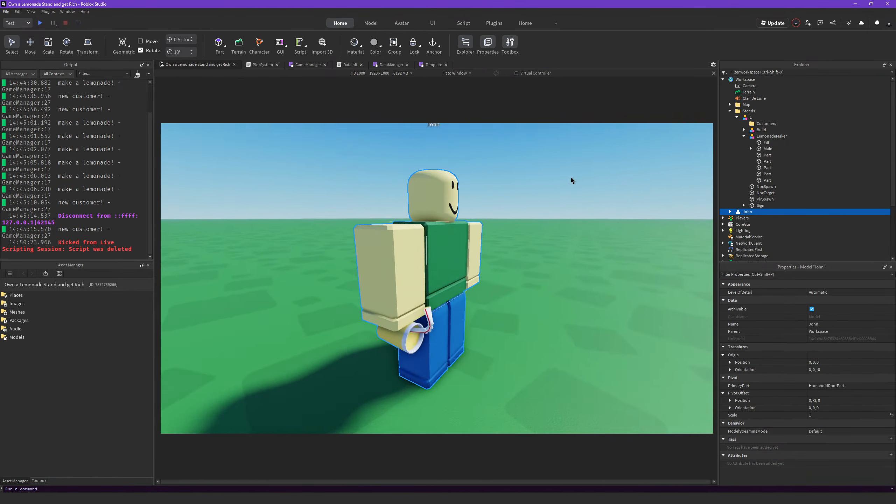
- Set the transparency of the held lemonade's Handle to 1 and look at the cup up close
click(428, 323)
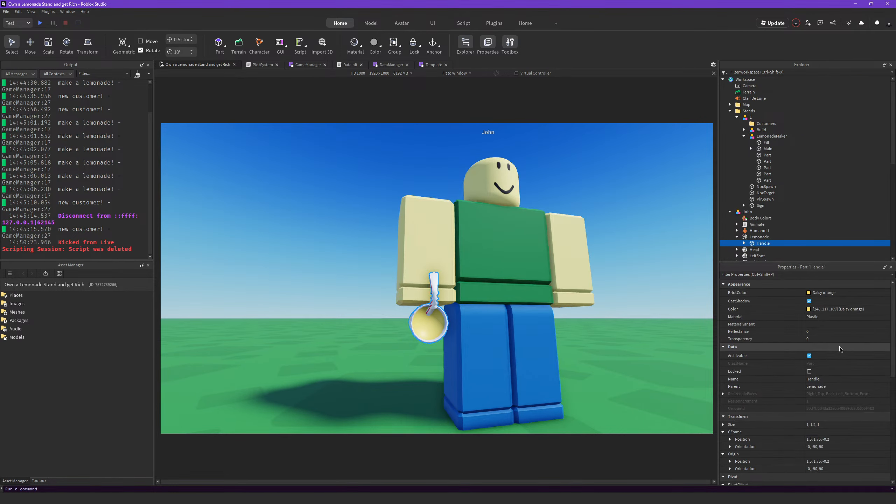
click(828, 339)
text(1)
right_drag(581, 323, 580, 322)
right_drag(581, 325, 583, 325)
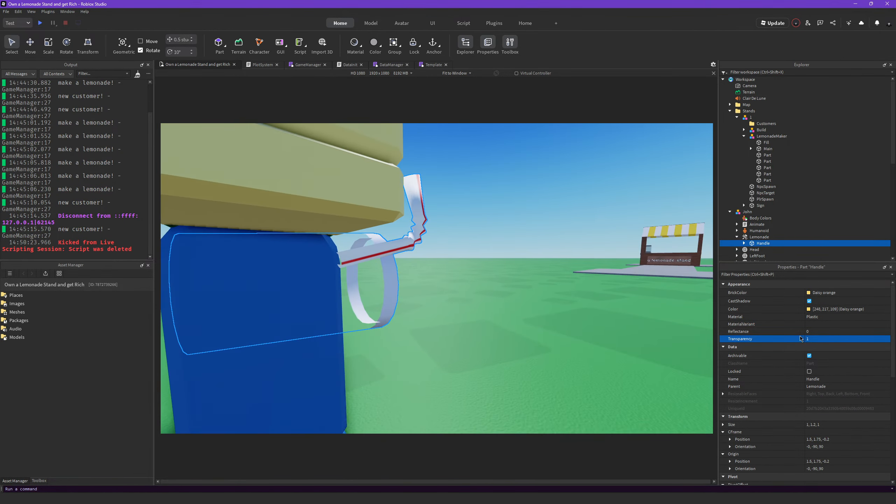
- Try deleting the Mesh inside the lemonade's Handle, undo the deletion and select the mesh's VertexColor property
scroll(767, 225, down, 1)
click(744, 226)
click(770, 238)
key(Delete)
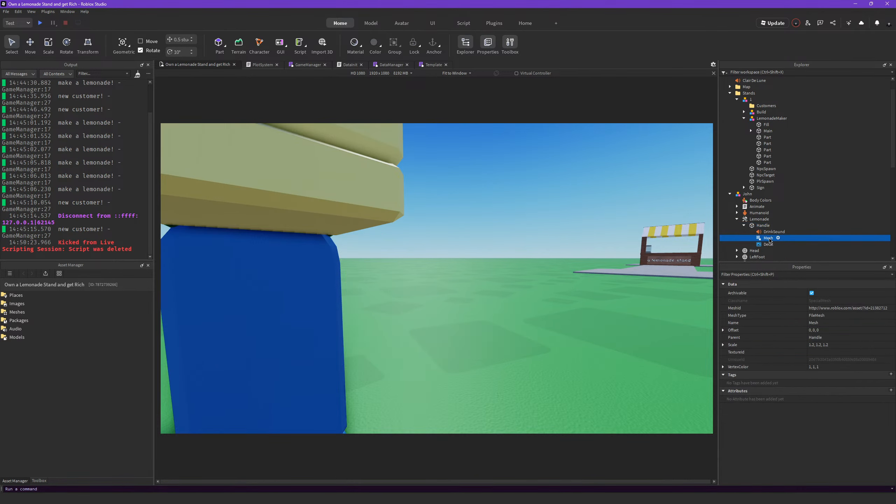
right_drag(670, 255, 670, 255)
key(ctrl+z)
click(837, 367)
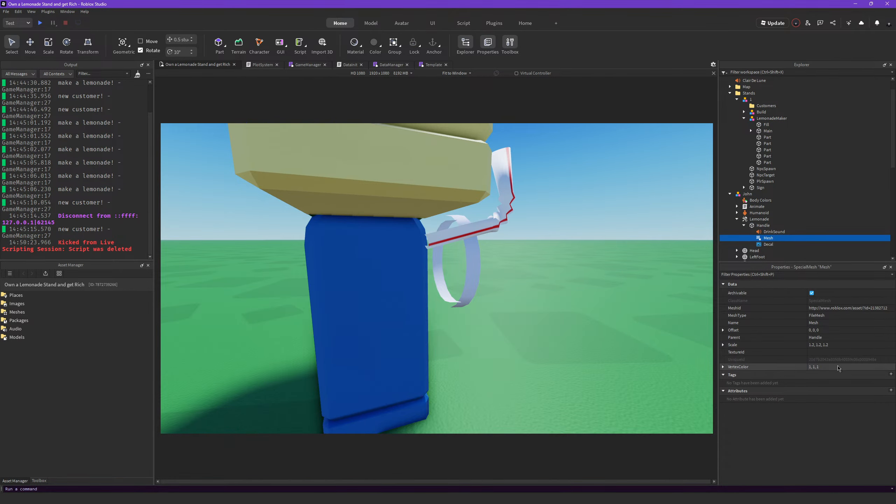
right_drag(599, 306, 599, 307)
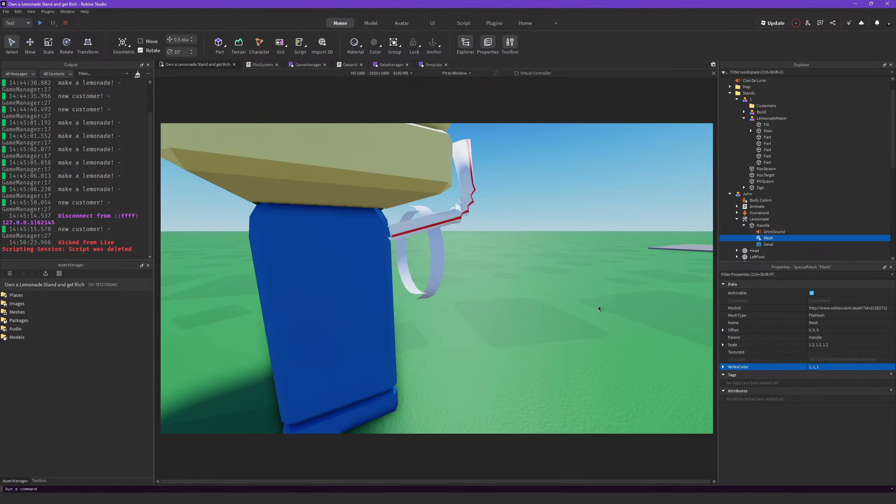
- Set the lemonade Handle's transparency back to 0
click(782, 226)
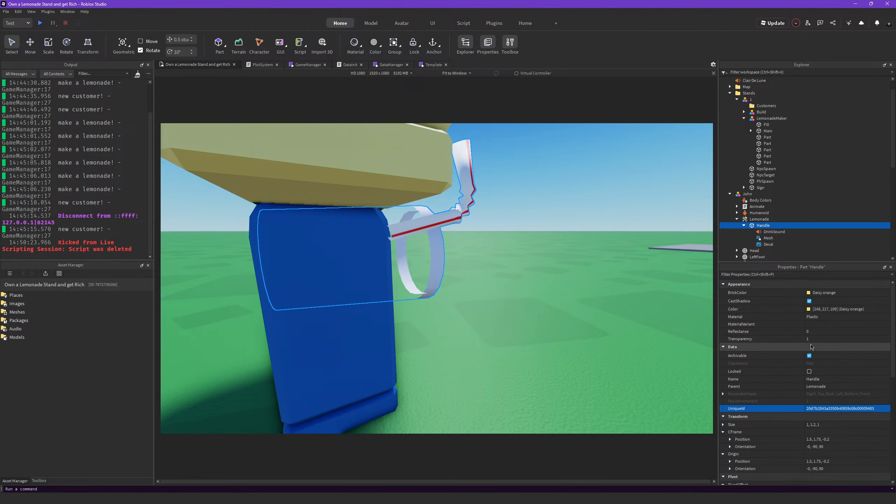
click(813, 339)
text(0)
- Move the Lemonade tool out of the John model into ServerStorage and collapse John's contents
click(742, 219)
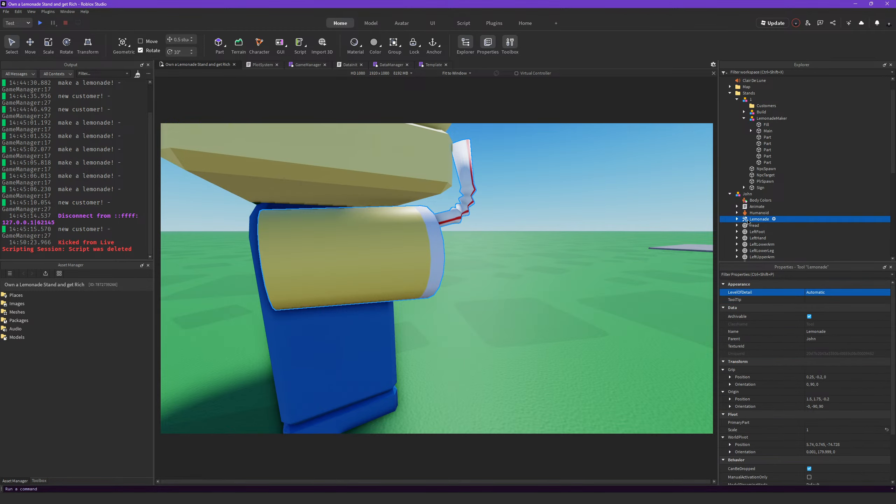
drag(749, 222, 770, 236)
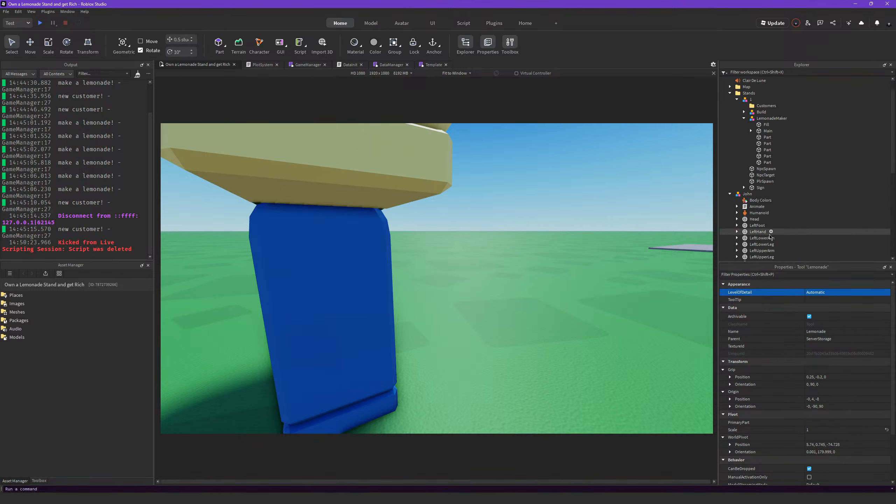
click(730, 194)
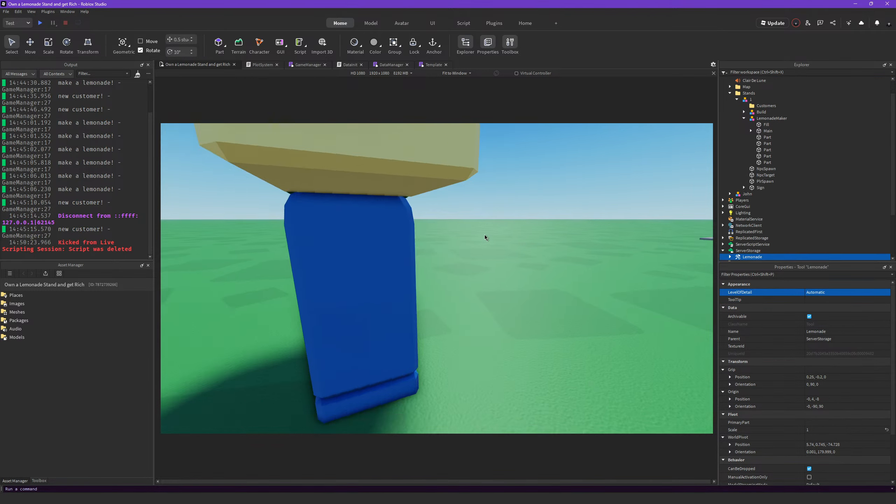
- Examine the John character from the front, both close up and from farther away
right_drag(484, 235, 485, 234)
click(561, 229)
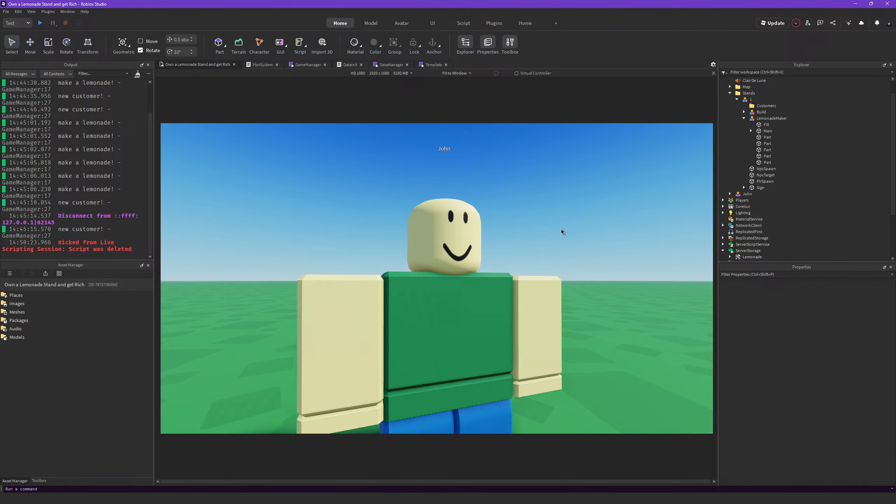
scroll(561, 230, down, 5)
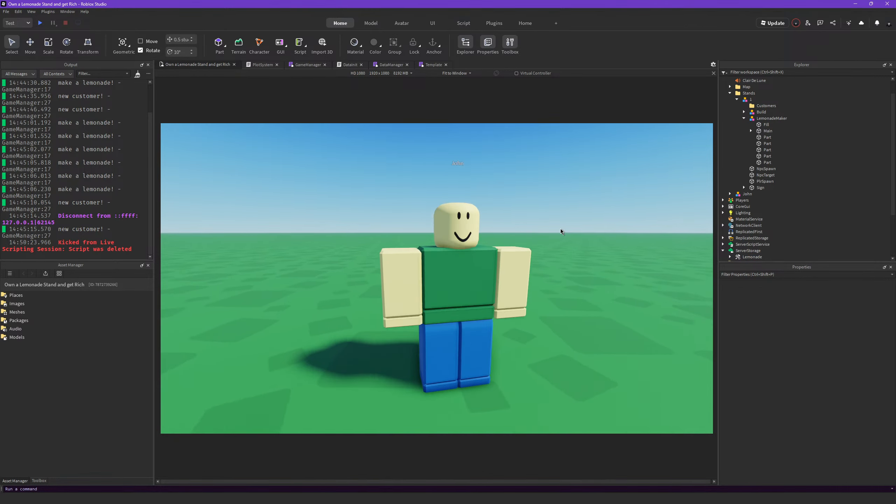
scroll(560, 228, up, 8)
right_drag(560, 228, 561, 228)
scroll(561, 228, up, 4)
scroll(560, 229, down, 5)
scroll(560, 228, down, 4)
scroll(560, 229, up, 6)
scroll(561, 228, down, 7)
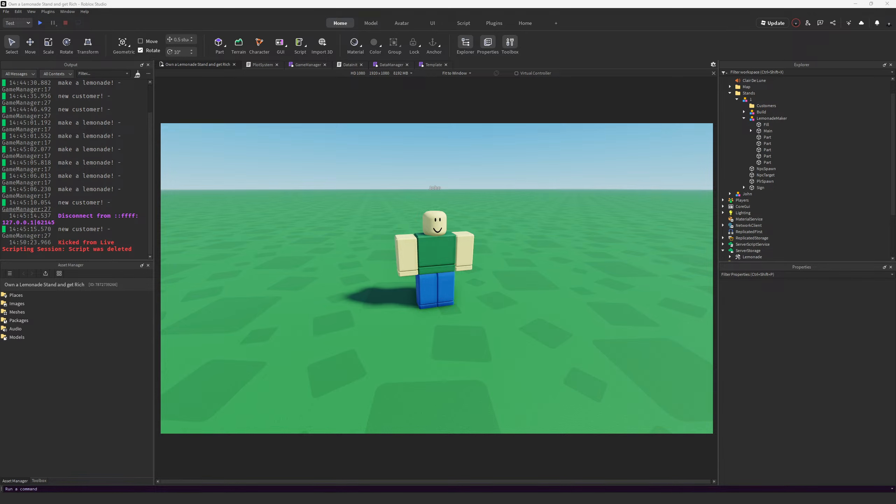
- Switch to the Roblox Marketplace in the browser and filter the catalog to Classic Shirts
drag(500, 503, 421, 38)
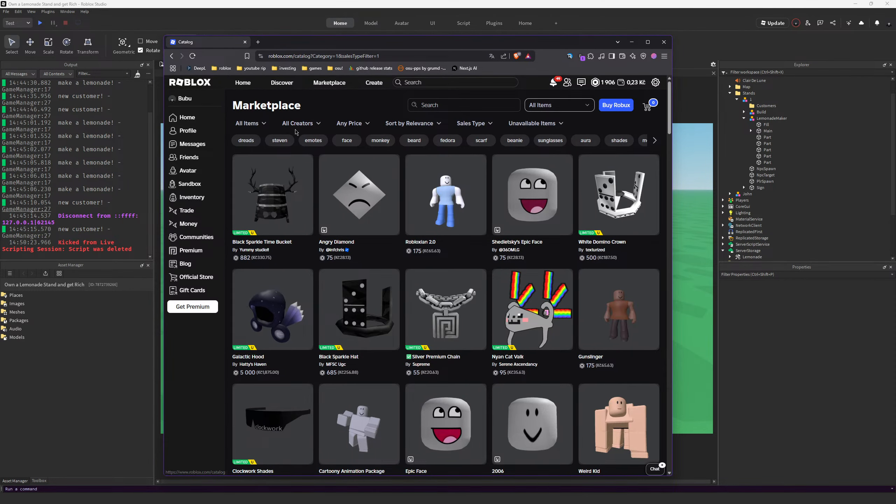
click(252, 123)
click(251, 209)
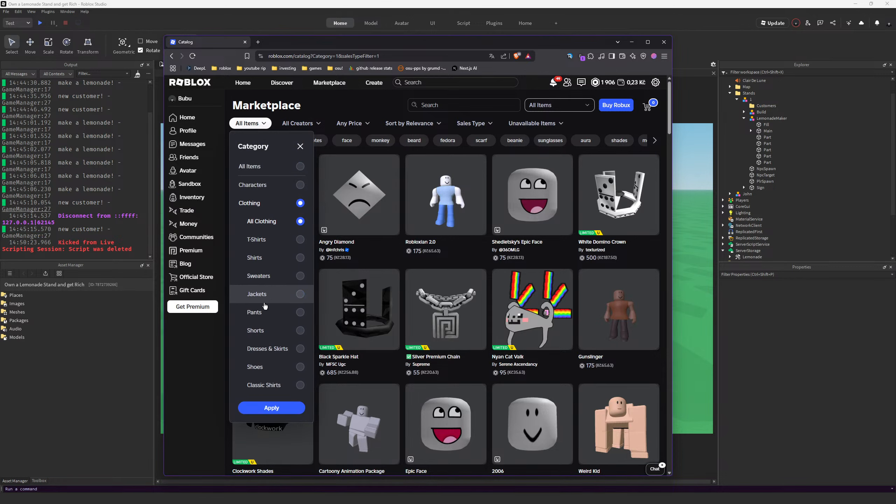
scroll(282, 356, down, 1)
click(286, 358)
click(282, 408)
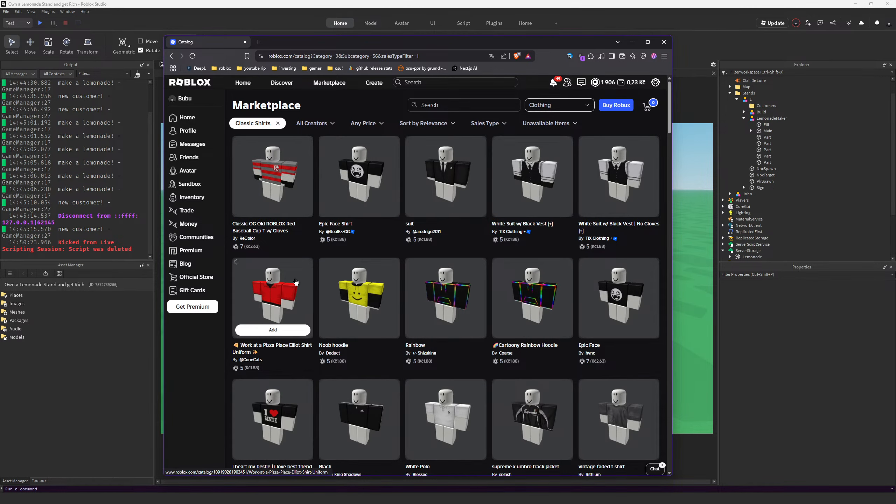
- Copy the asset ID of the plain "White" classic shirt and return to Roblox Studio
scroll(295, 281, down, 5)
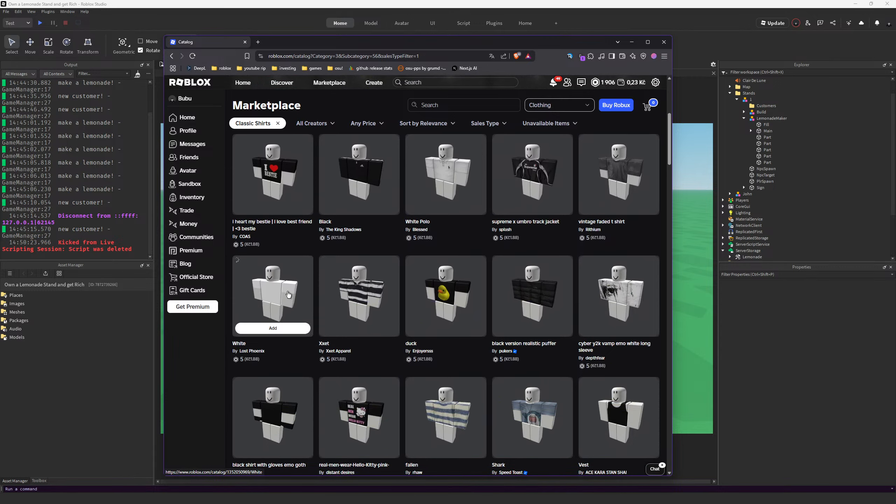
right_click(287, 295)
click(312, 249)
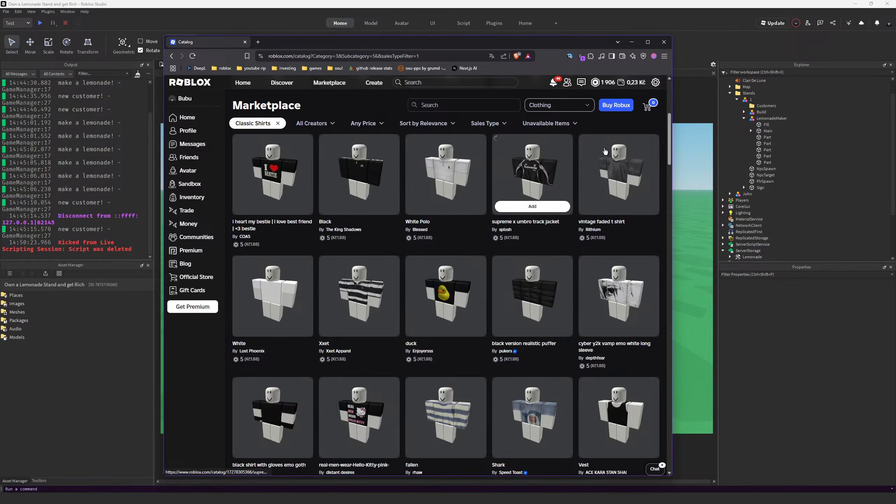
click(632, 41)
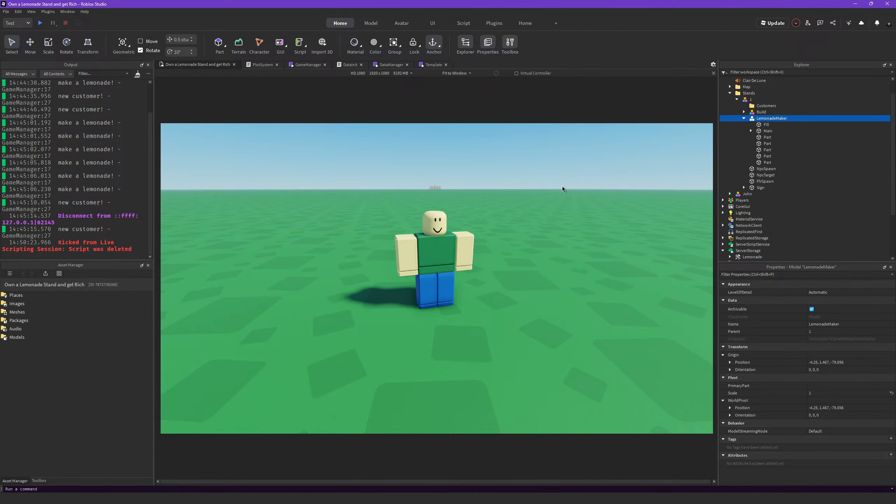
key(f)
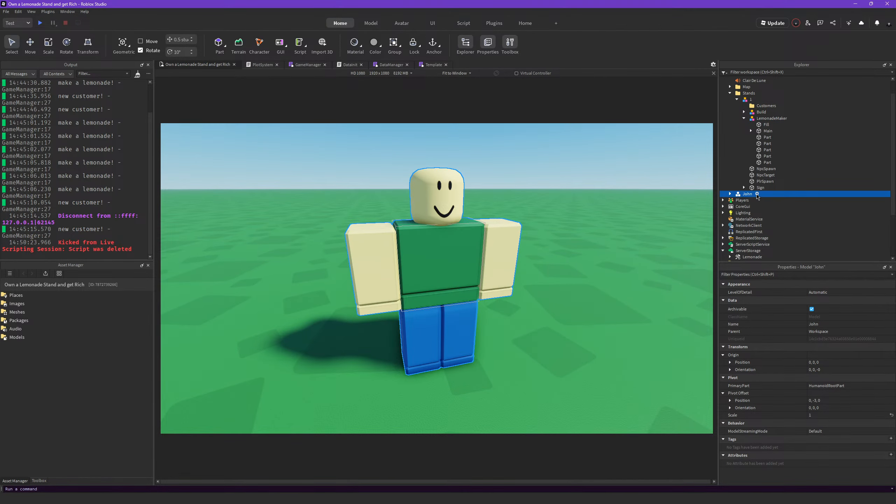
click(757, 194)
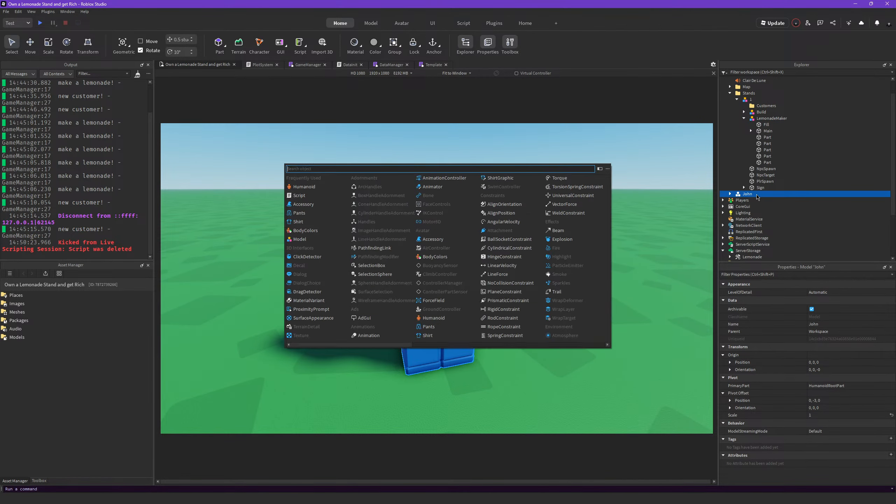
text(cl)
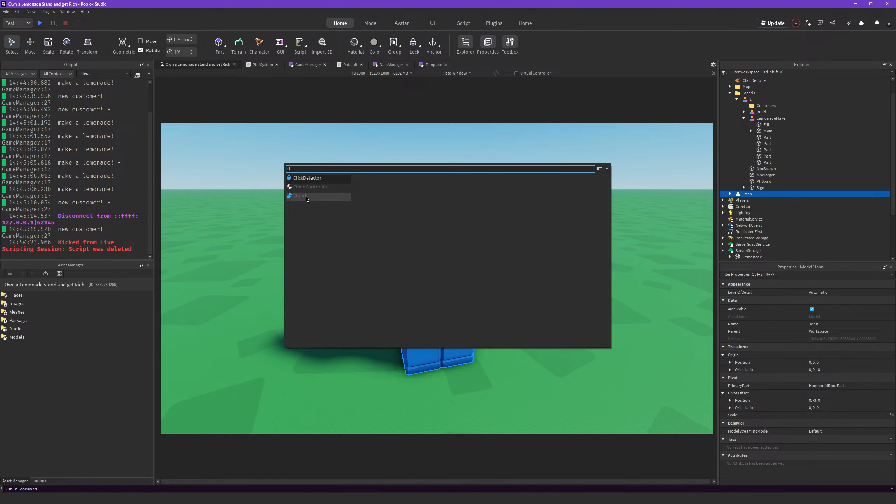
key(BackSpace)
key(BackSpace)
text(sh)
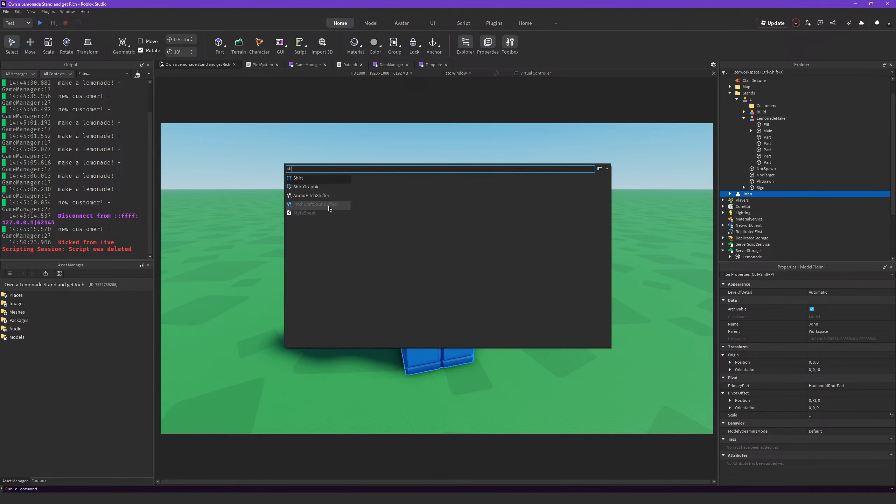
key(Return)
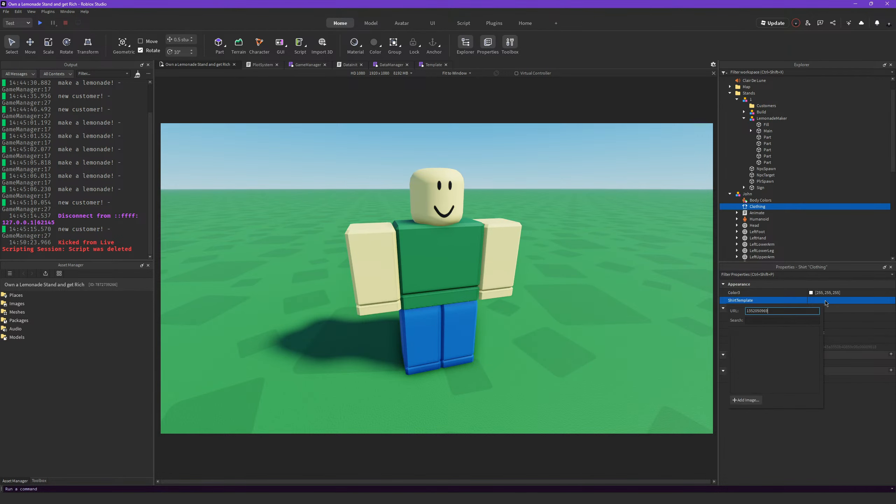
scroll(529, 305, up, 4)
scroll(584, 294, down, 6)
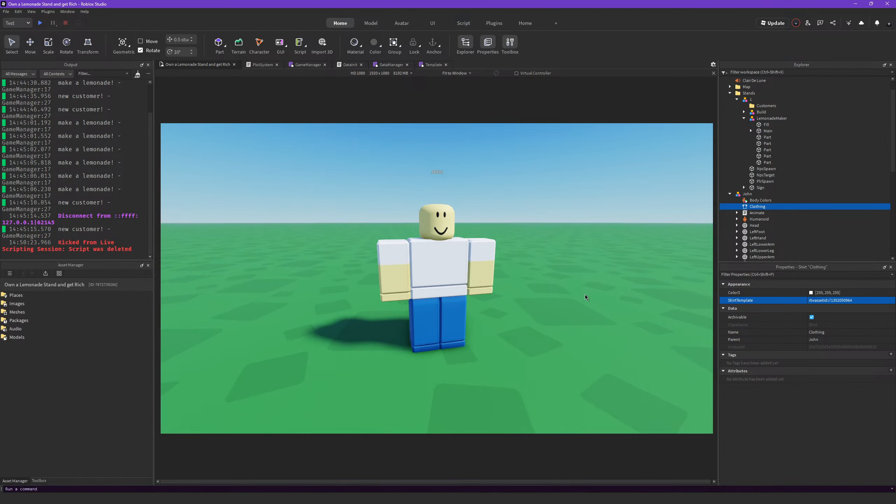
- Set the Color3 of John's shirt to a dark red of 199, 5, 5
click(812, 293)
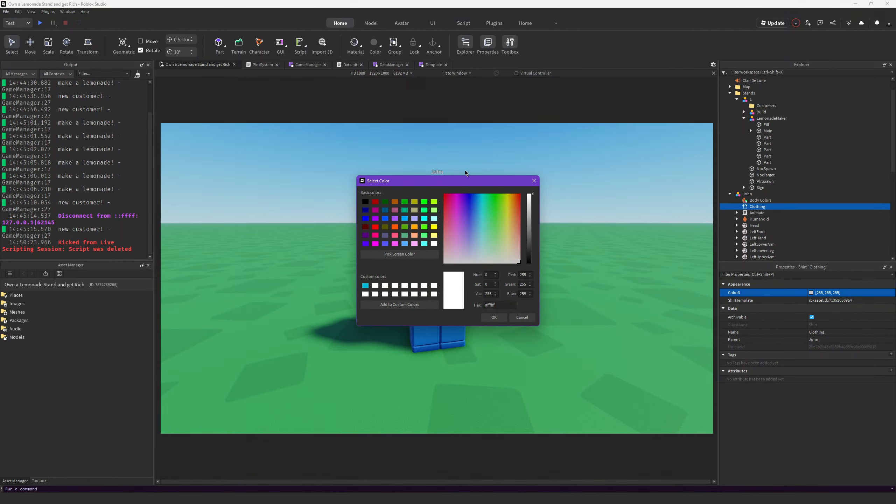
drag(461, 181, 654, 251)
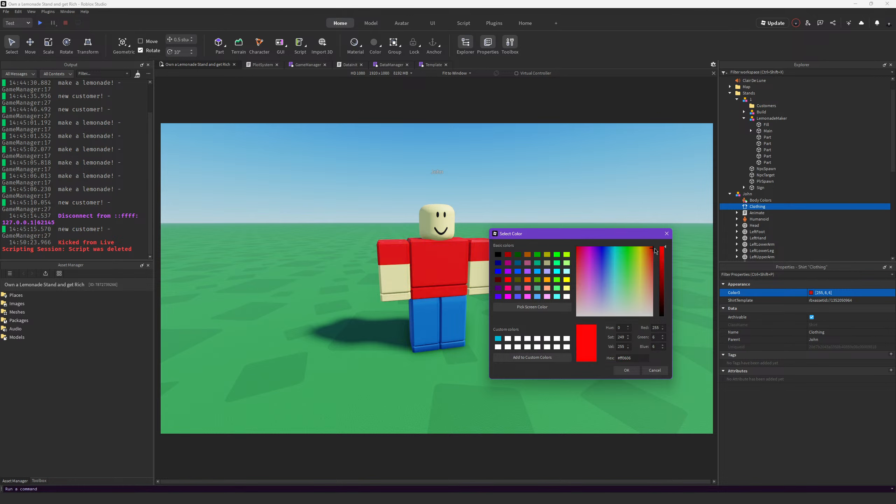
drag(662, 285, 663, 270)
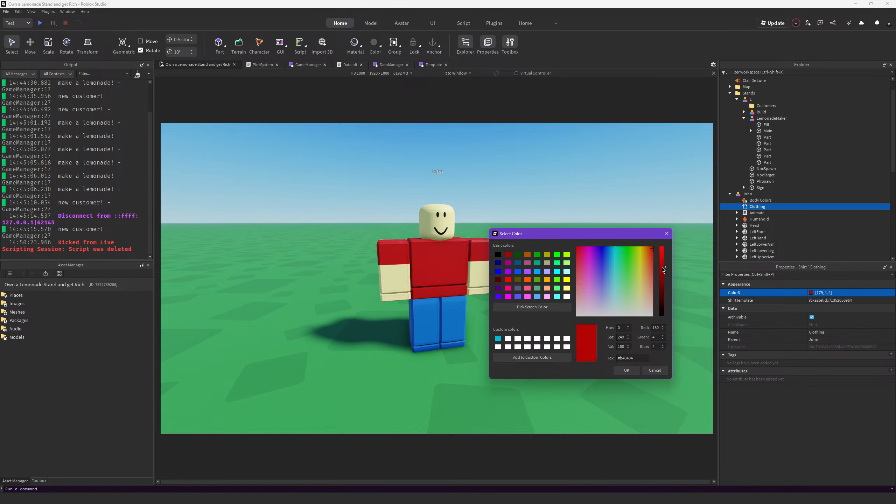
click(632, 370)
scroll(499, 378, up, 5)
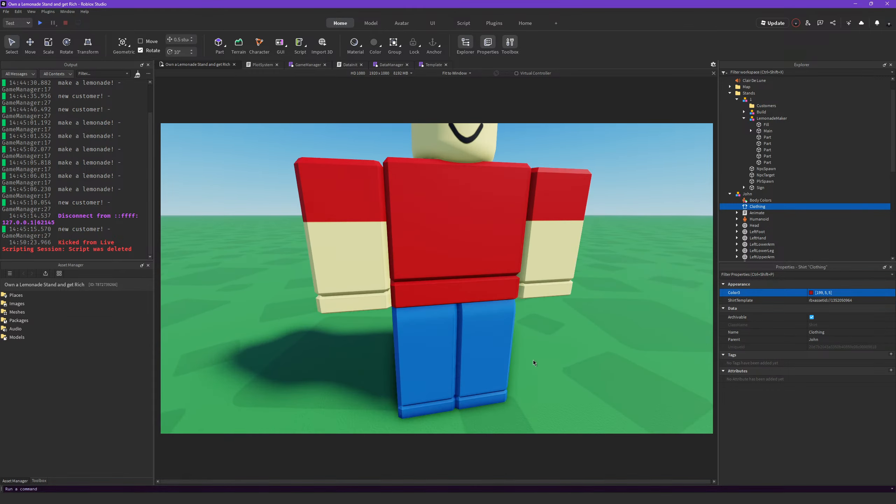
scroll(602, 342, down, 5)
scroll(605, 335, up, 5)
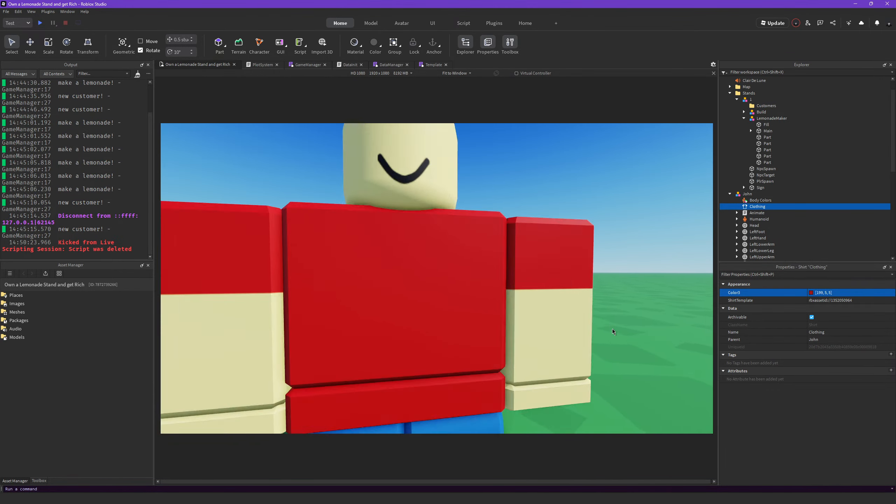
scroll(612, 331, down, 5)
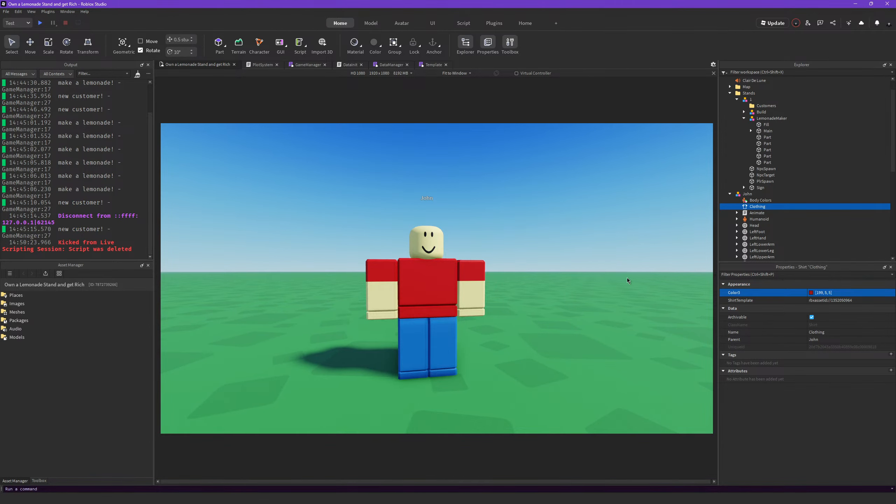
- Switch back to the Roblox Marketplace in the browser and change the category filter from Classic Shirts to Classic Pants
key(alt+Tab)
key(alt+Tab)
click(392, 252)
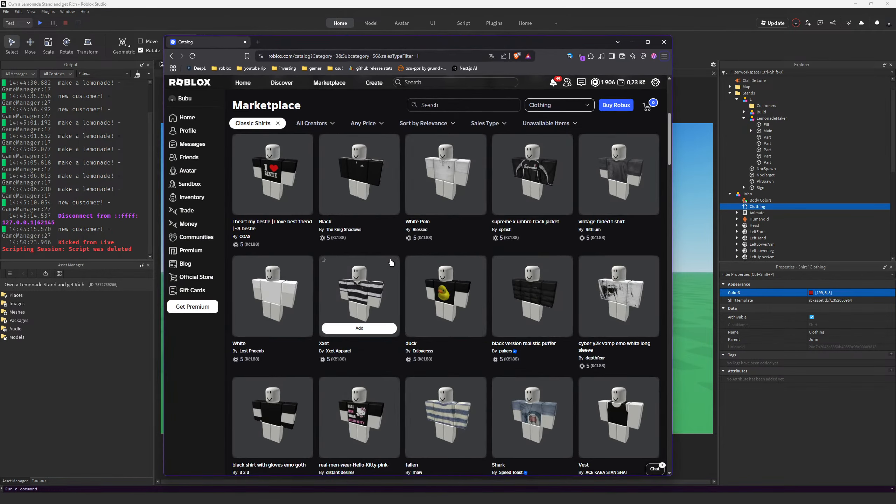
click(279, 123)
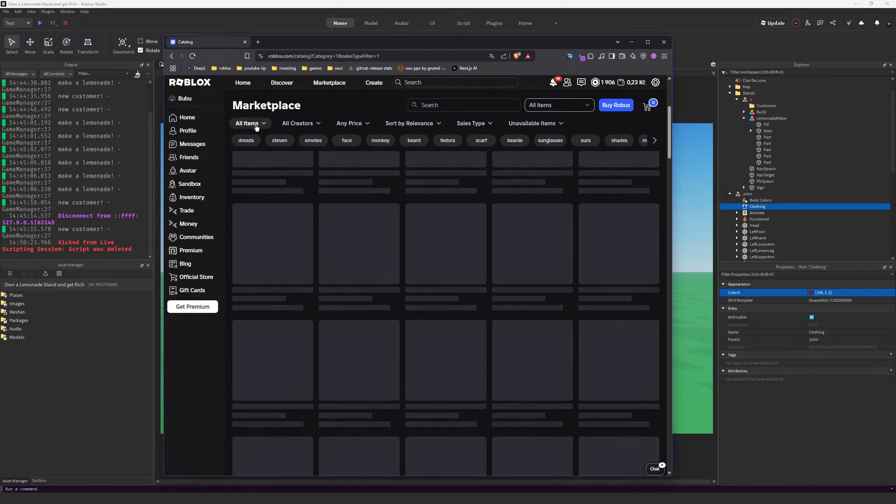
click(257, 124)
scroll(276, 238, up, 2)
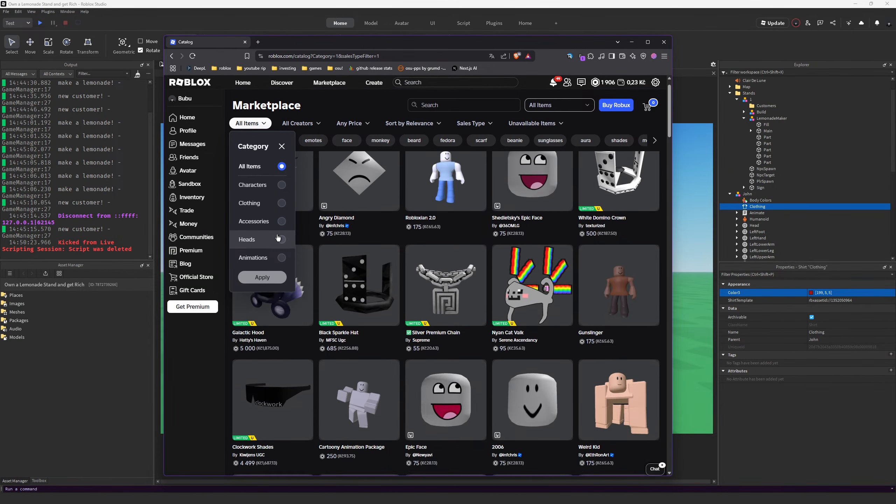
click(273, 205)
scroll(278, 230, down, 2)
click(298, 351)
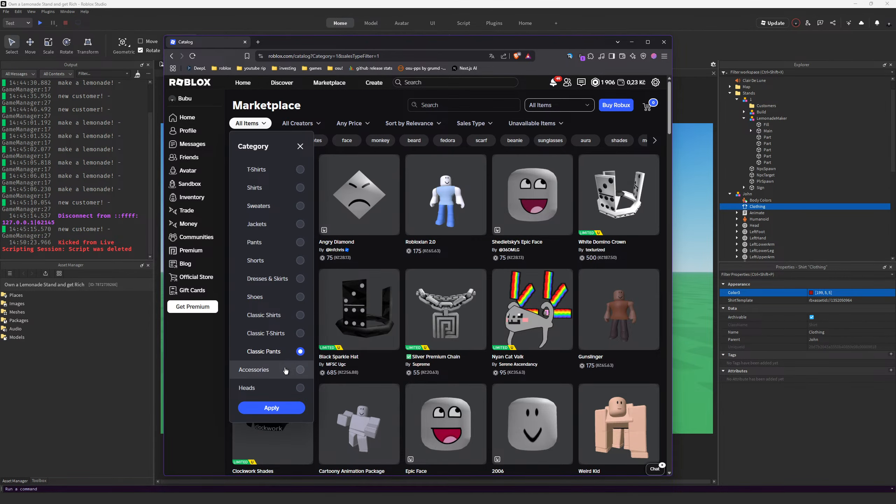
click(285, 409)
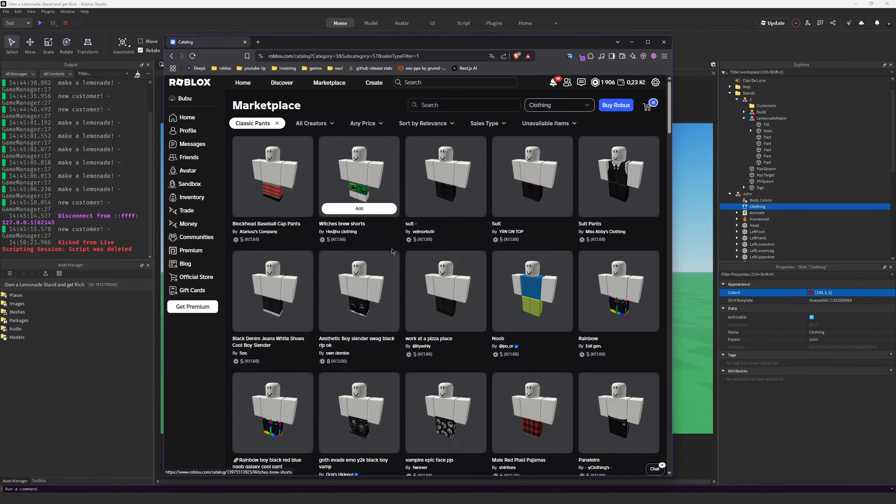
- Browse the classic pants, copy the asset ID of "get back dark" and return to Roblox Studio
scroll(375, 300, down, 2)
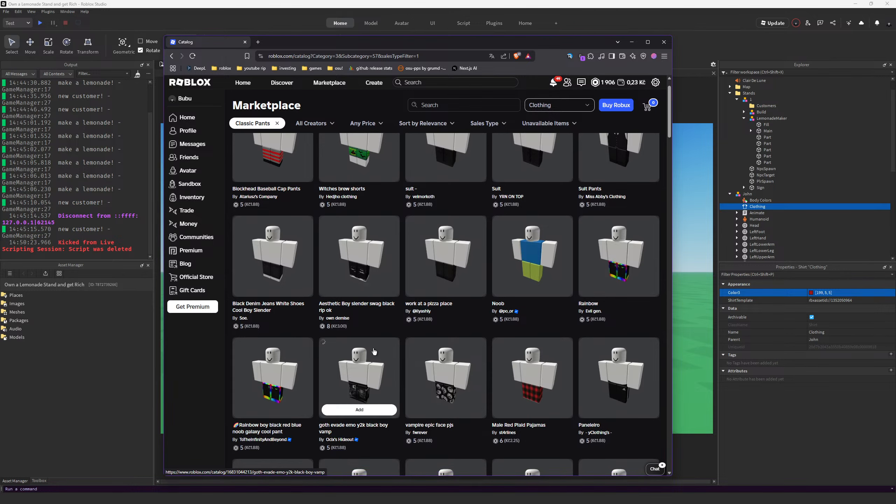
scroll(369, 353, down, 2)
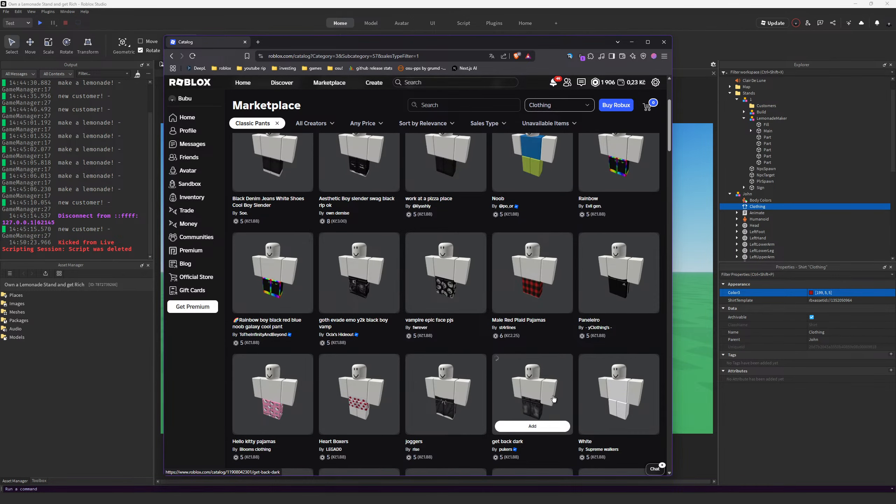
scroll(553, 398, down, 3)
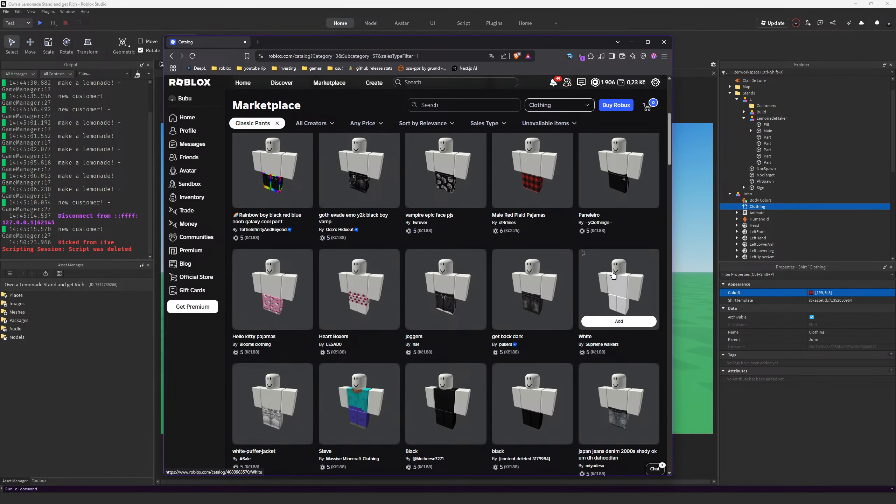
scroll(613, 276, down, 6)
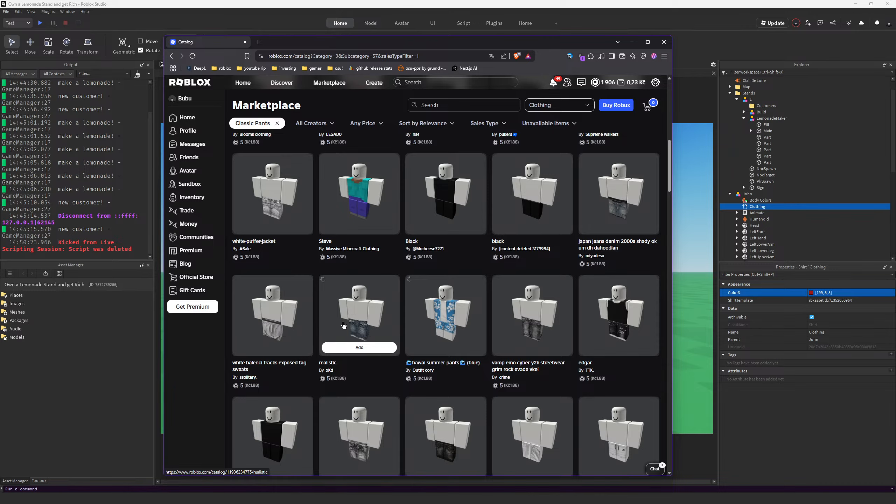
scroll(344, 324, down, 1)
scroll(417, 281, up, 6)
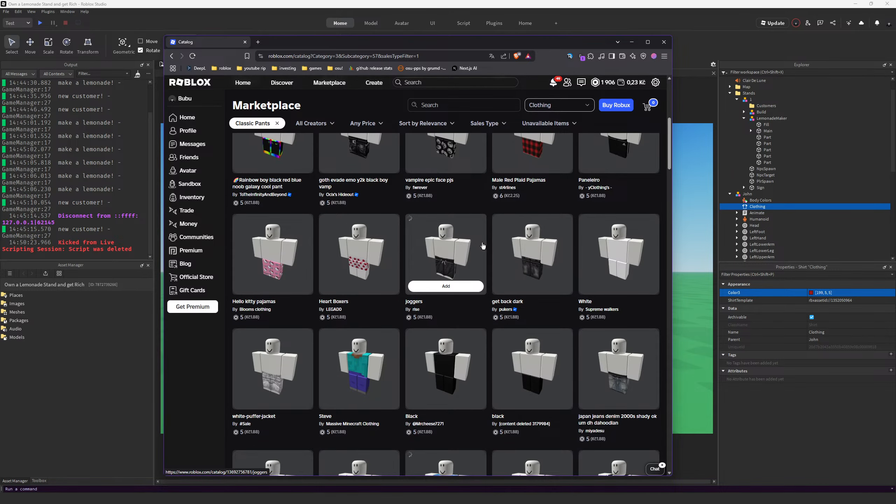
scroll(483, 246, up, 3)
right_click(525, 349)
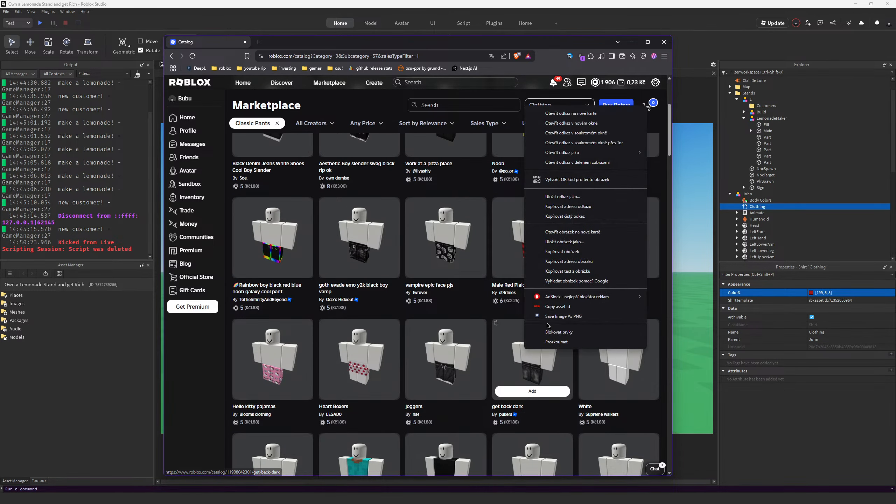
click(557, 307)
click(632, 41)
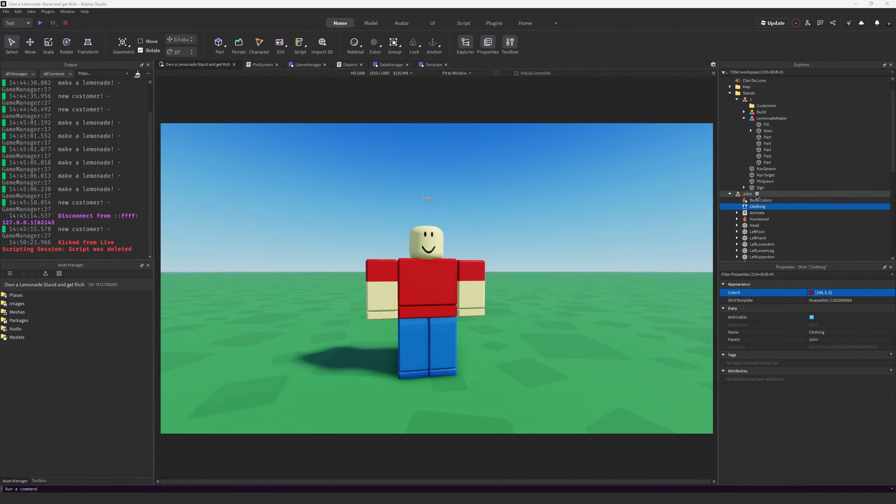
- Add a Pants object to the John model
click(756, 194)
text(P)
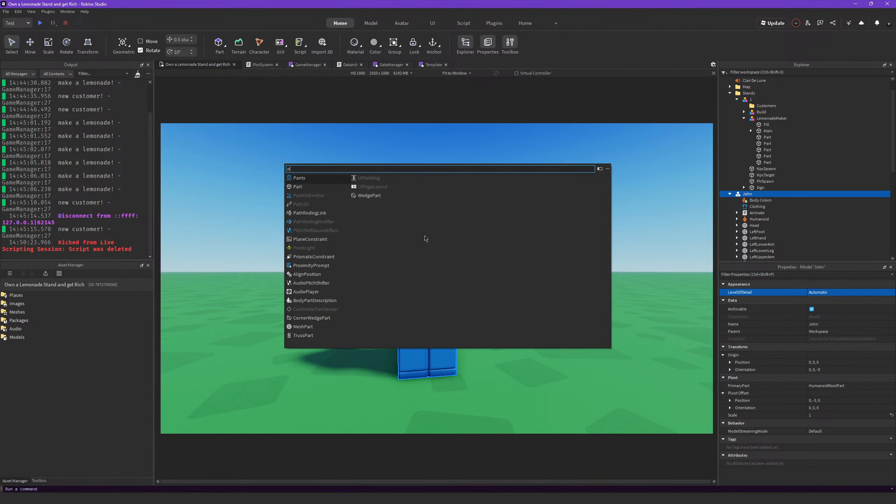
key(Return)
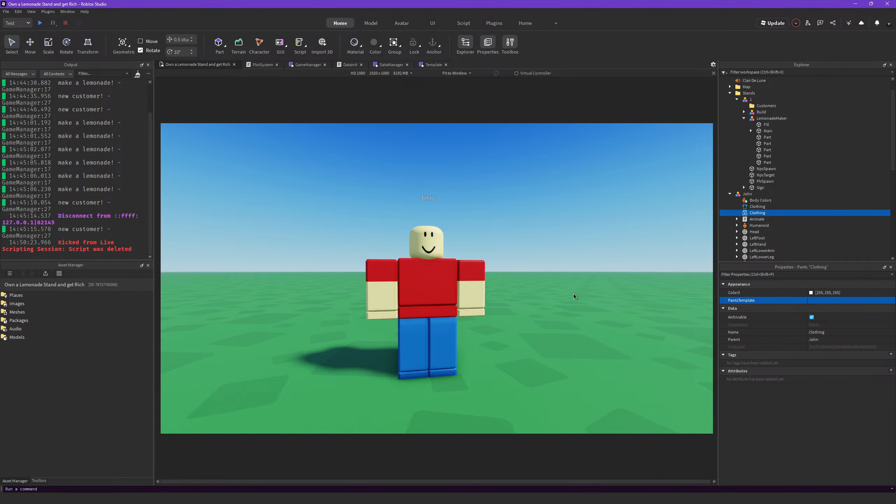
- Inspect the dark jeans on the John model up close and from farther away
scroll(574, 294, up, 5)
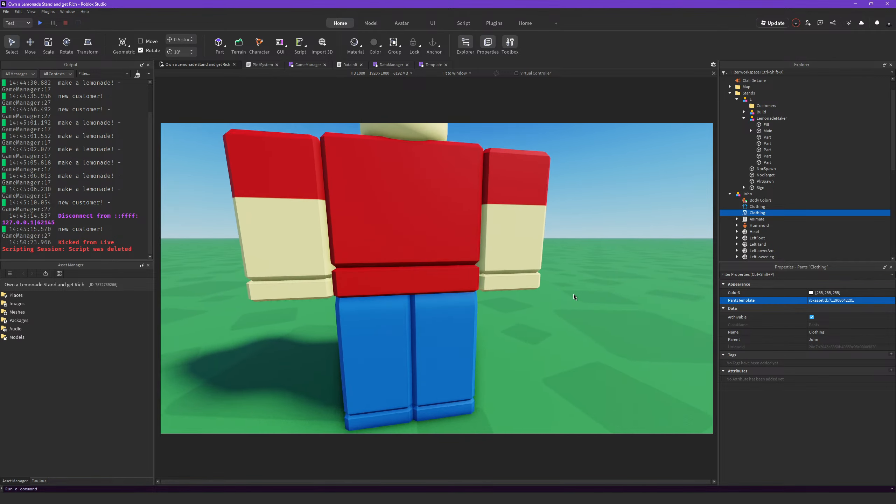
right_drag(574, 294, 574, 294)
scroll(574, 294, down, 6)
scroll(574, 297, up, 6)
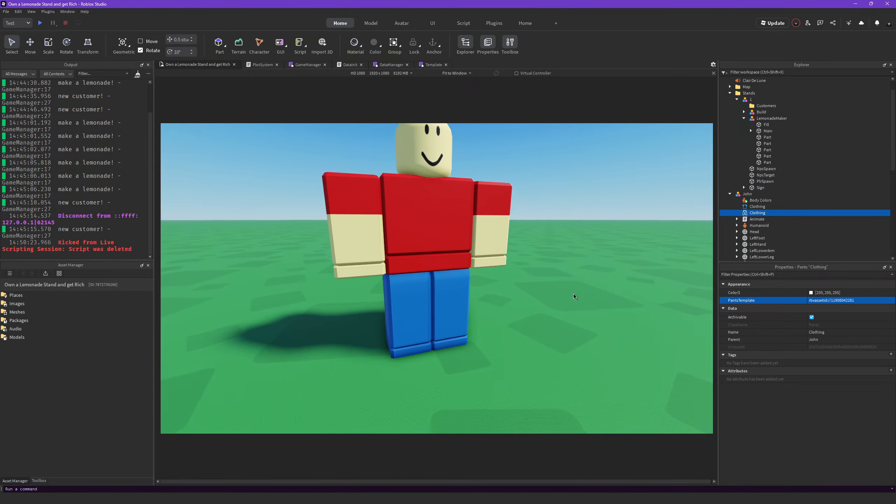
scroll(573, 294, up, 5)
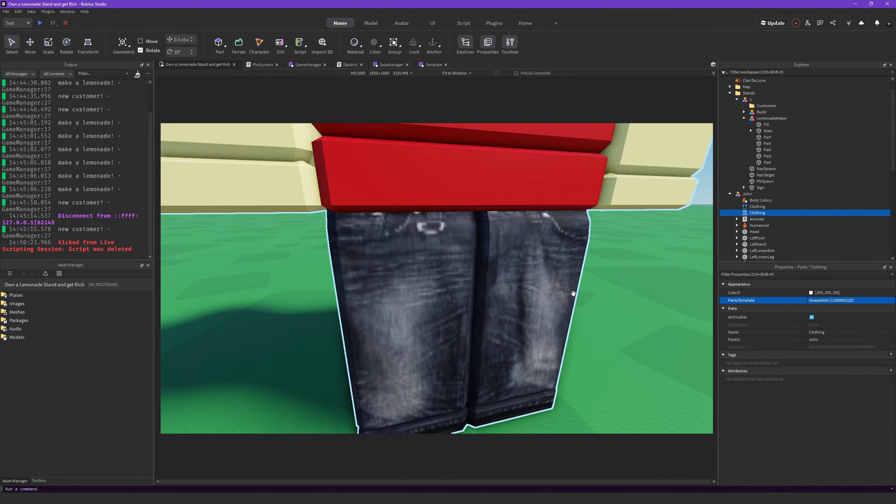
scroll(573, 295, down, 8)
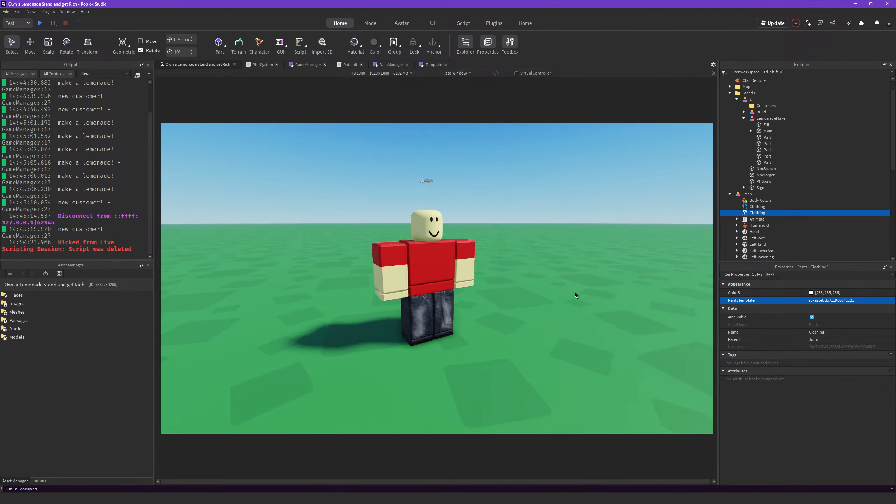
scroll(575, 294, up, 8)
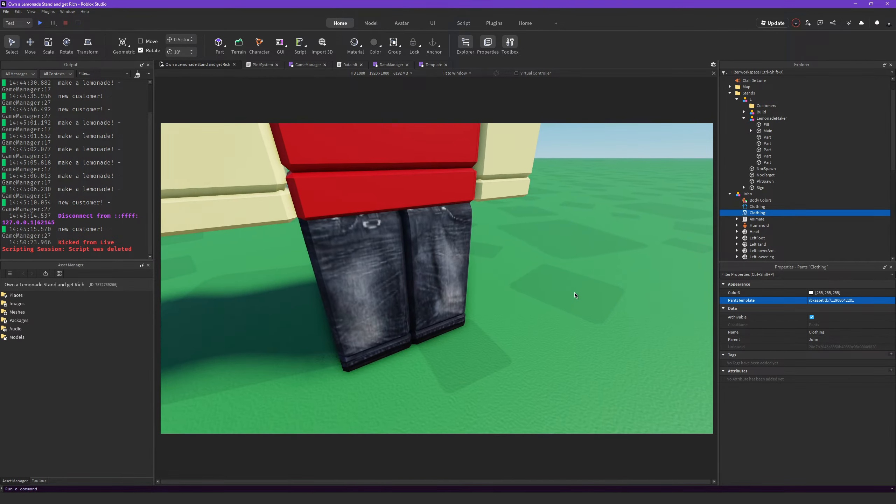
scroll(575, 293, down, 3)
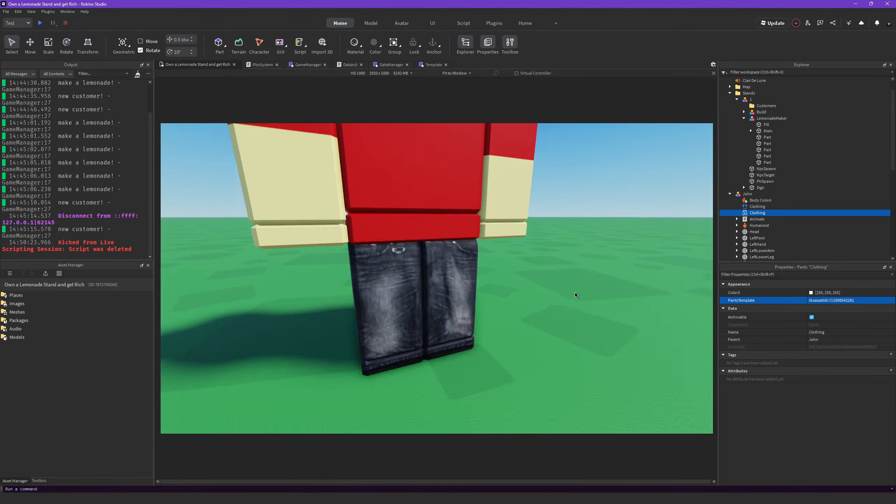
scroll(575, 293, up, 4)
scroll(574, 292, down, 8)
scroll(574, 291, up, 6)
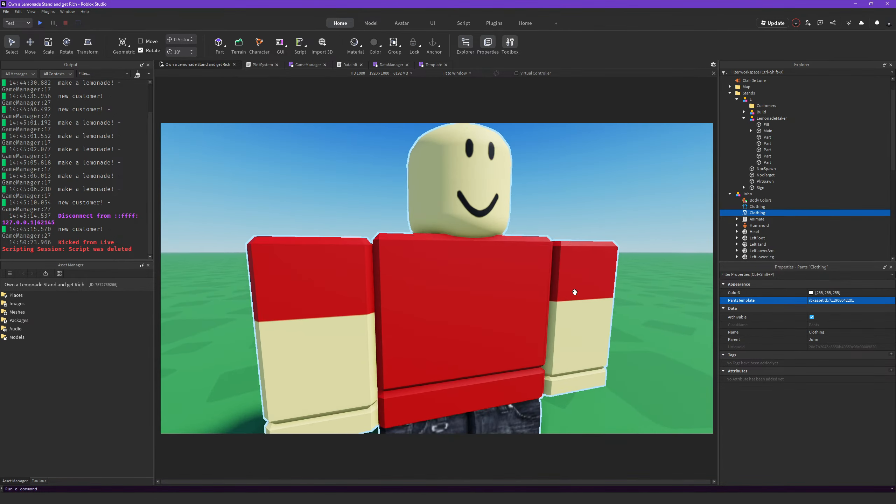
scroll(576, 293, down, 5)
scroll(575, 292, up, 2)
- Switch to the Roblox Marketplace in the browser, browse the classic pants and copy the asset ID of "realistic white jeans boy"
key(alt+Tab)
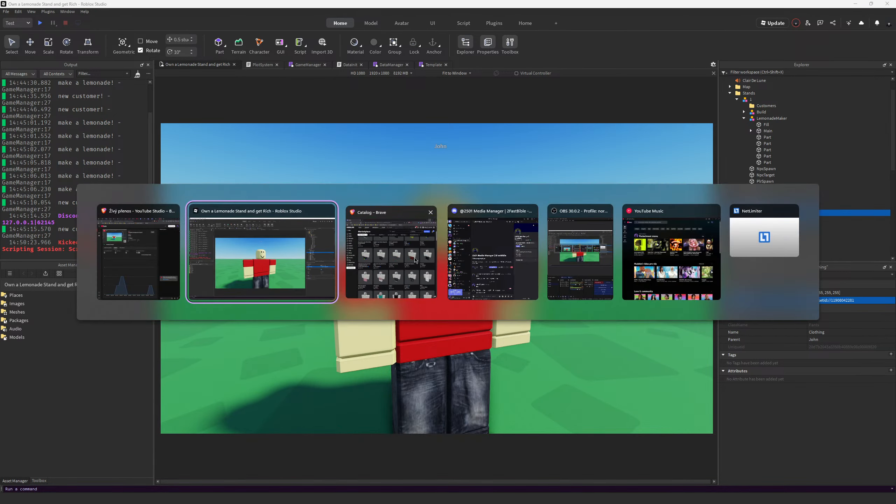
scroll(485, 300, down, 5)
scroll(487, 304, down, 4)
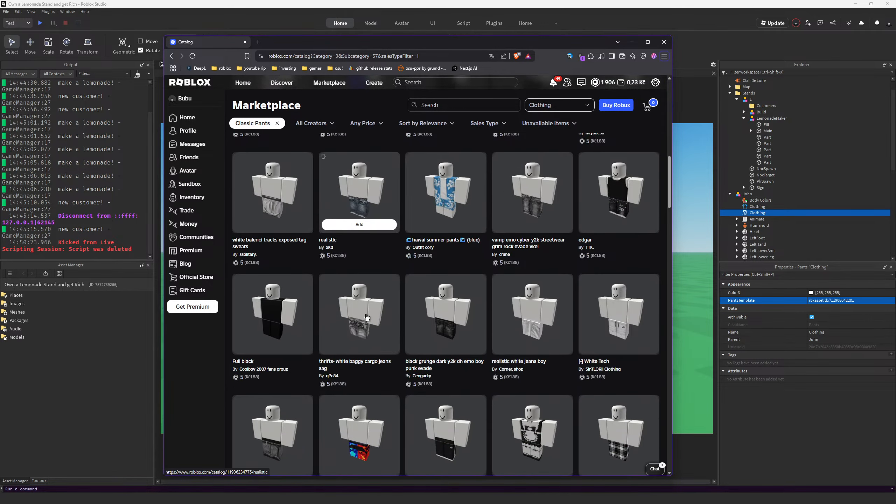
scroll(513, 315, down, 4)
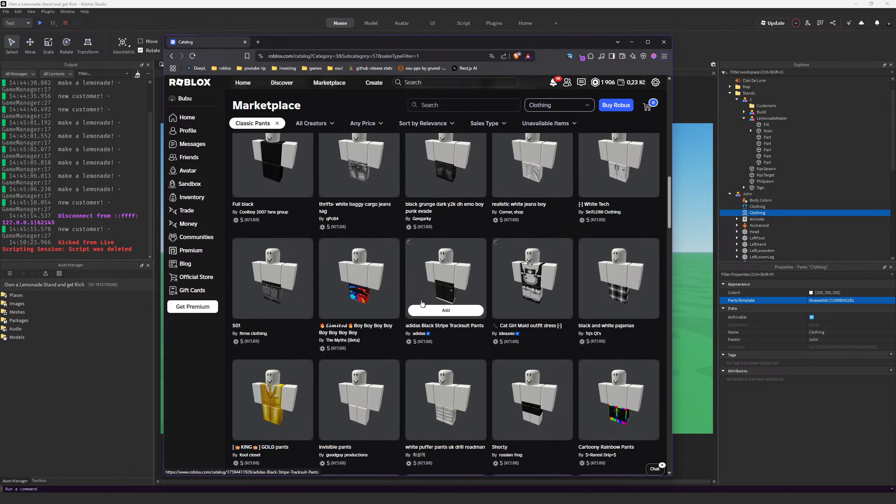
scroll(305, 300, down, 3)
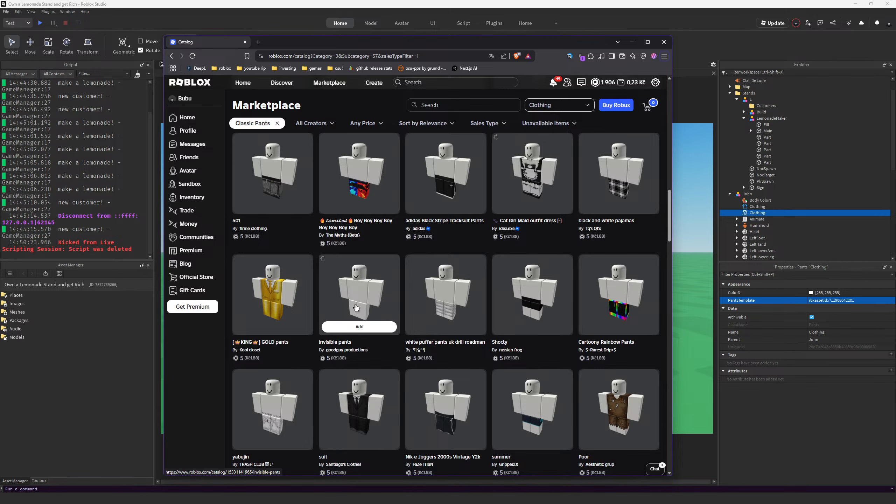
scroll(356, 308, down, 6)
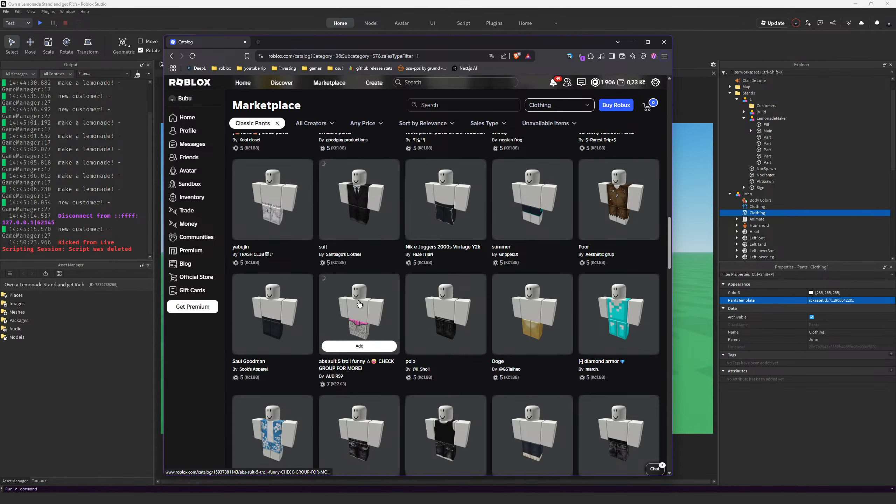
scroll(359, 304, down, 4)
scroll(372, 325, up, 9)
scroll(375, 329, down, 6)
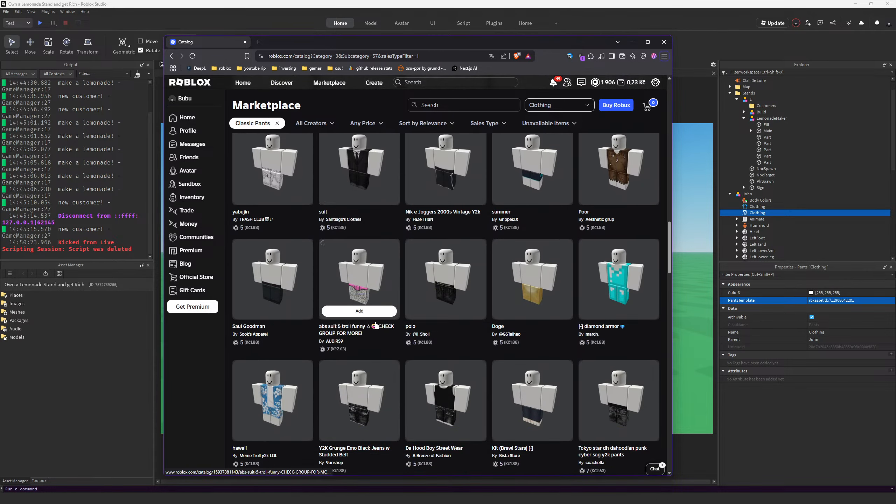
scroll(565, 402, down, 10)
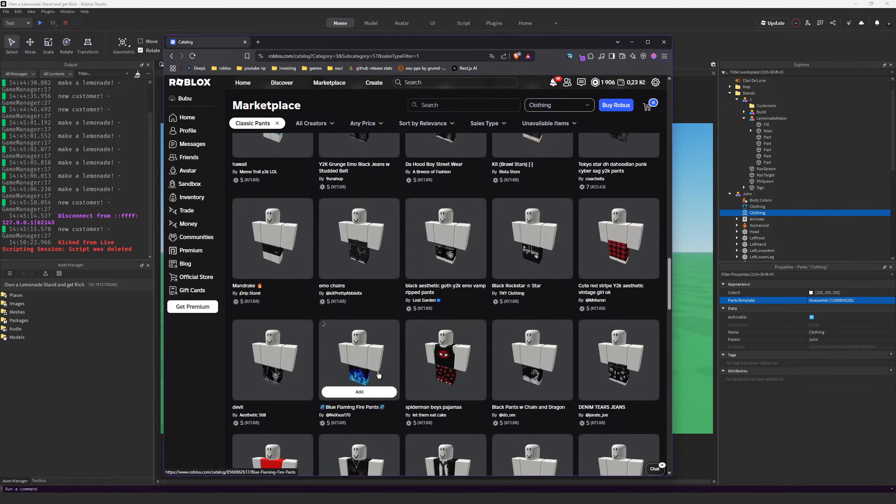
scroll(550, 389, up, 15)
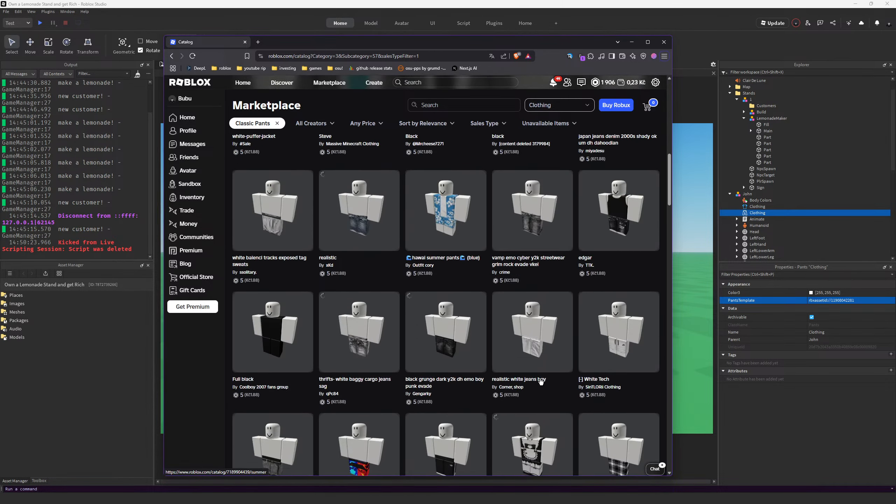
right_click(536, 321)
click(572, 276)
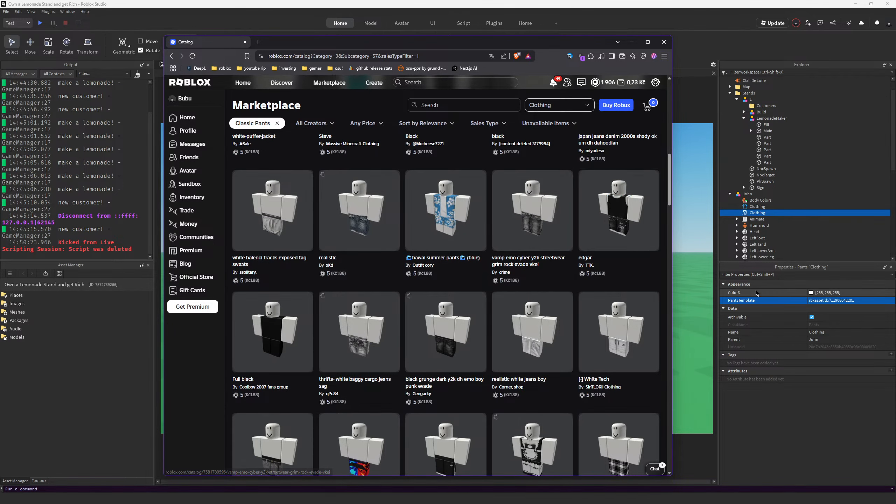
- Return to Roblox Studio, replace the PantsTemplate of John's pants with the copied asset ID and check the fit on the model
click(819, 301)
key(ctrl+v)
key(Return)
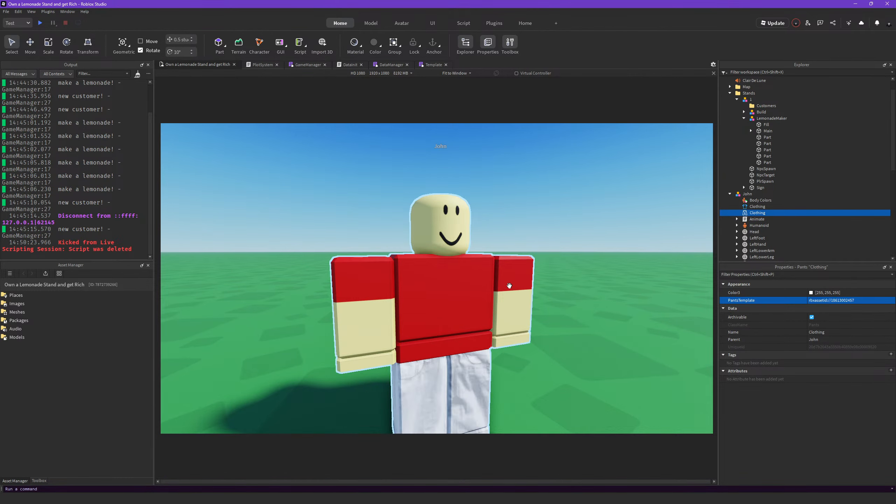
right_drag(512, 286, 511, 286)
key(w)
key(s)
key(d)
key(w)
key(a)
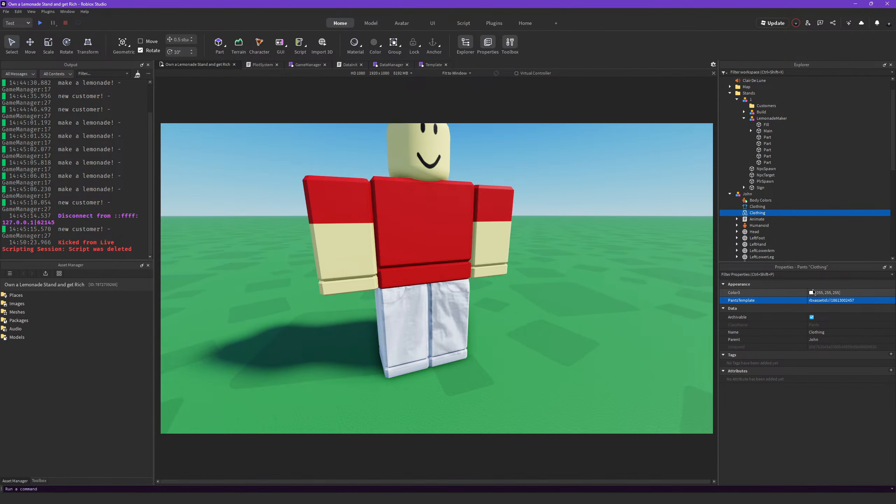
- Try red and pale pink Color3 tints on John's pants, return them to white (255, 255, 255) and check the outfit
click(811, 293)
drag(522, 182, 627, 237)
drag(620, 257, 650, 229)
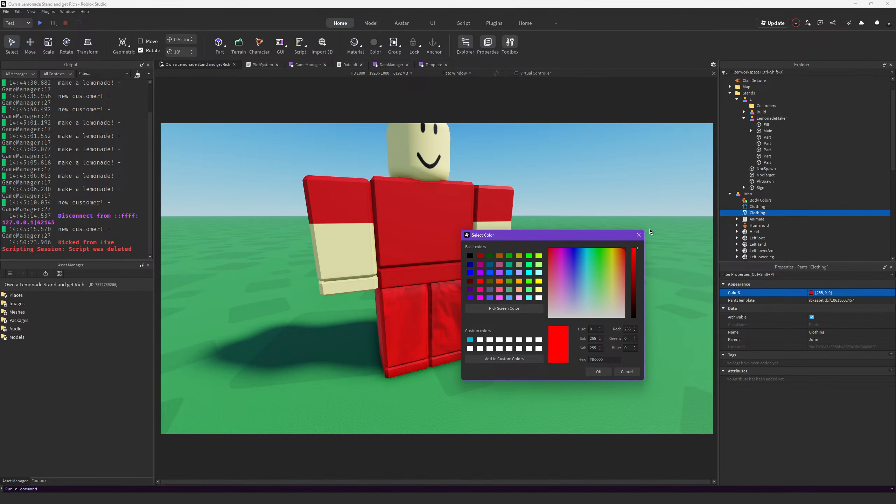
mouse_move(617, 277)
mouse_down()
mouse_move(616, 259)
mouse_move(538, 229)
mouse_move(585, 223)
mouse_move(648, 301)
mouse_move(642, 324)
mouse_up()
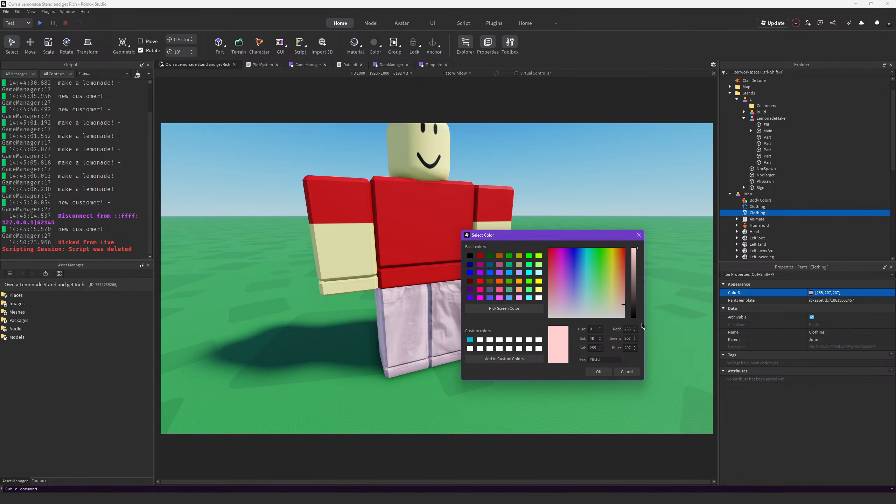
click(600, 372)
scroll(610, 369, down, 10)
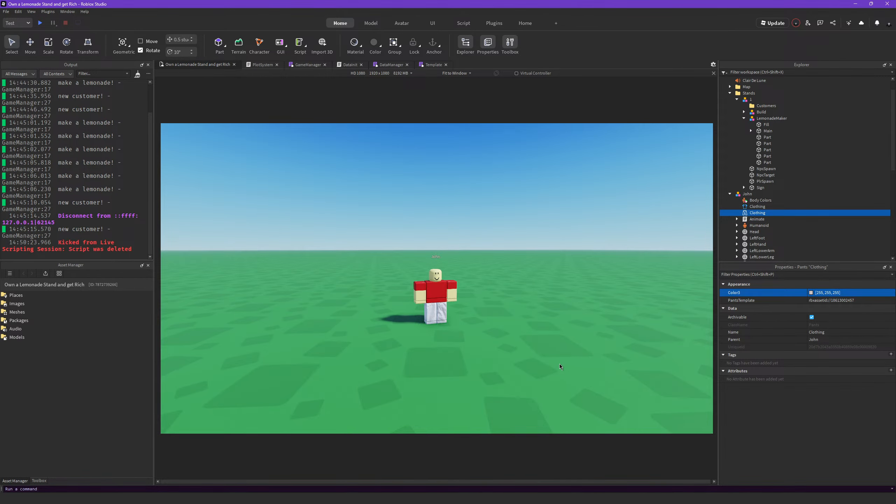
click(559, 365)
key(w)
right_drag(555, 363, 555, 362)
key(a)
key(d)
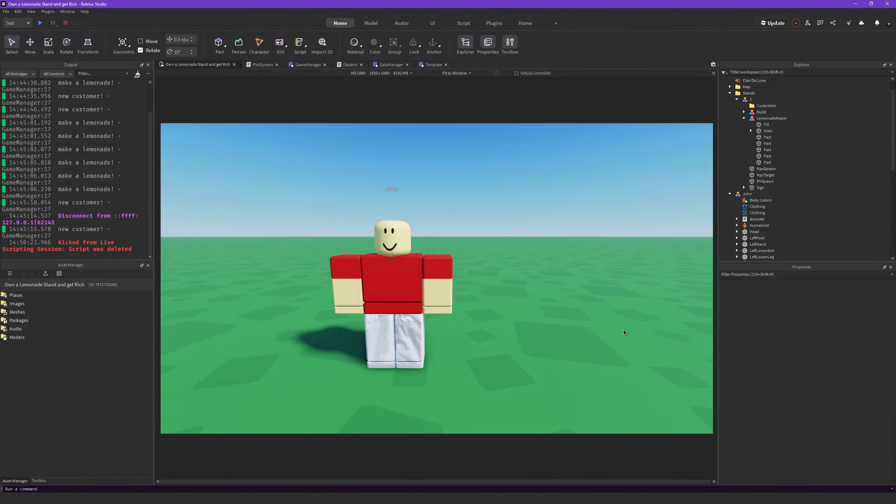
key(w)
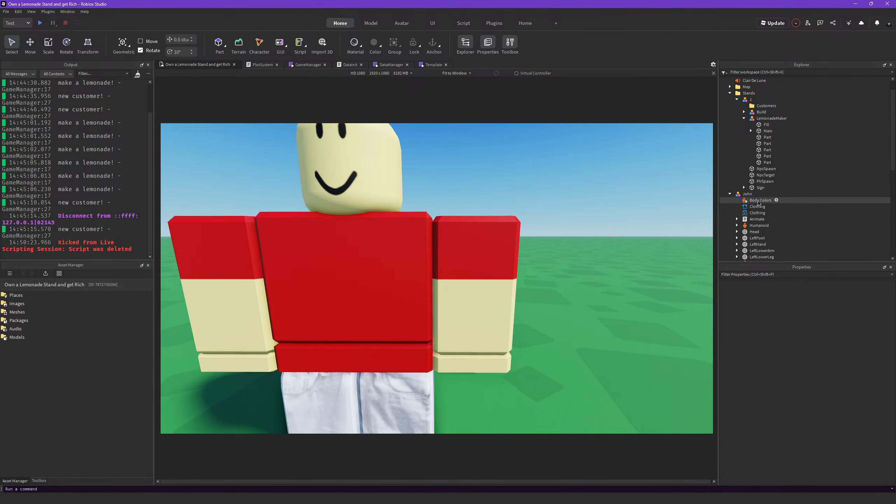
- In John's Body Colors, try Cashmere as the HeadColor and settle on Buttermilk
click(758, 201)
scroll(758, 236, down, 6)
click(765, 258)
scroll(749, 226, up, 3)
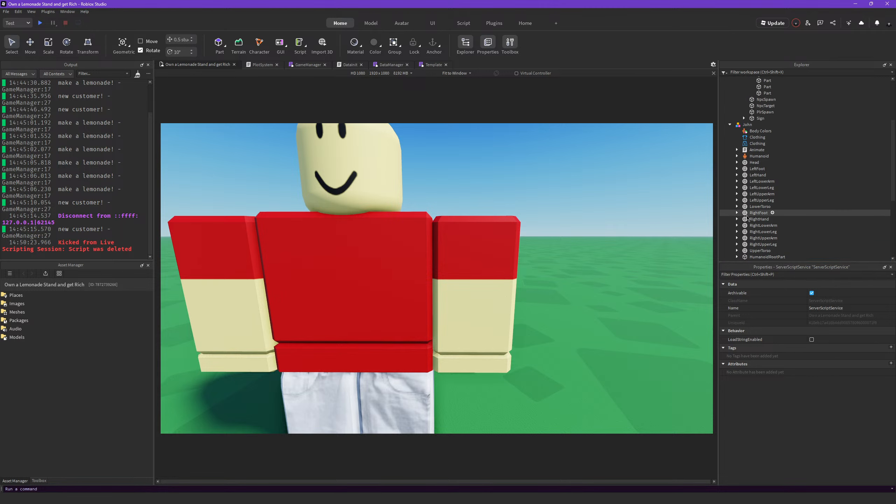
click(760, 131)
click(815, 293)
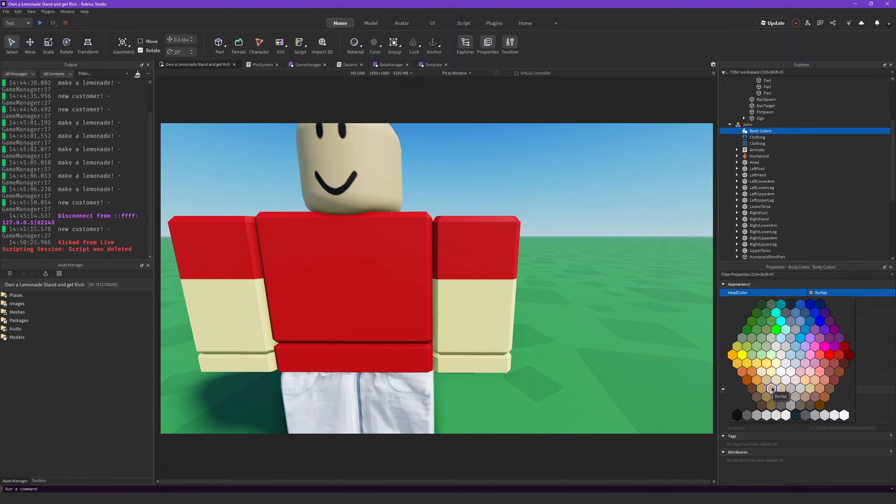
click(767, 383)
scroll(464, 316, down, 10)
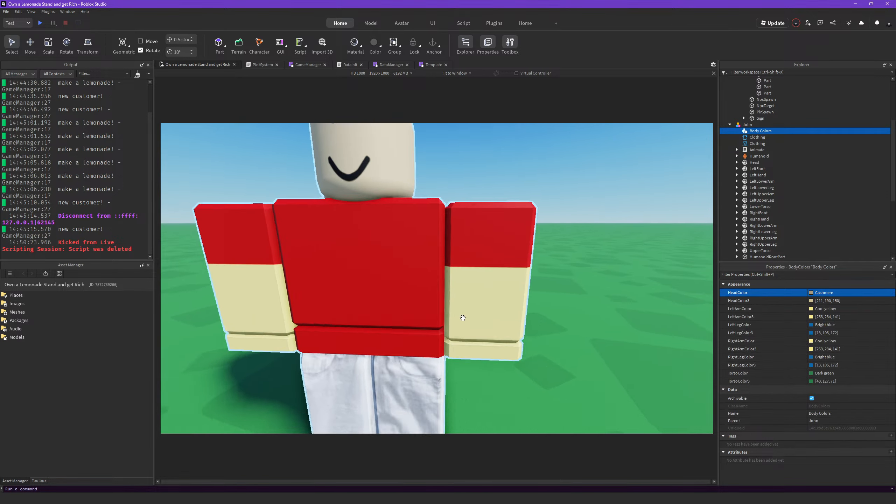
scroll(464, 317, up, 10)
click(822, 292)
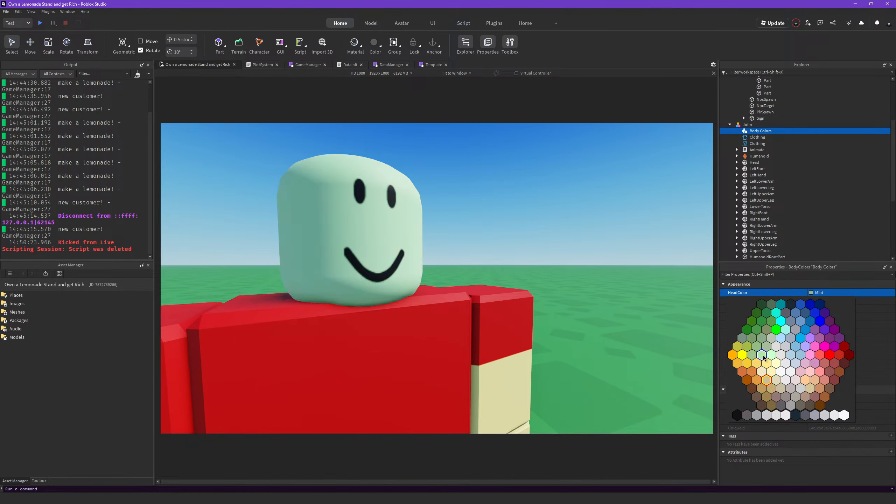
click(773, 373)
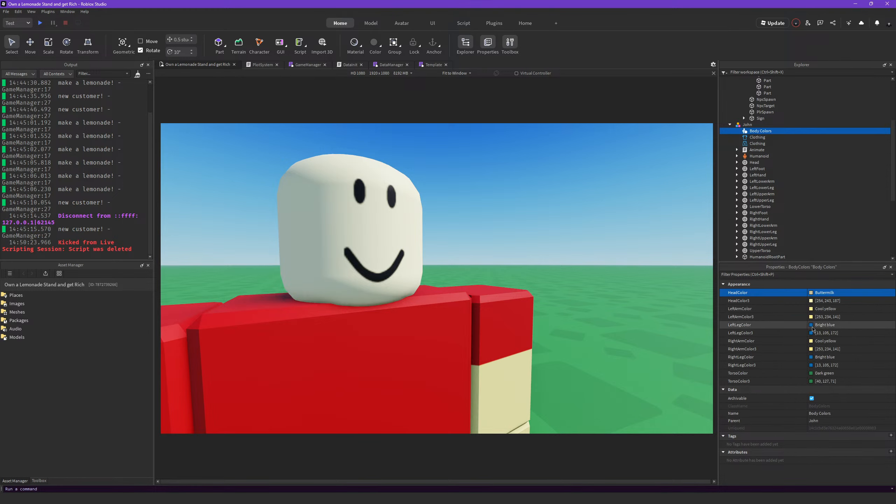
- Copy the HeadColor3 value 254, 243, 187 to the left and right arm, left and right leg and torso colors
click(823, 303)
key(ctrl+c)
click(825, 318)
key(ctrl+v)
click(828, 333)
key(ctrl+v)
click(827, 349)
key(ctrl+v)
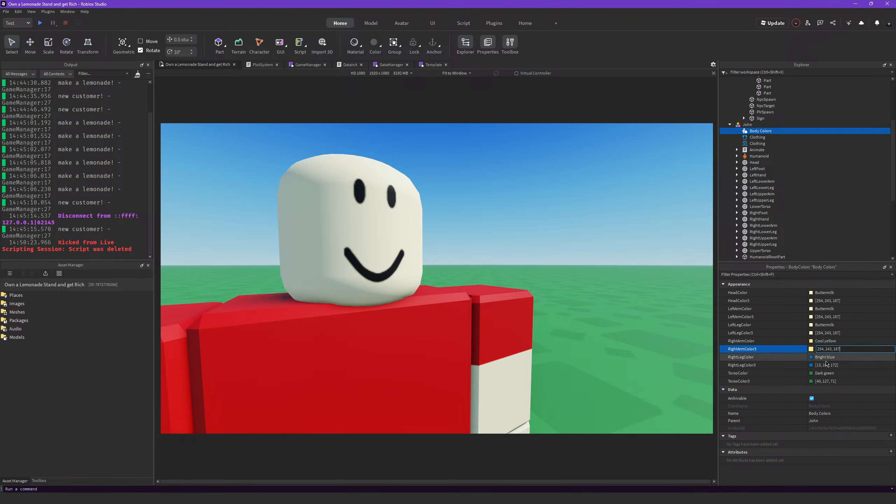
click(828, 366)
key(ctrl+v)
click(827, 382)
key(ctrl+v)
key(Return)
click(587, 291)
- Check the recolored model and set the HeadColor3 of John's Body Colors to a slightly deeper cream of 254, 238, 164
scroll(586, 289, down, 6)
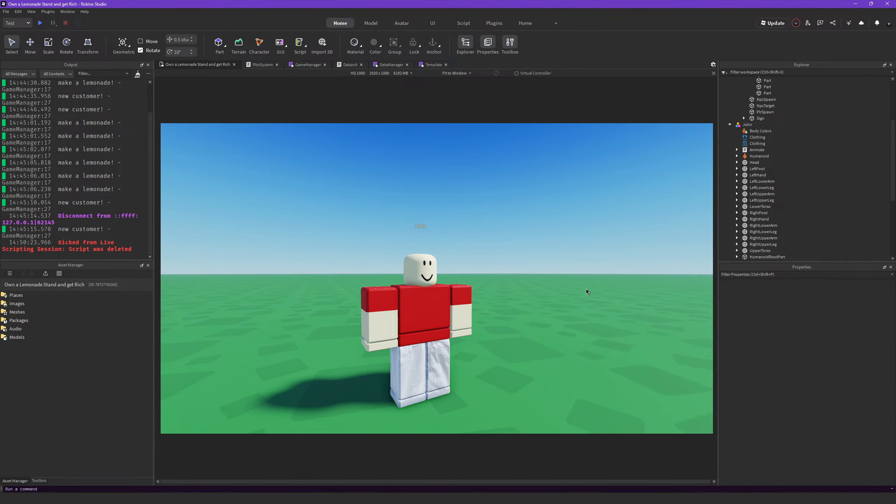
key(w)
key(d)
right_drag(586, 288, 586, 289)
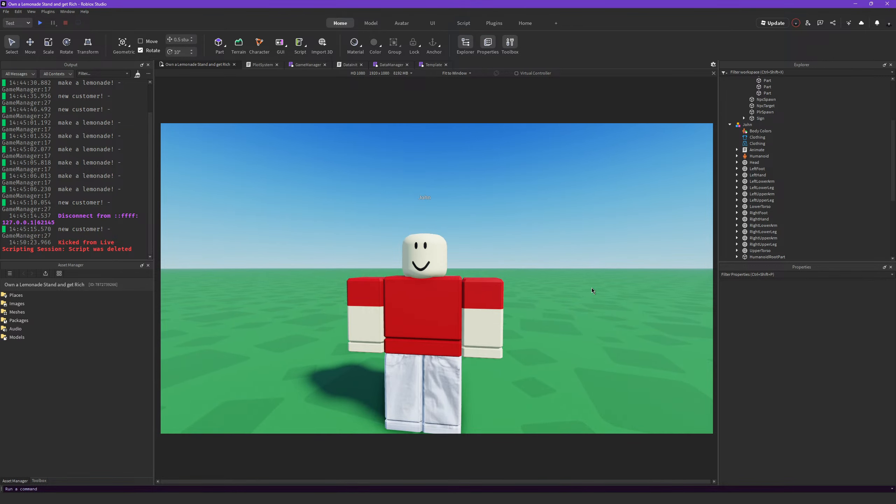
scroll(591, 288, up, 5)
click(760, 131)
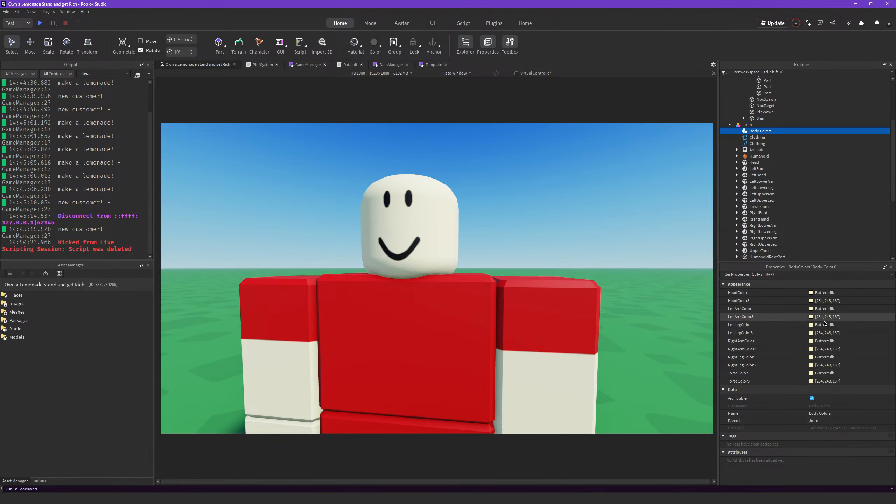
click(811, 293)
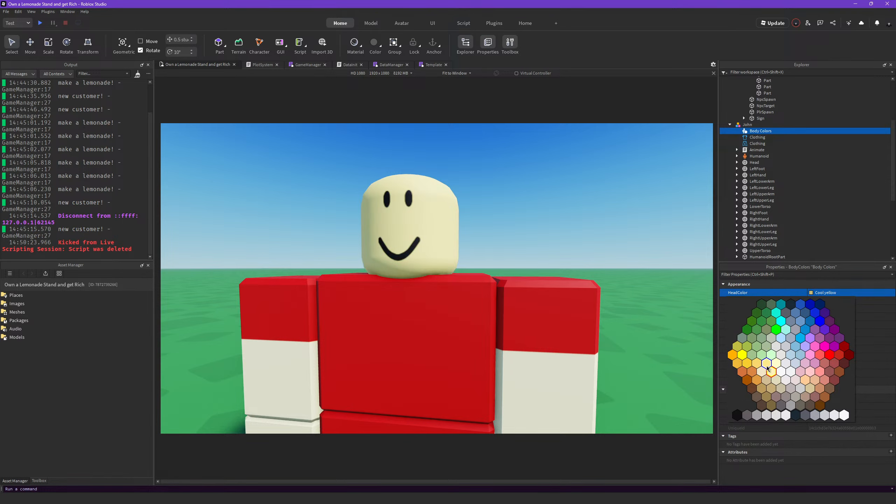
click(771, 371)
click(812, 293)
click(816, 294)
click(811, 301)
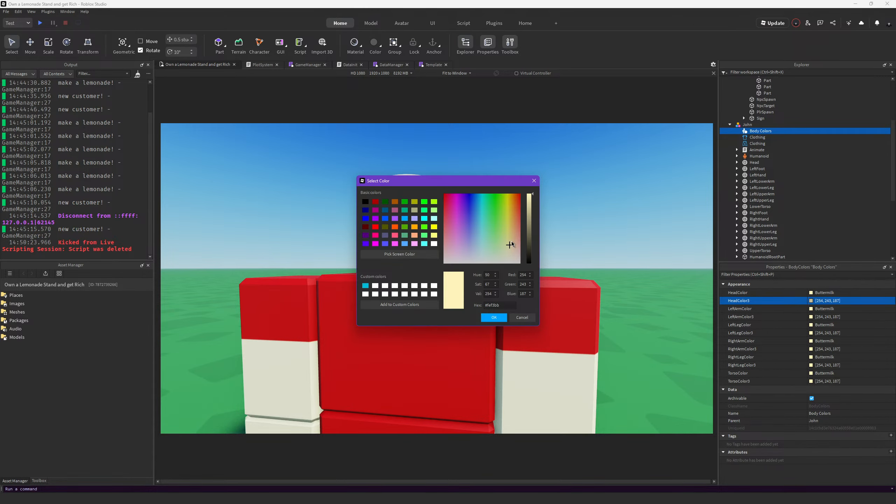
click(510, 238)
drag(490, 183, 655, 235)
click(659, 370)
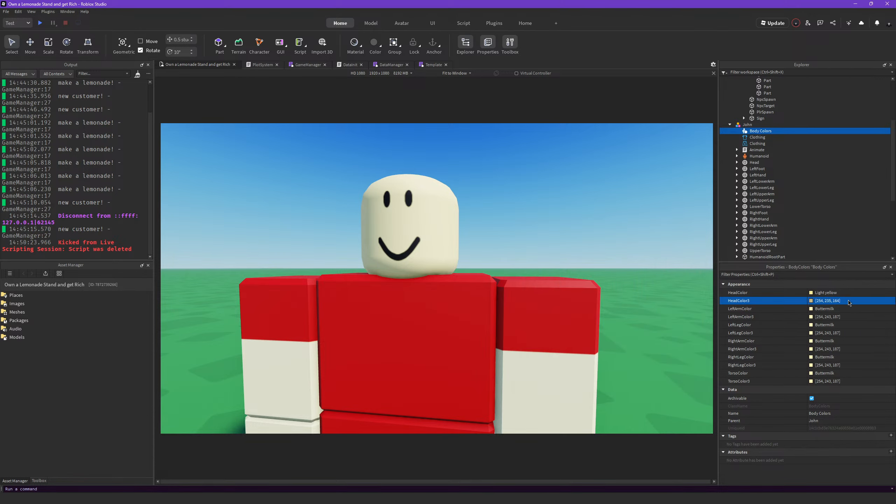
- Copy the HeadColor3 value 254, 235, 164 to the left and right arm, left and right leg and torso colors of John's Body Colors
click(830, 317)
key(ctrl+v)
click(841, 333)
key(ctrl+v)
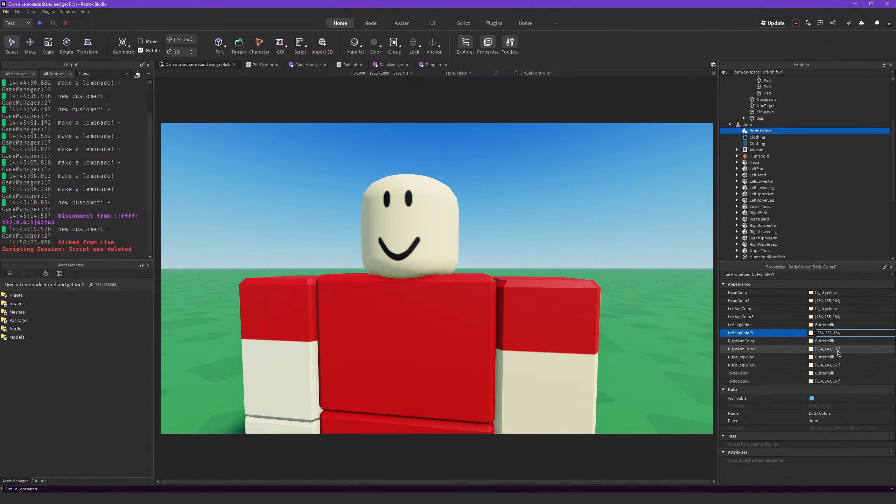
click(838, 349)
key(ctrl+v)
click(841, 366)
key(ctrl+v)
click(840, 382)
key(ctrl+v)
key(Return)
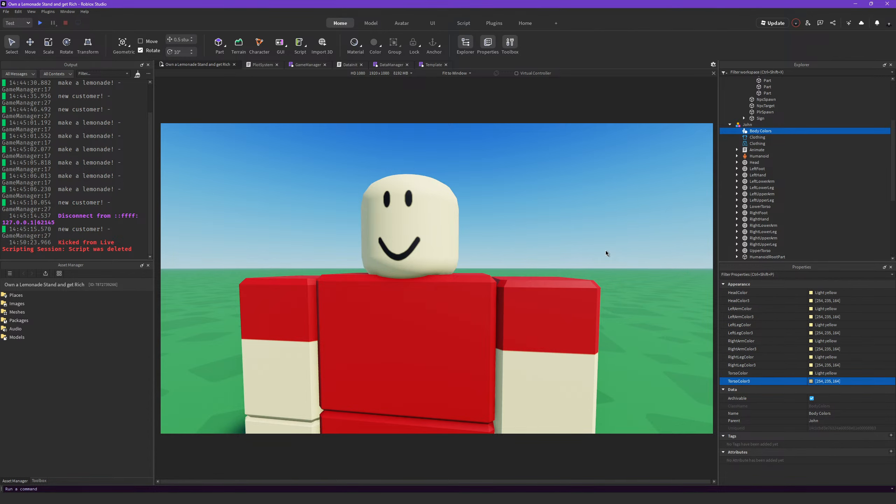
- Examine the recolored skin on John's whole model from several distances and angles
click(607, 251)
scroll(607, 251, down, 5)
right_drag(608, 251, 601, 252)
key(w)
key(s)
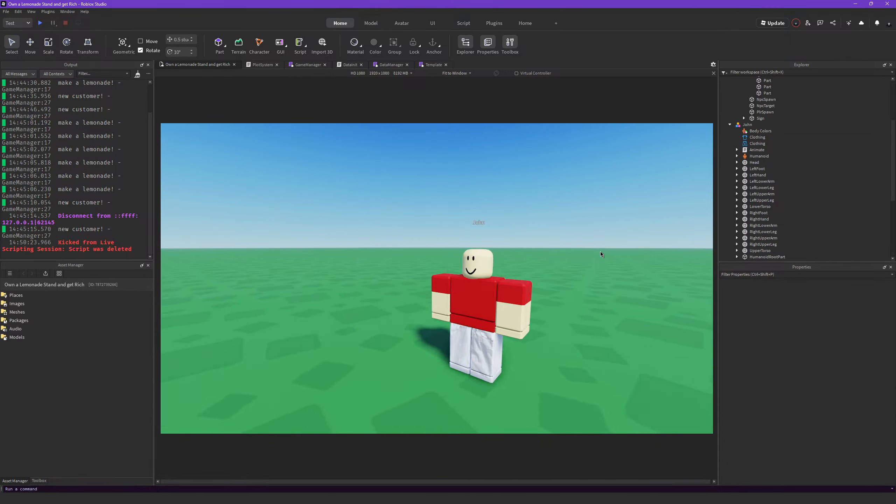
key(a)
right_drag(540, 275, 540, 274)
key(w)
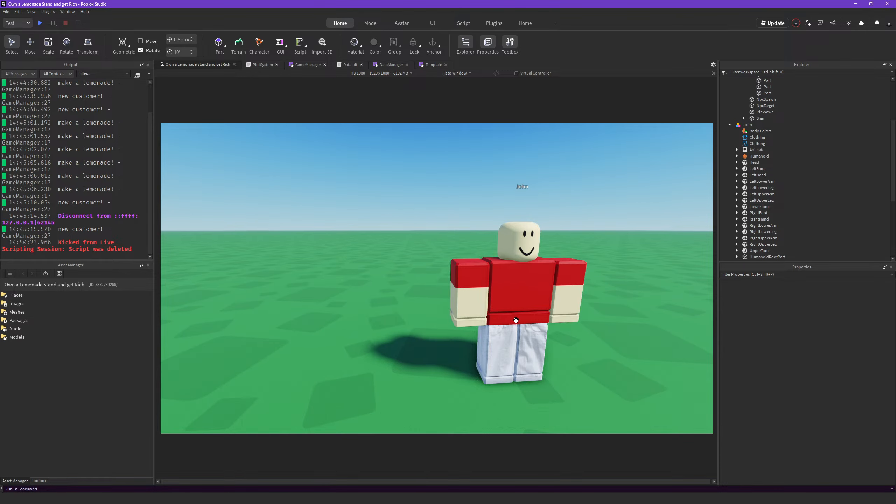
right_drag(520, 305, 520, 306)
key(w)
- Try the model without pants by deleting John's pants Clothing object, and undo the deletion
click(769, 144)
key(Delete)
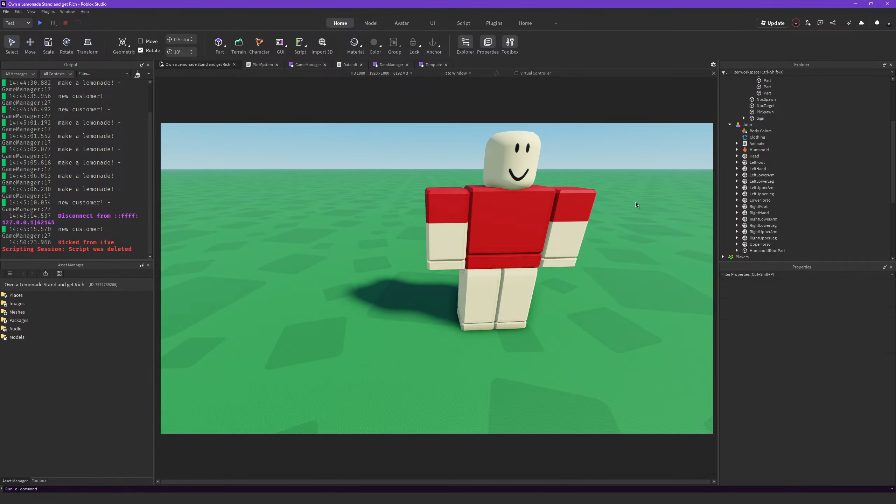
right_drag(631, 200, 632, 200)
key(ctrl+z)
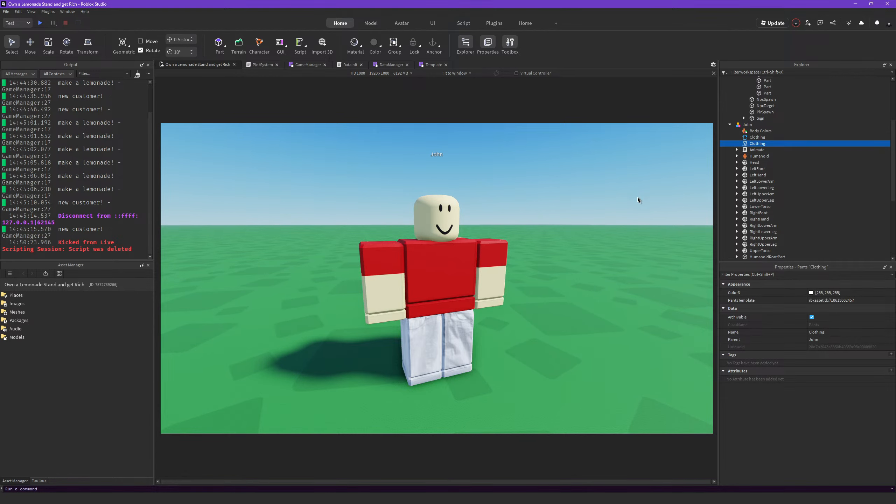
- Switch to the Roblox Marketplace in the browser and look through the Classic Pants catalog for simple pants
key(alt+Tab)
scroll(428, 289, down, 1)
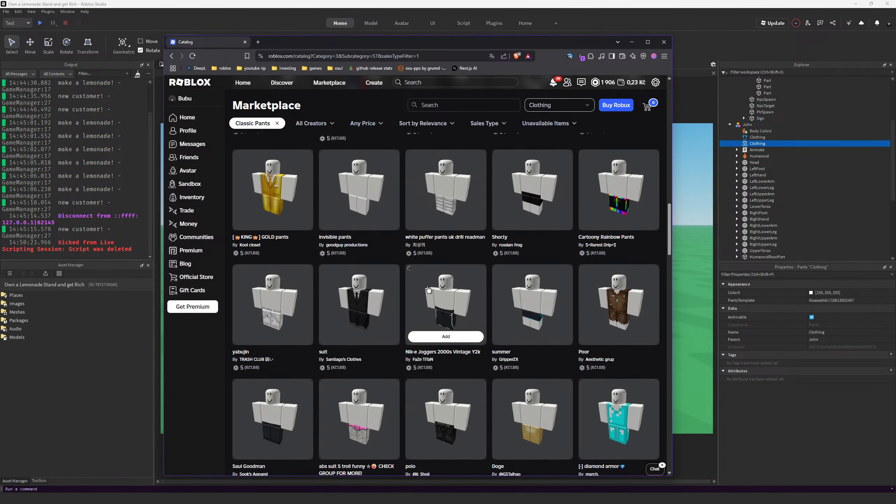
scroll(429, 290, down, 4)
scroll(449, 232, down, 7)
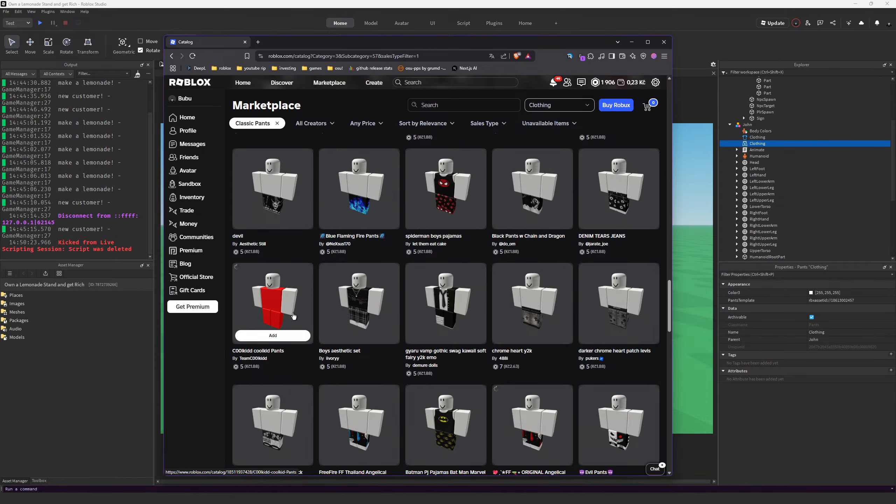
scroll(309, 285, down, 6)
scroll(310, 285, down, 5)
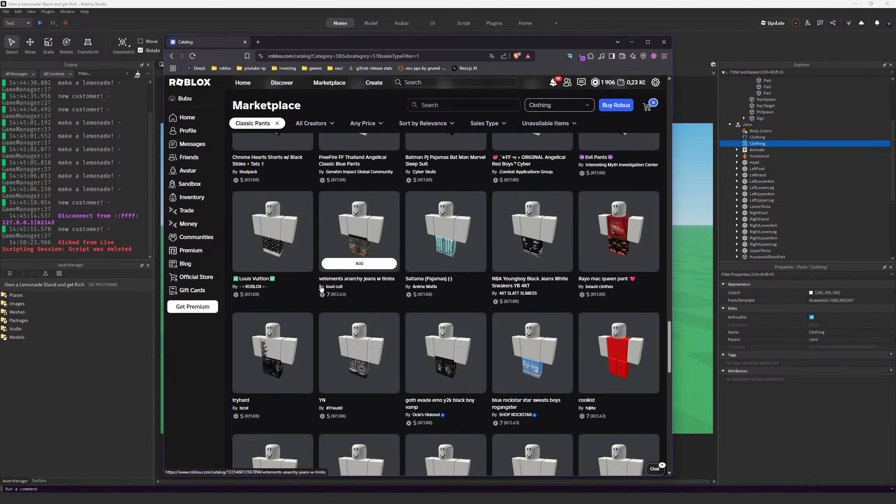
scroll(371, 324, down, 5)
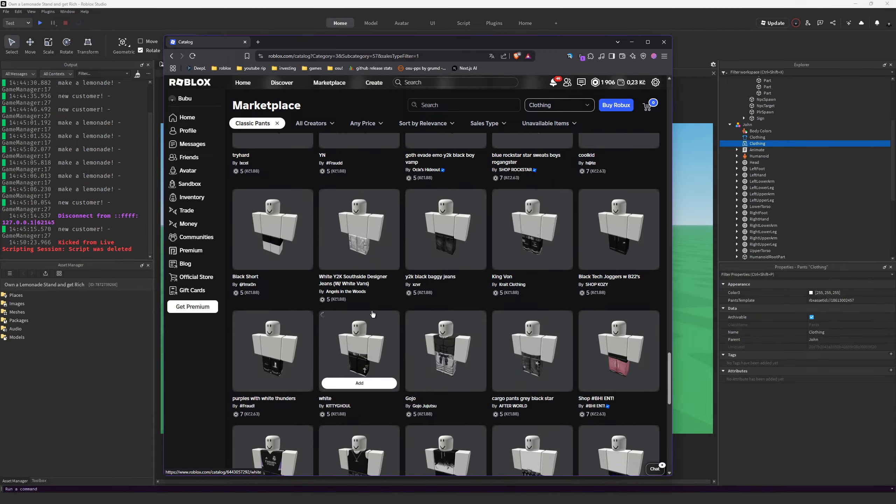
scroll(468, 327, down, 5)
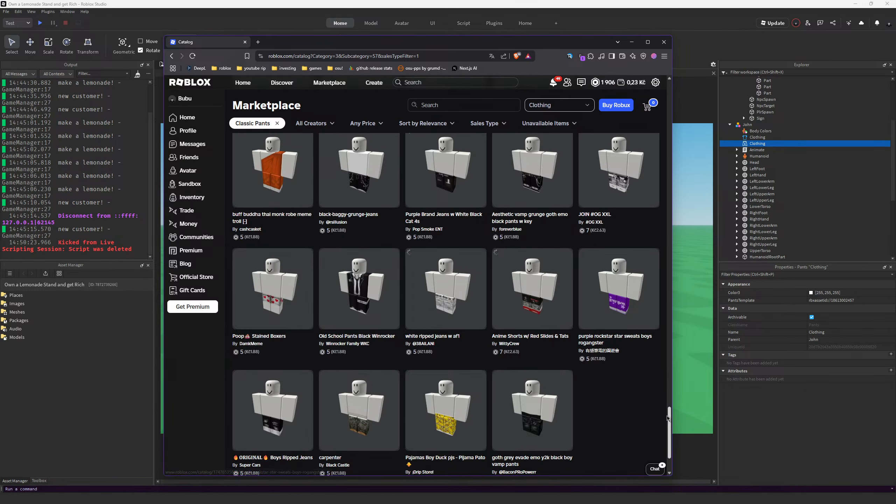
- Search the Classic Pants category of the Marketplace for "shorts"
drag(669, 418, 667, 97)
click(432, 103)
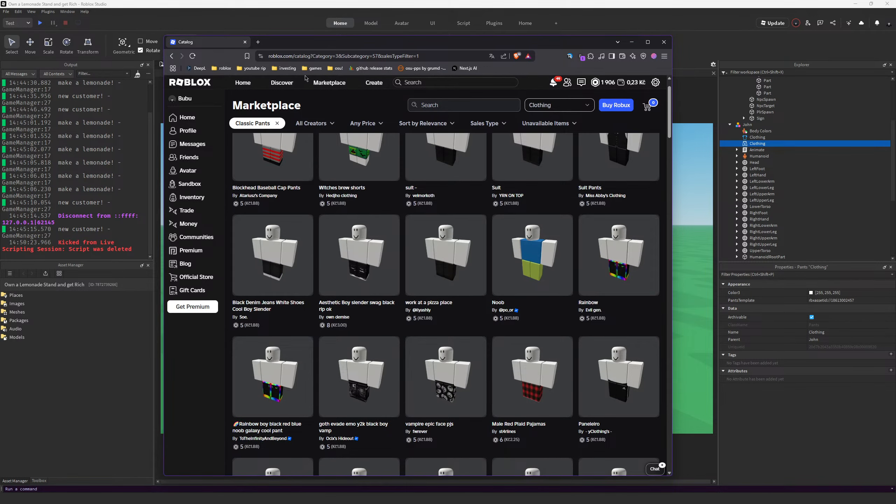
text(shorts)
key(Return)
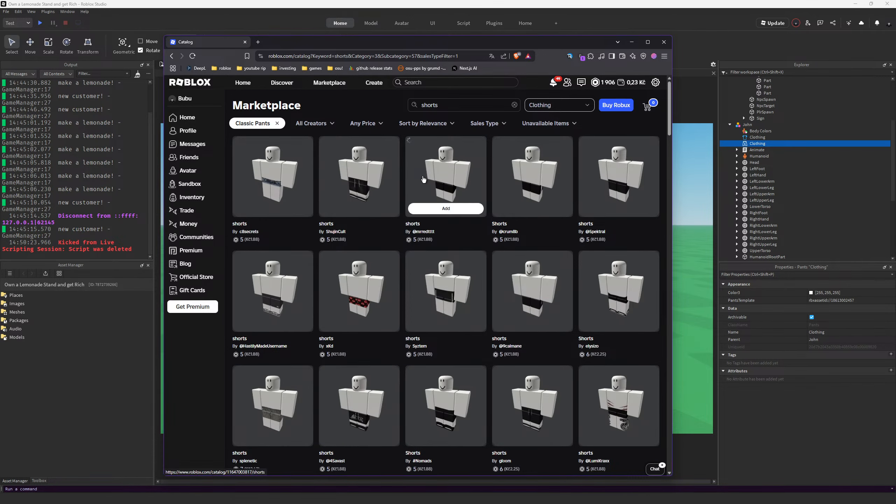
- Copy the link of the plain white Shorts item and try it as the PantsTemplate of John's pants in Roblox Studio
scroll(423, 177, down, 5)
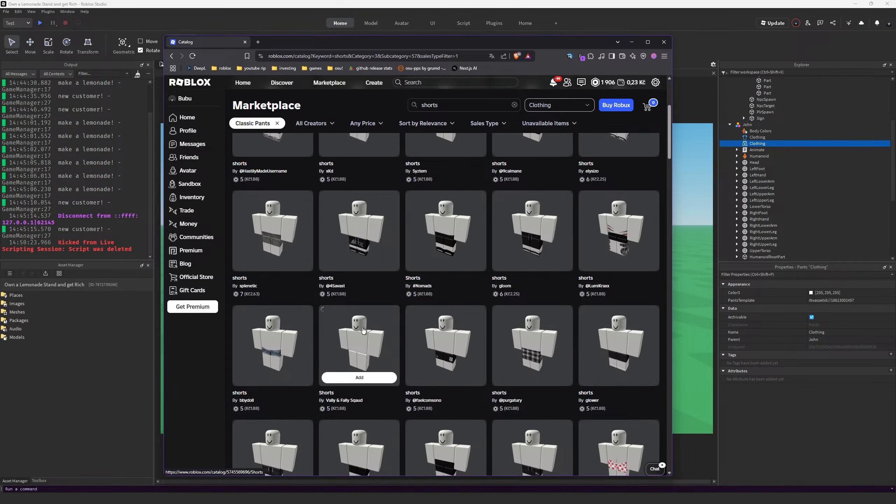
scroll(364, 329, down, 1)
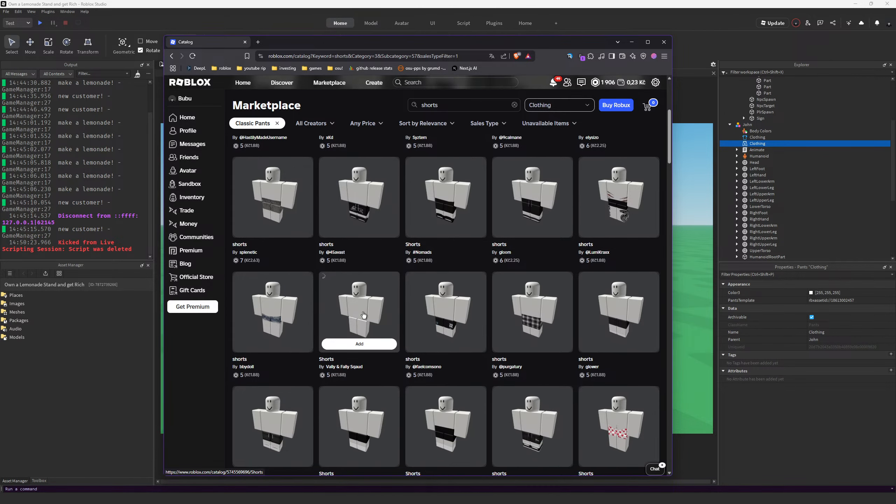
right_click(360, 272)
click(392, 257)
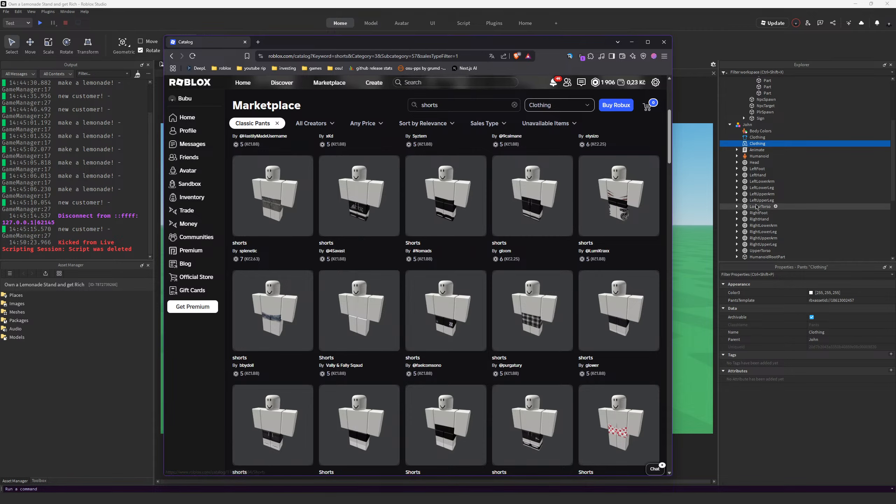
click(696, 225)
click(755, 143)
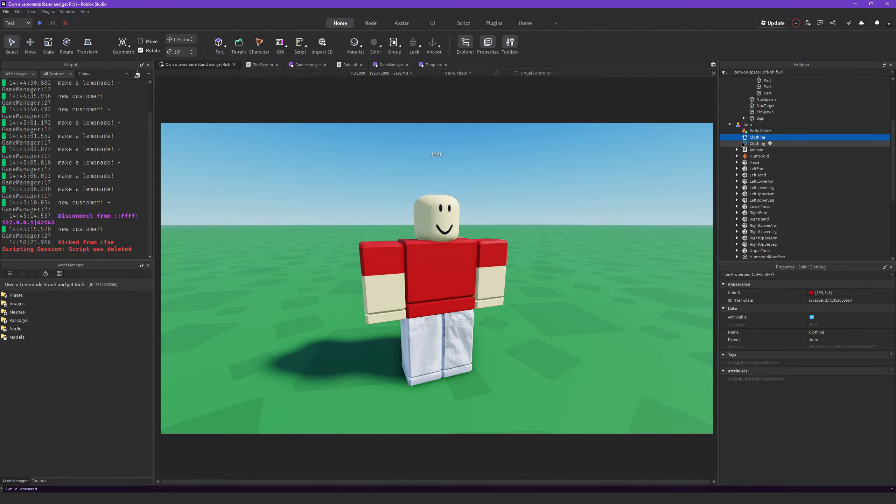
click(742, 300)
key(w)
right_drag(454, 318, 528, 314)
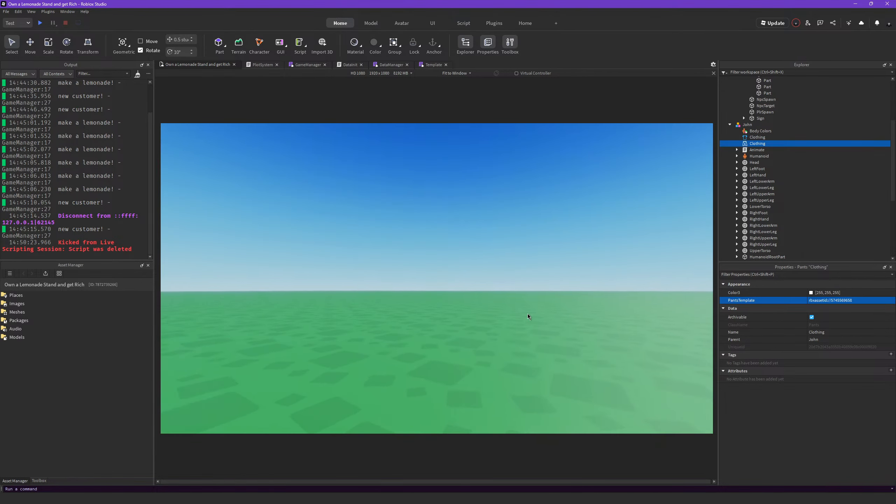
- Return to the Marketplace in the browser and look through more of the shorts results for a suitable pair
key(alt+Tab)
scroll(439, 319, down, 5)
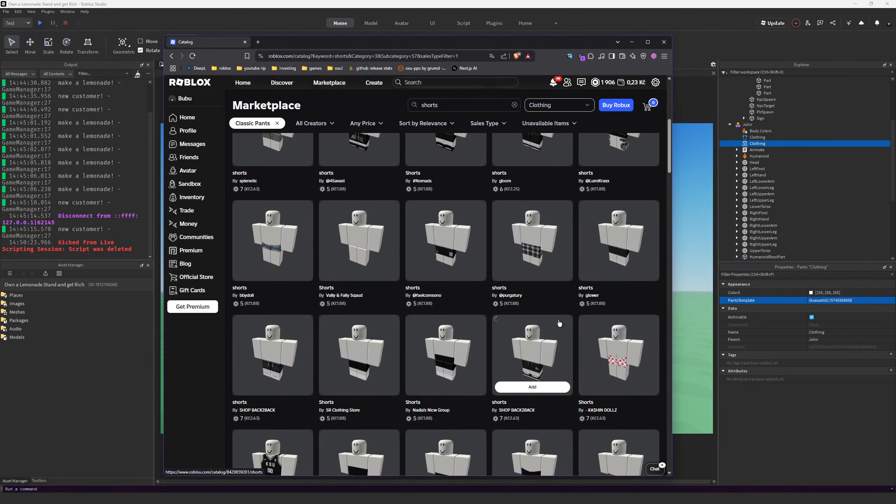
scroll(556, 352, down, 1)
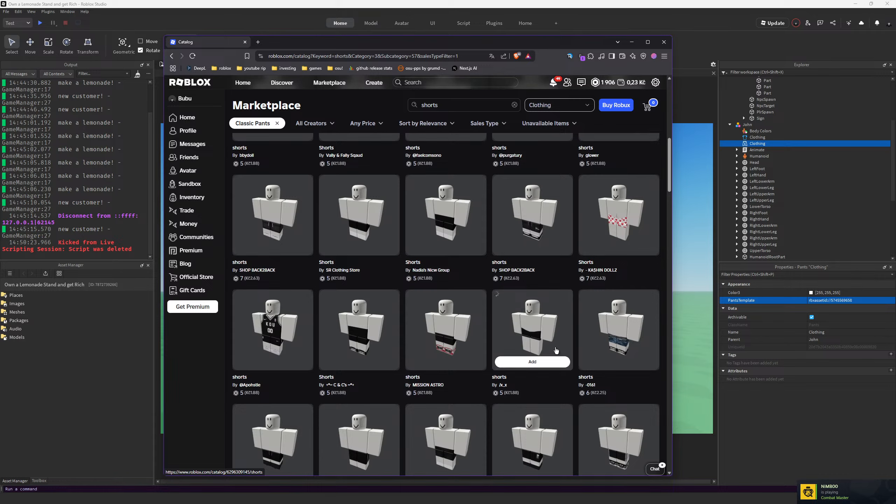
scroll(554, 347, down, 3)
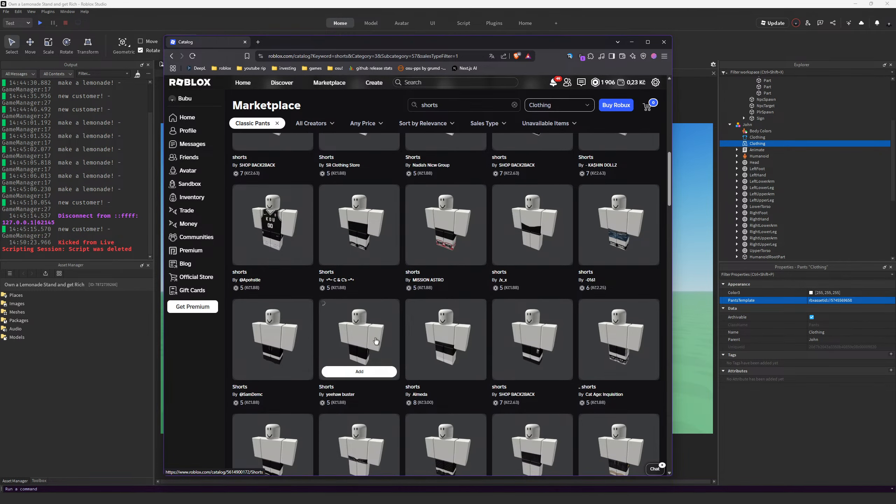
scroll(375, 341, down, 2)
scroll(388, 367, down, 5)
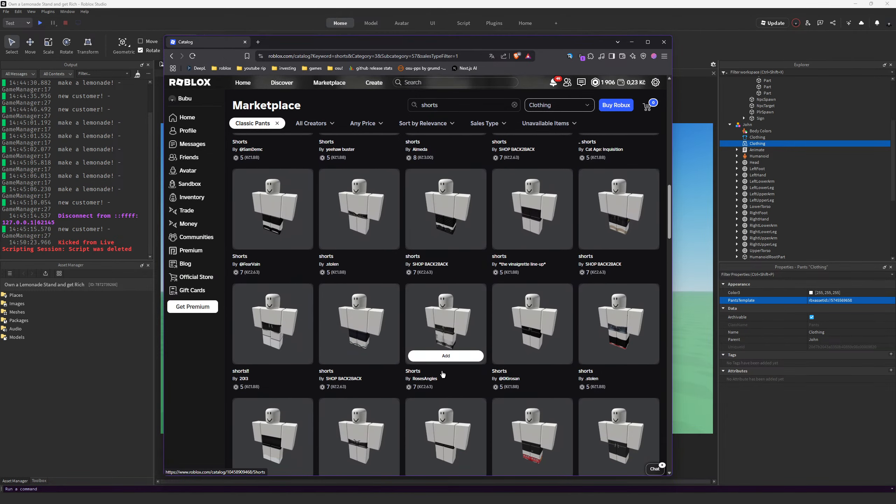
scroll(395, 347, down, 8)
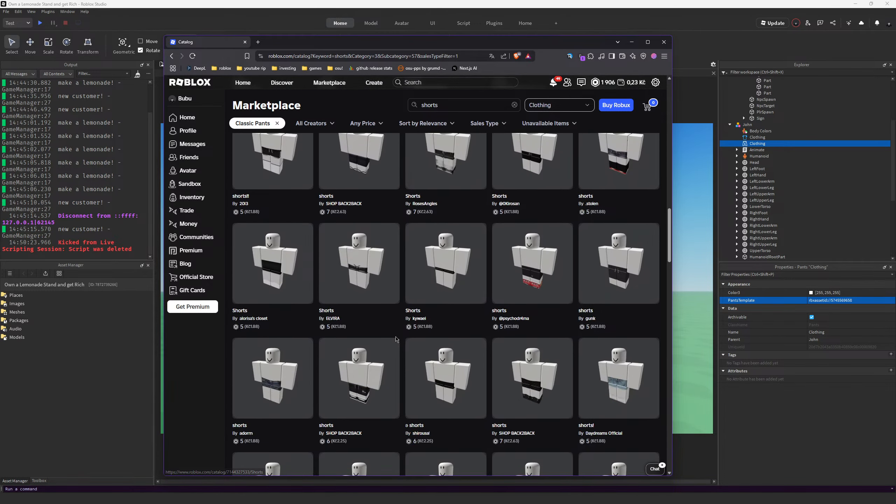
scroll(313, 344, down, 4)
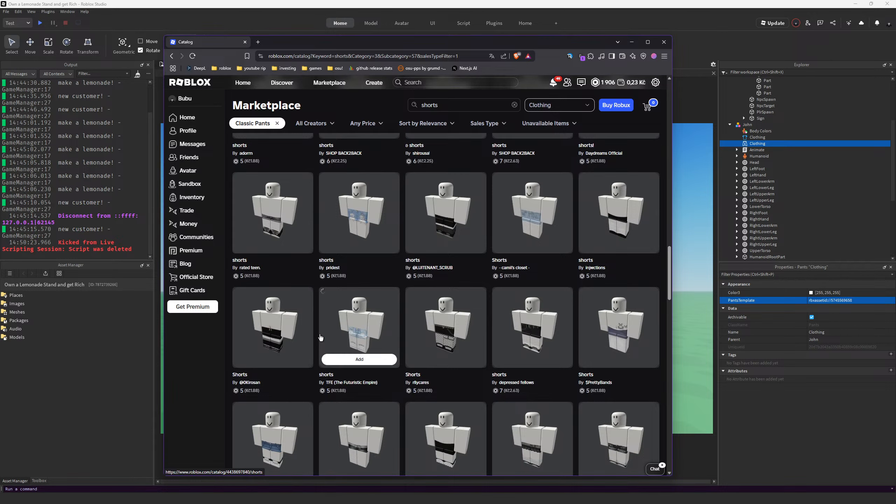
scroll(335, 327, down, 10)
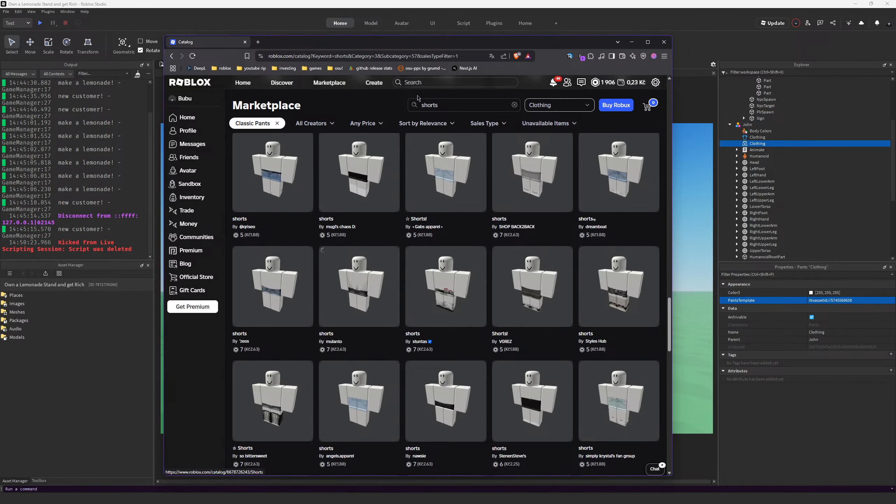
- Refine the Marketplace search to "man shorts" and copy the link of the plain black Man Shorts item
click(434, 103)
text(man)
key(Return)
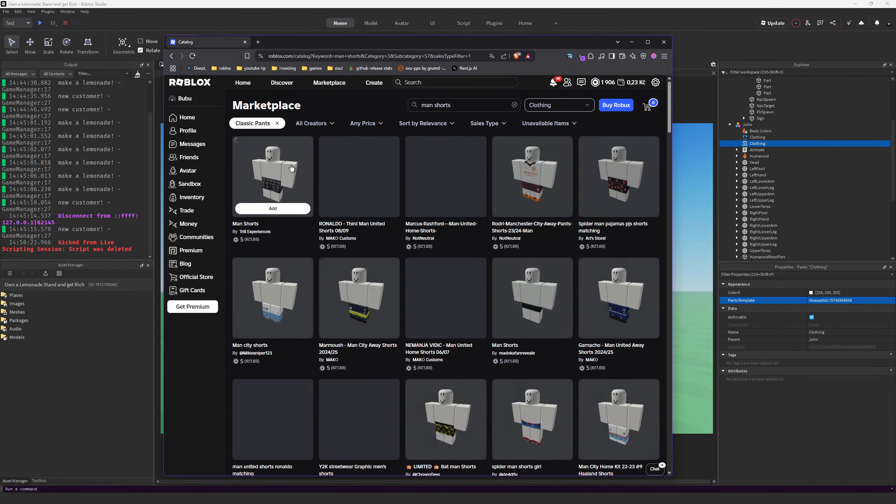
right_click(542, 280)
click(569, 236)
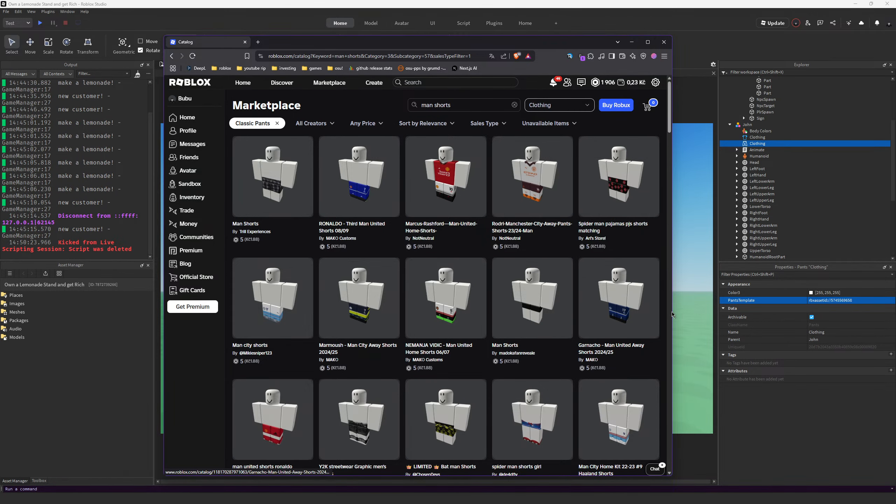
- In Roblox Studio, set the PantsTemplate of John's pants to the copied Man Shorts asset and check the outfit on the model
click(691, 313)
click(747, 144)
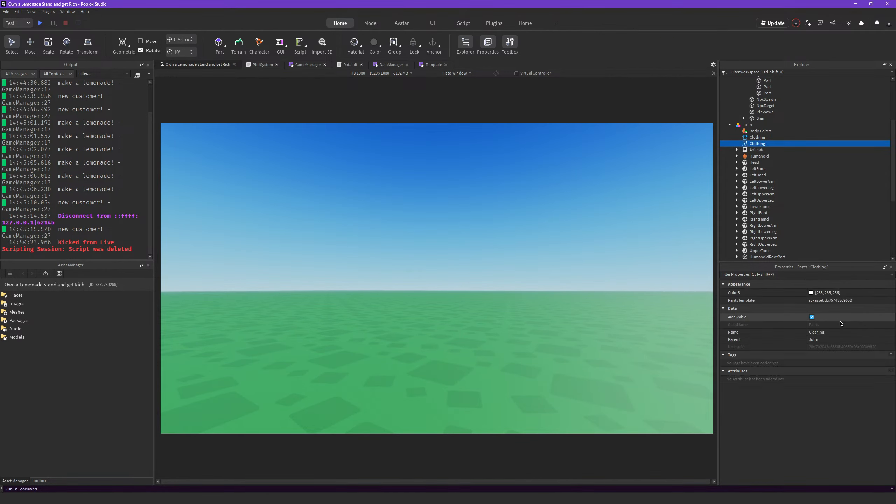
click(834, 301)
click(599, 266)
key(f)
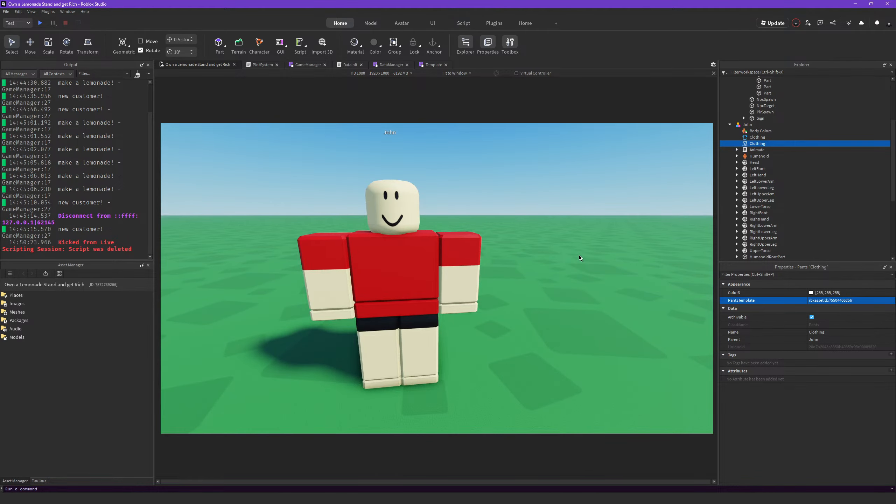
right_drag(579, 254, 570, 253)
- Look through the man shorts results in the browser's Marketplace for alternative pants
key(alt+Tab)
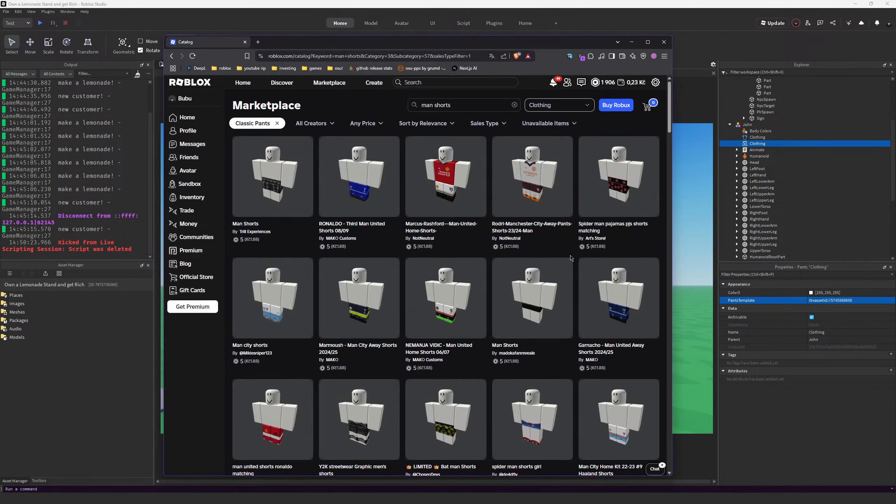
scroll(377, 275, down, 10)
scroll(469, 316, down, 4)
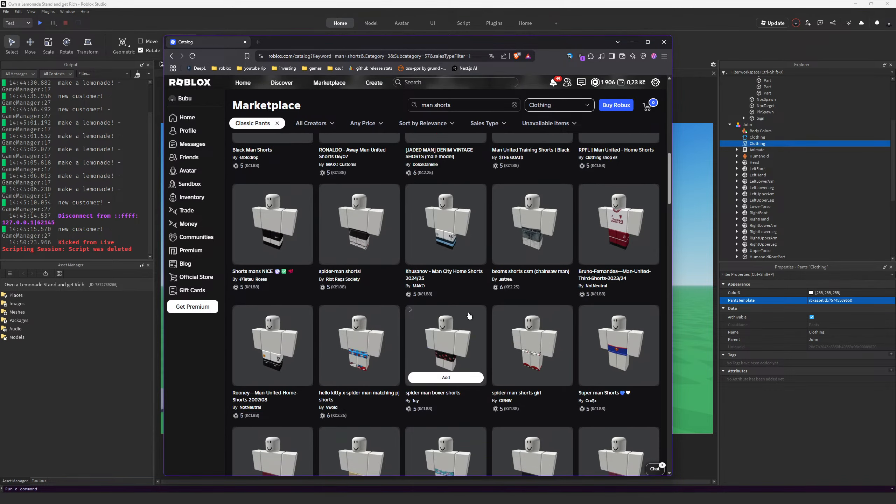
scroll(484, 307, down, 15)
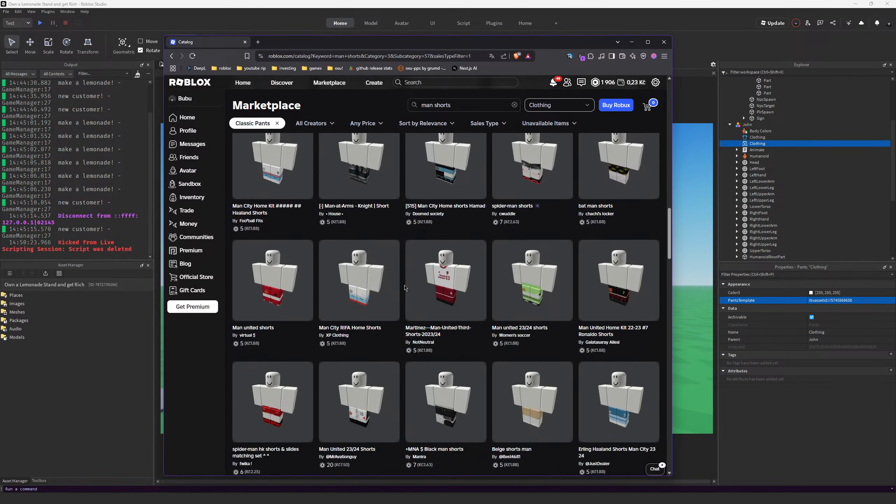
scroll(405, 286, down, 5)
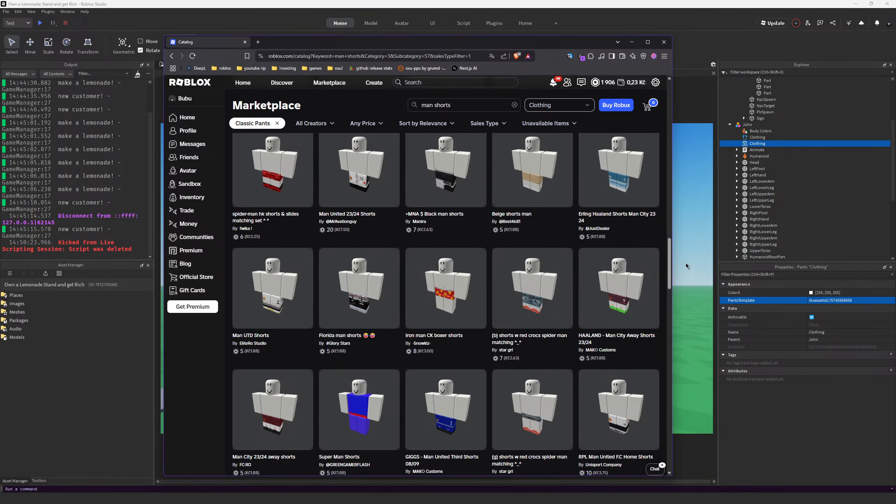
- Search the web for "restaurant tycoon npcs" in a new browser tab and open the Restaurant Tycoon 2 Wiki's Customers page
click(259, 44)
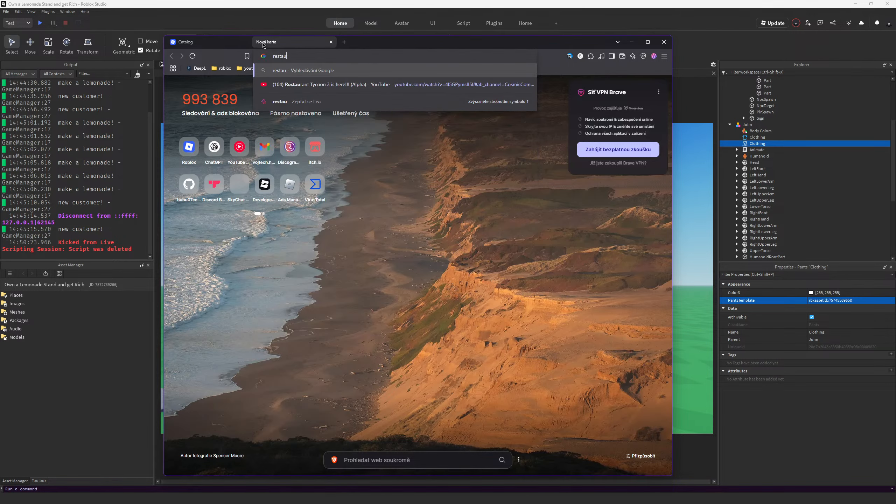
text(restaus)
key(BackSpace)
text(rant tyco)
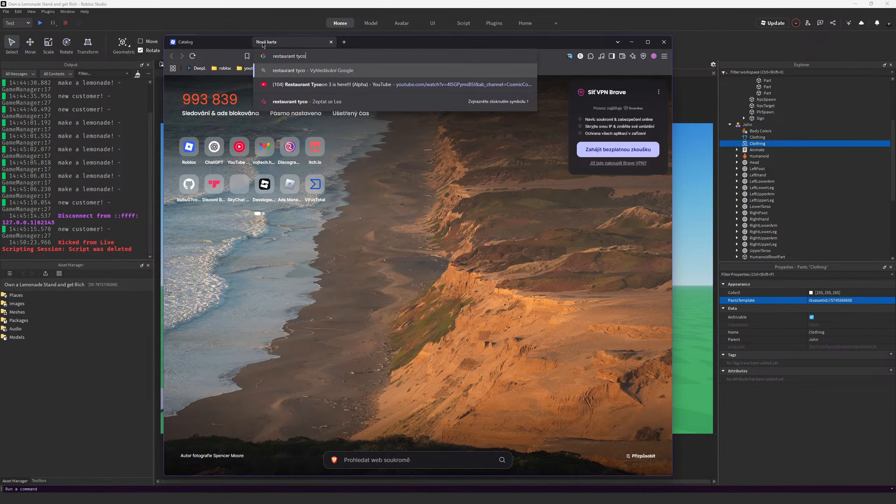
text(on npcs)
key(Return)
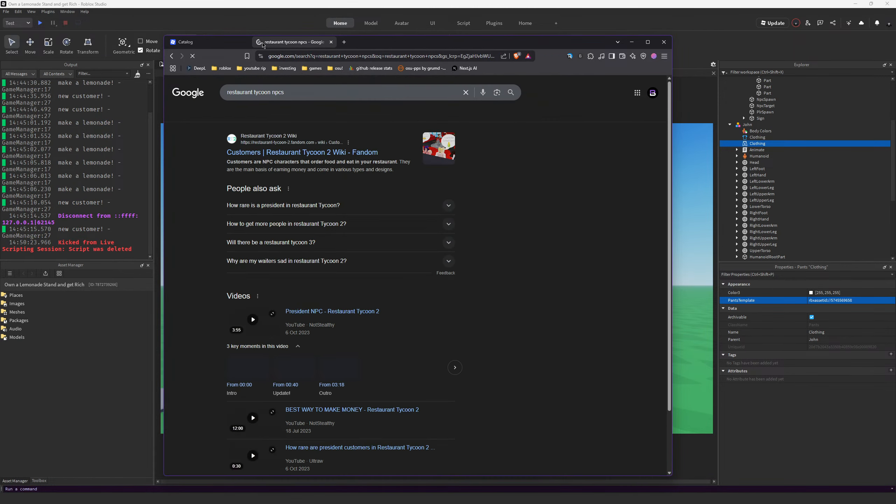
click(287, 153)
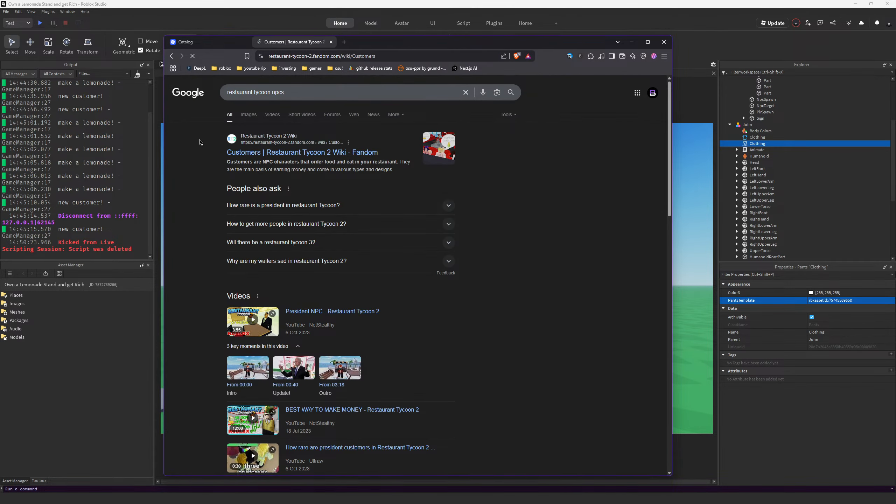
- Look through the customer types on the wiki page and view the Kid Customer picture enlarged
scroll(552, 203, down, 3)
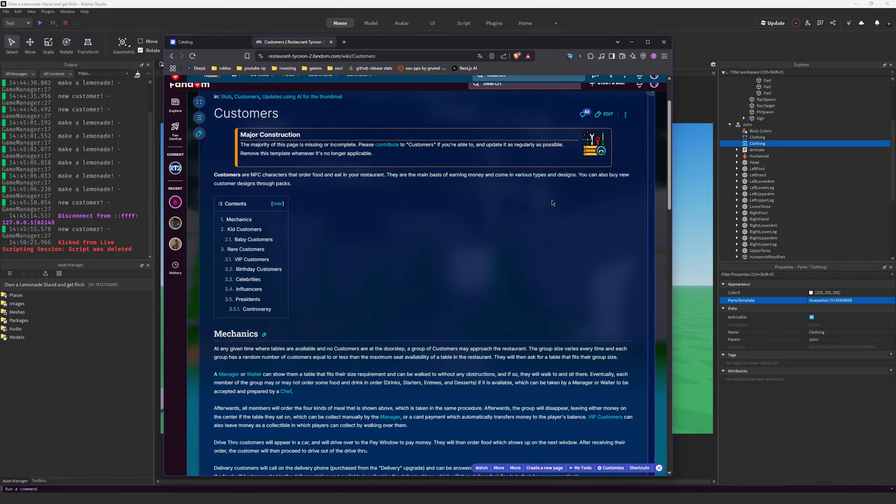
scroll(553, 203, down, 10)
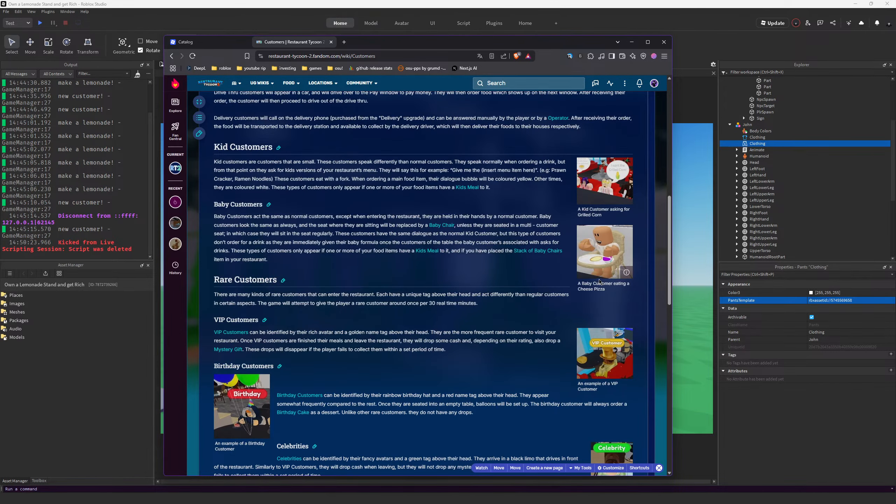
scroll(447, 261, down, 7)
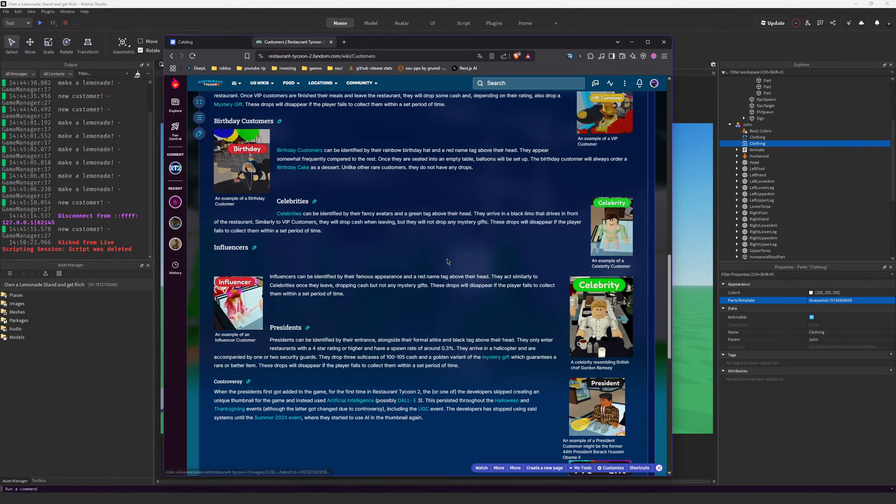
scroll(591, 313, up, 7)
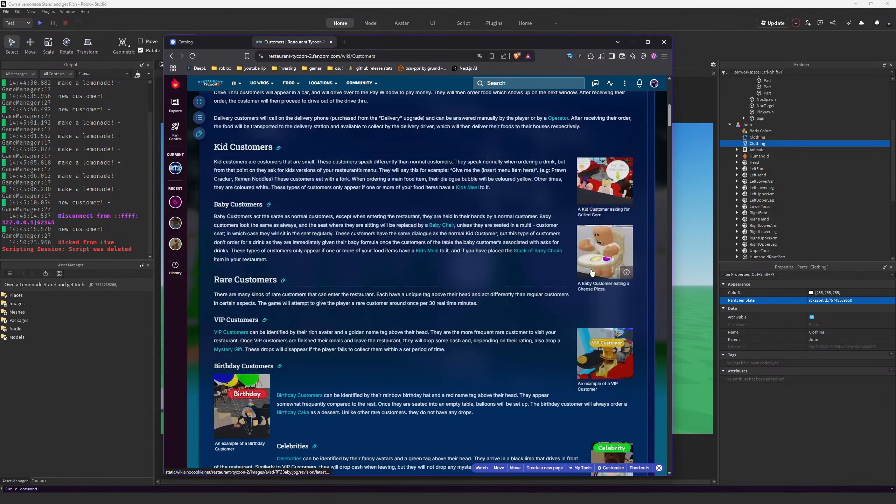
click(607, 184)
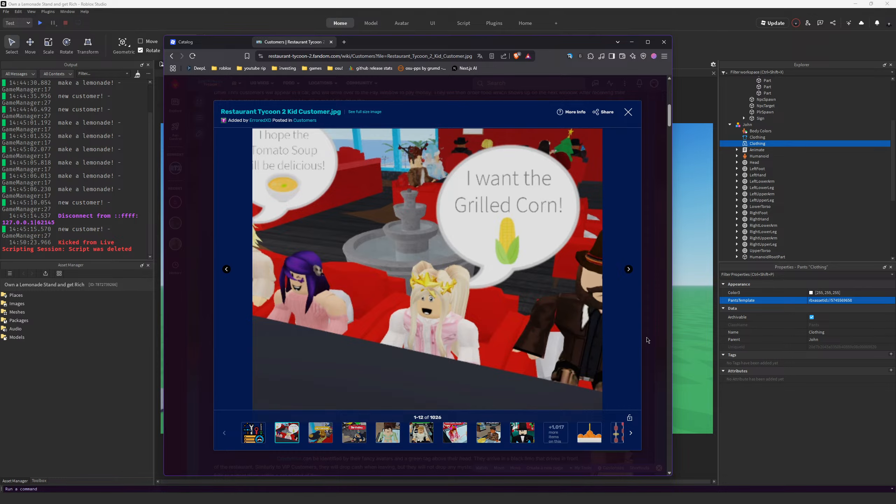
key(Escape)
- Examine the remaining customer pictures and the comment screenshots on the wiki page for NPC outfit ideas
scroll(580, 328, down, 6)
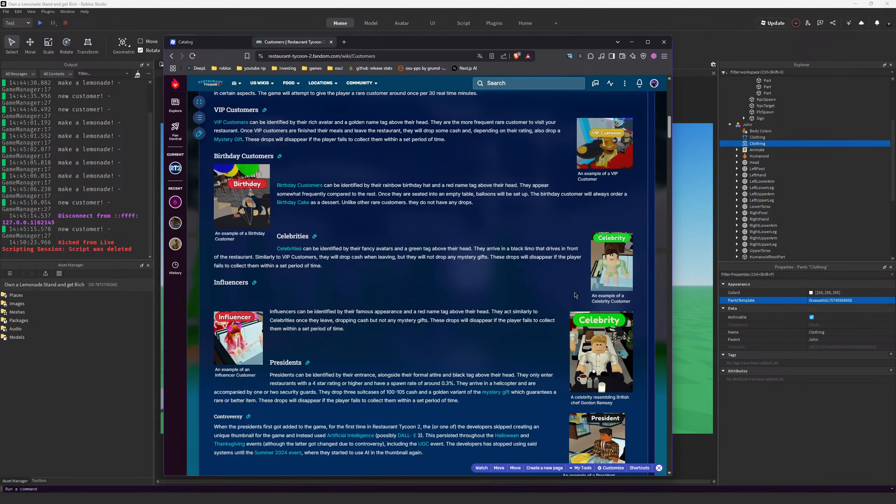
scroll(576, 296, down, 12)
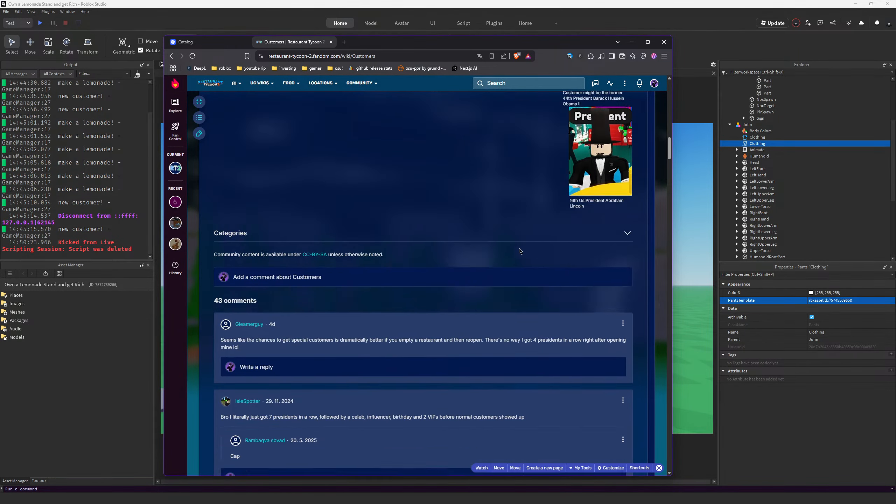
scroll(521, 251, down, 6)
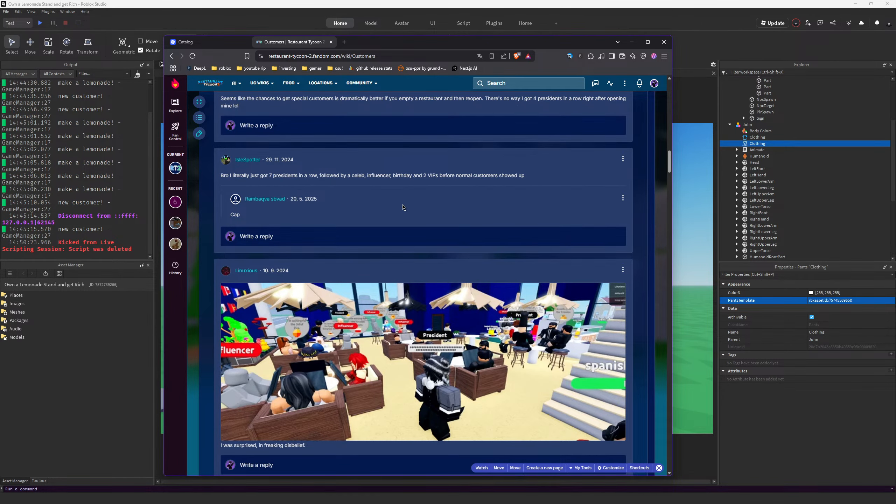
scroll(252, 239, down, 4)
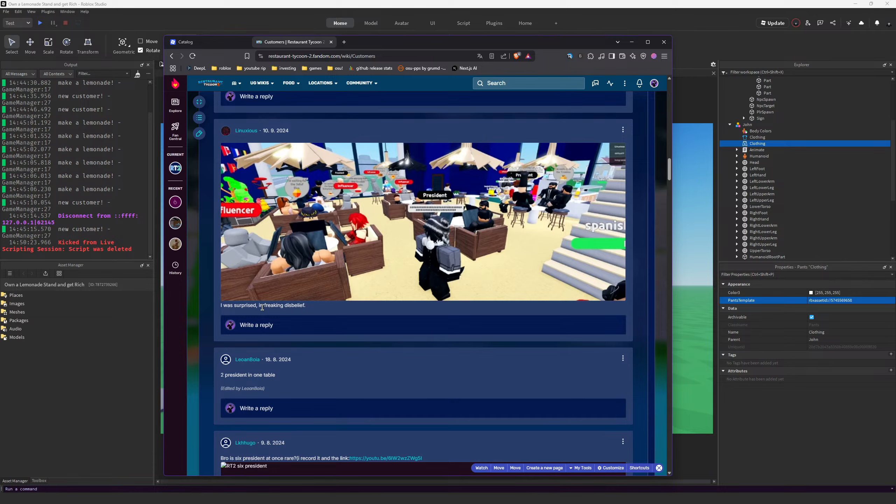
scroll(314, 330, up, 2)
scroll(315, 330, up, 20)
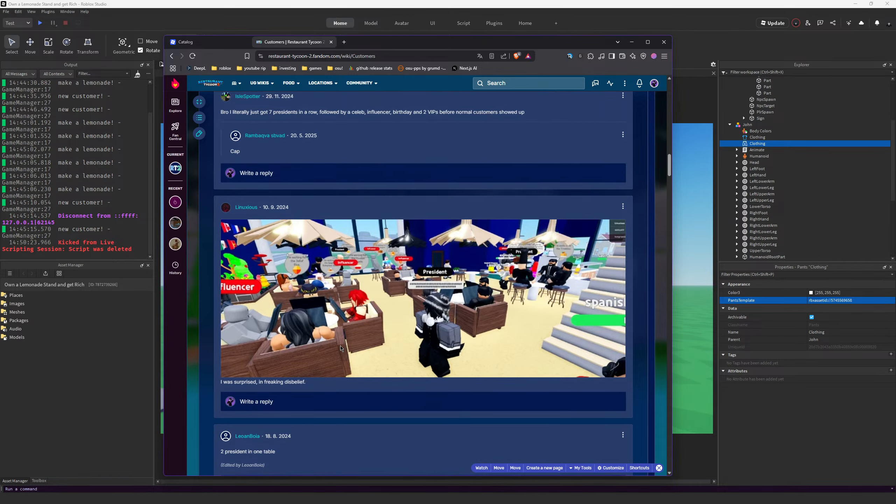
scroll(301, 280, up, 12)
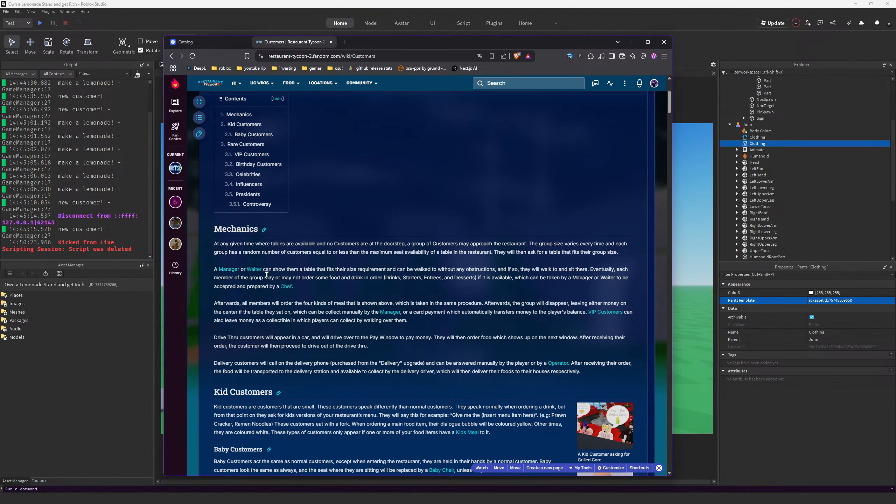
scroll(268, 275, up, 5)
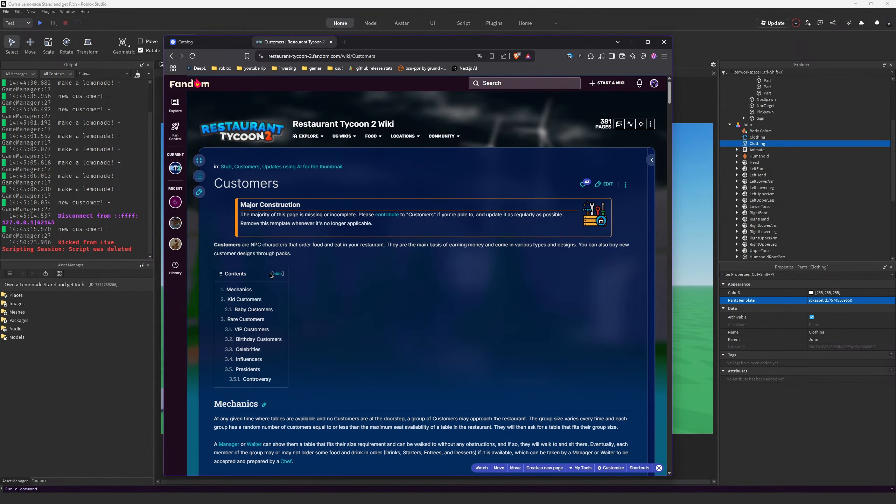
- Switch to Roblox Studio and inspect John's current outfit
click(632, 42)
key(f)
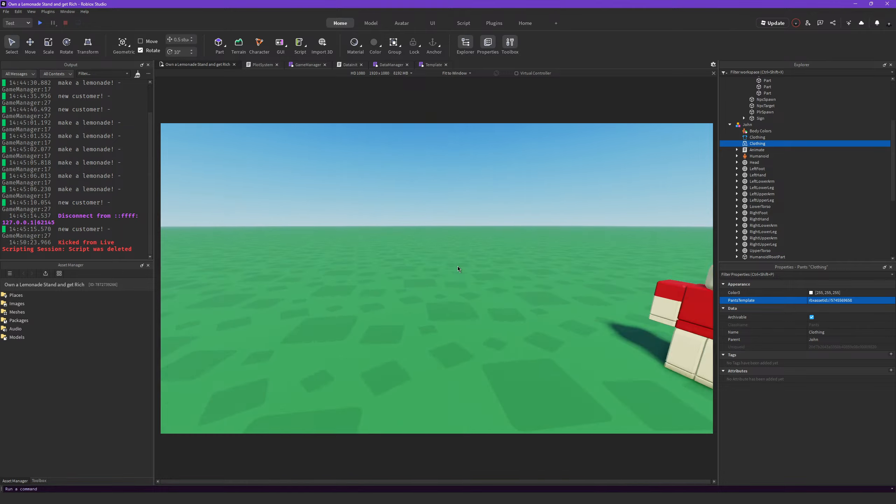
right_drag(541, 211, 518, 212)
- Return to the Marketplace in the browser, look through the man shorts results and pick the "beams shorts csm (chainsaw man)" item
key(alt+Tab)
click(228, 41)
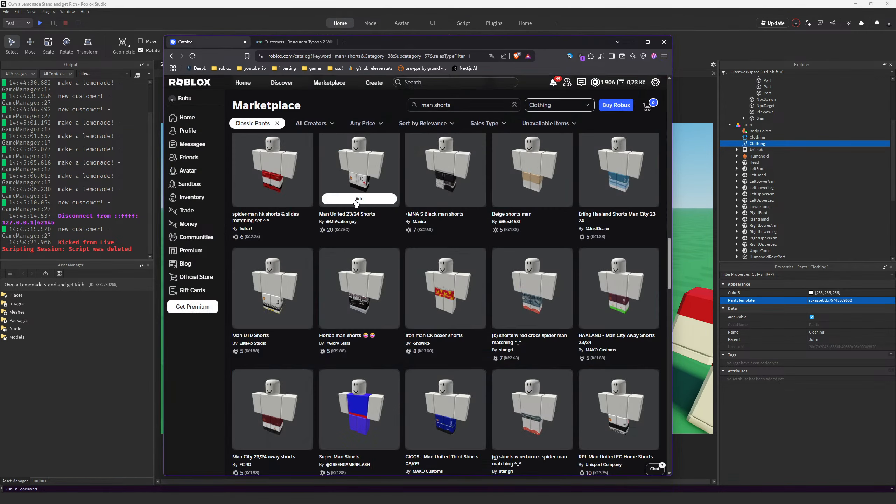
scroll(388, 353, down, 3)
scroll(392, 392, up, 1)
scroll(338, 280, down, 3)
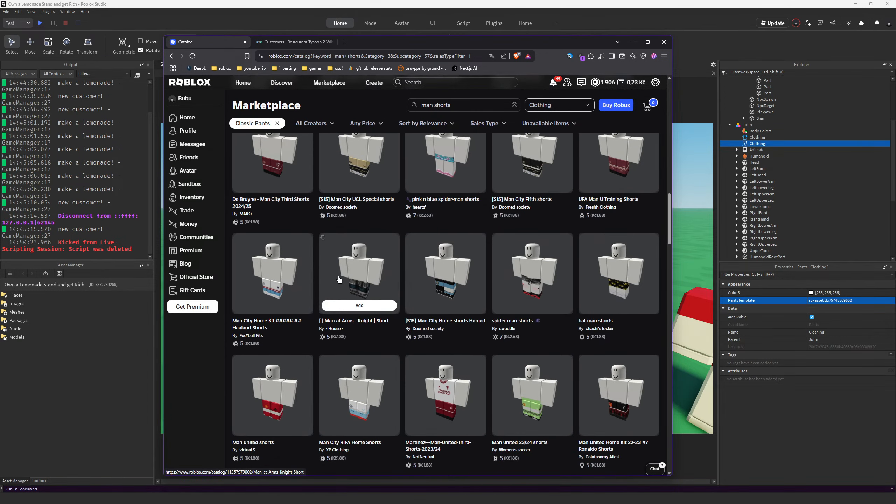
scroll(360, 267, up, 2)
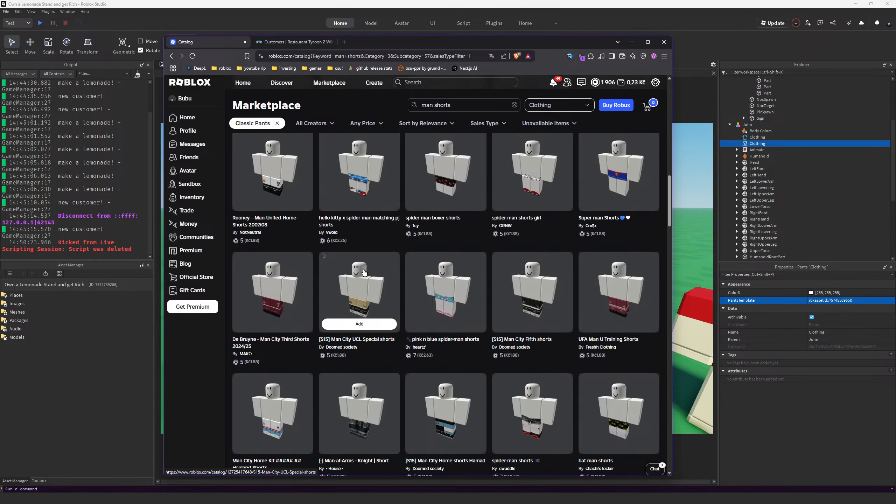
scroll(437, 240, up, 3)
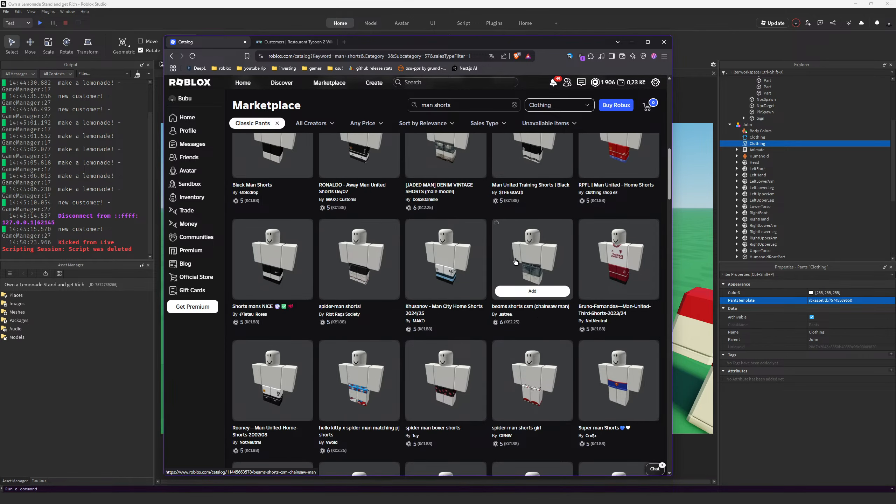
- In Roblox Studio, set the PantsTemplate of John's pants to the beams shorts asset and check the denim shorts on the model
click(818, 307)
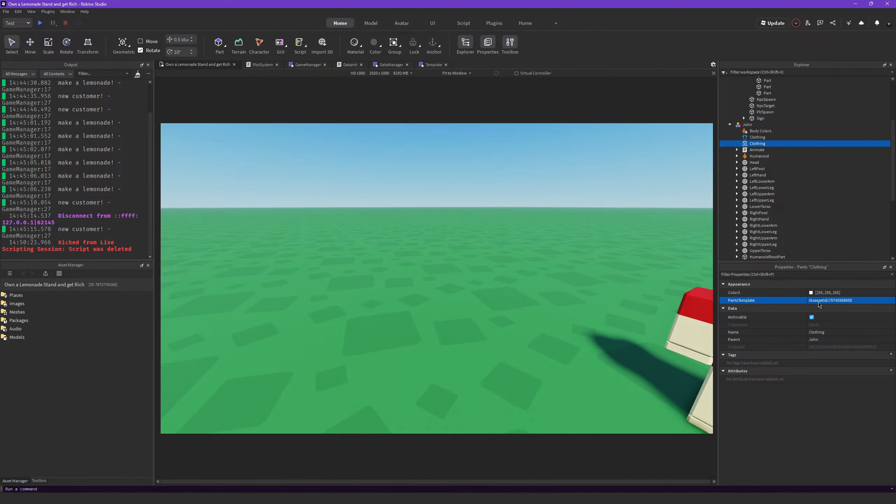
scroll(564, 246, down, 2)
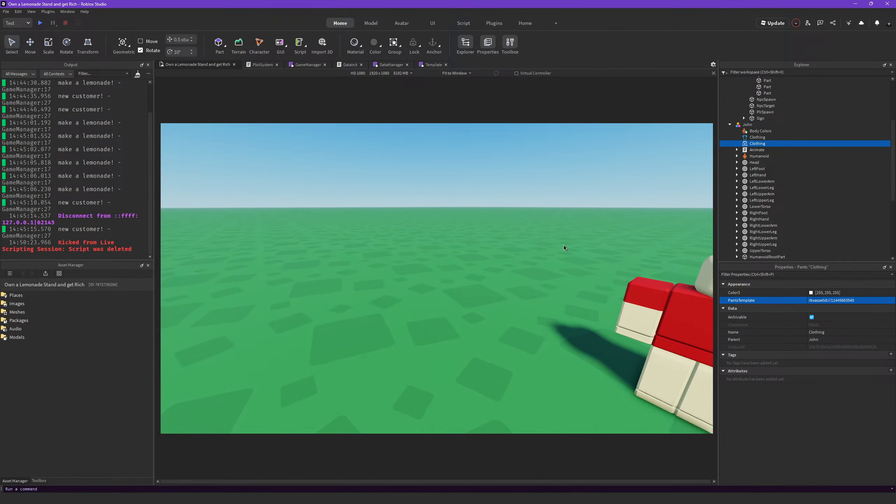
right_drag(564, 245, 563, 246)
key(d)
key(w)
click(881, 450)
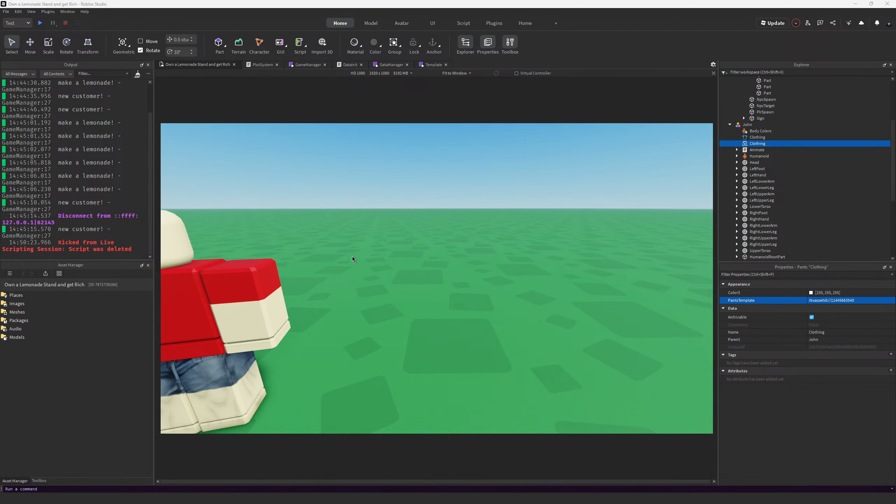
- Search the browser's Marketplace for "man pants" and copy the link of the "Lather black pants w shoes black - man" item
key(alt+Tab)
scroll(443, 267, up, 5)
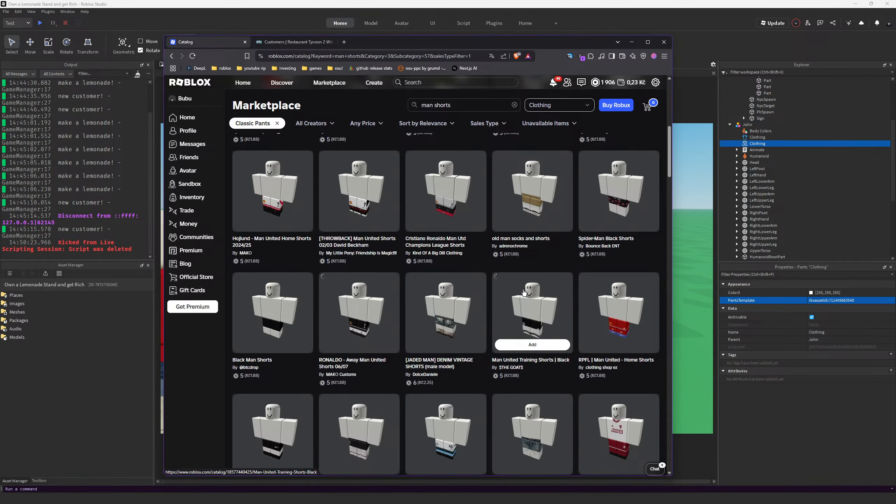
scroll(392, 280, up, 4)
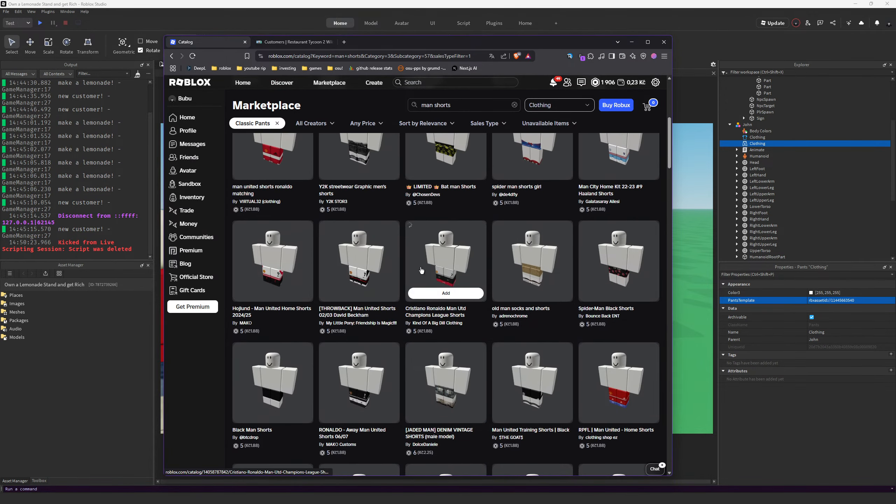
scroll(324, 357, up, 6)
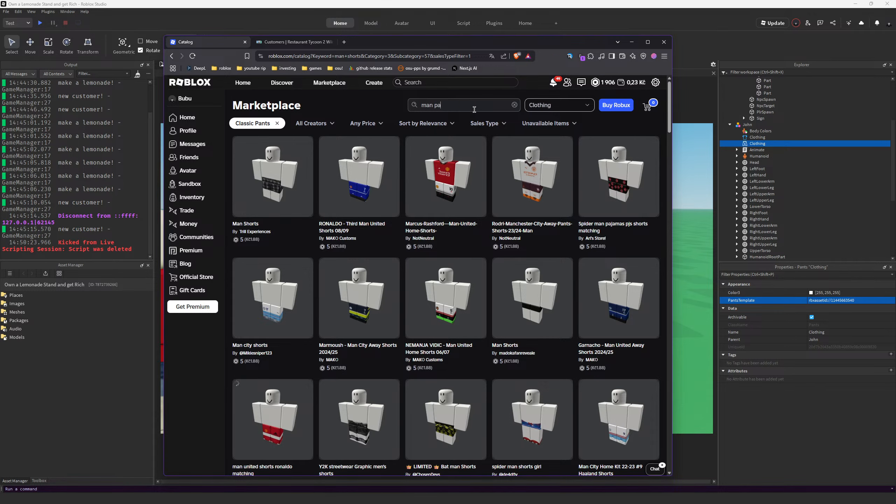
text(nts)
key(Return)
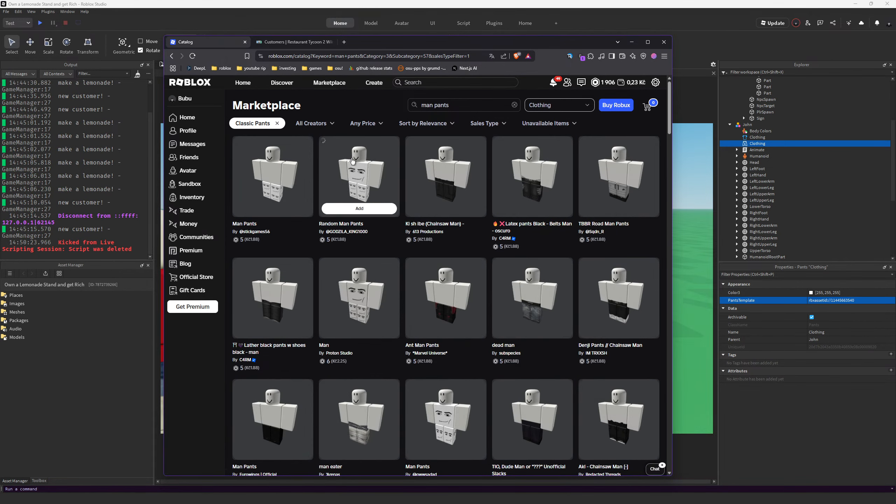
right_click(284, 289)
click(315, 249)
- In Roblox Studio, set the PantsTemplate of John's pants to the copied black pants asset and check them on the model
click(873, 303)
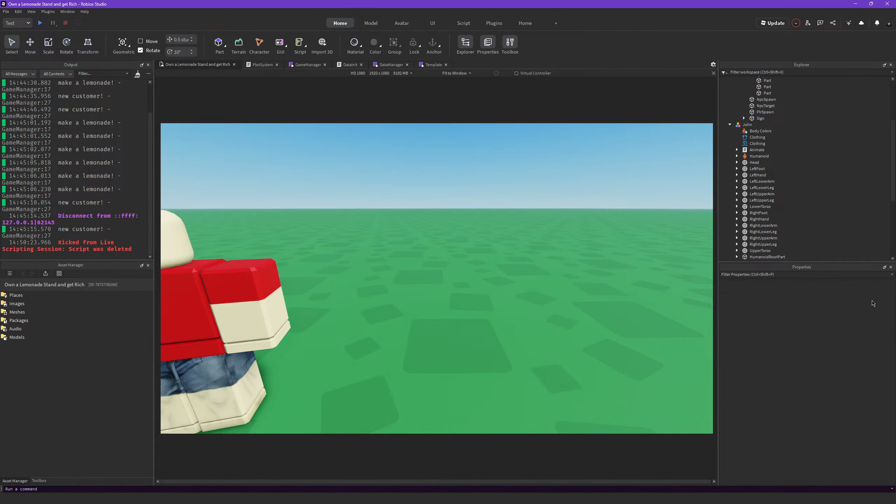
click(762, 144)
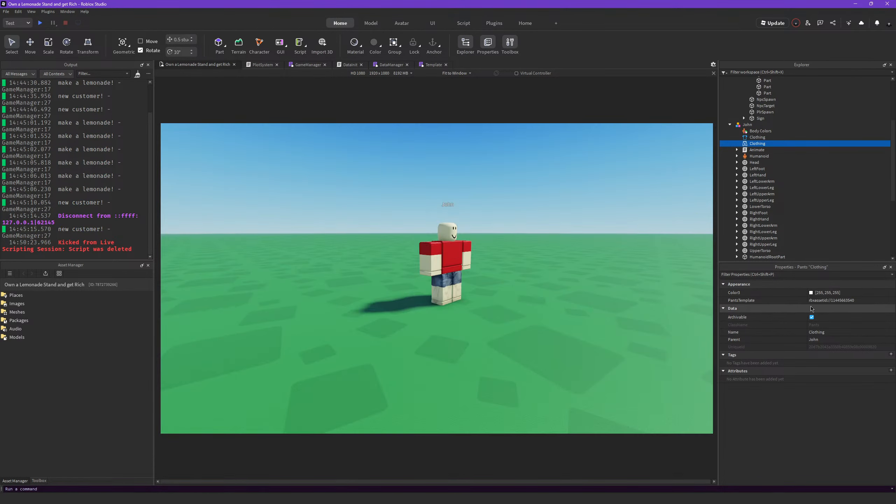
click(831, 301)
click(685, 303)
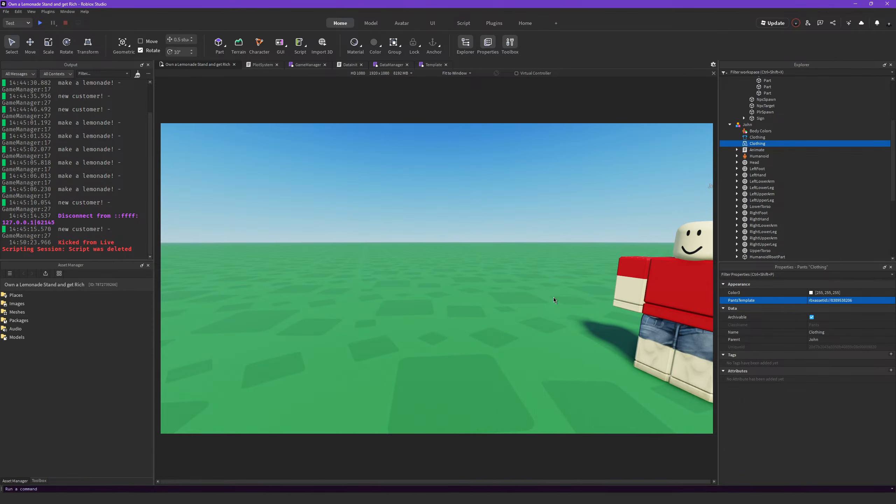
right_drag(553, 297, 553, 297)
key(s)
key(w)
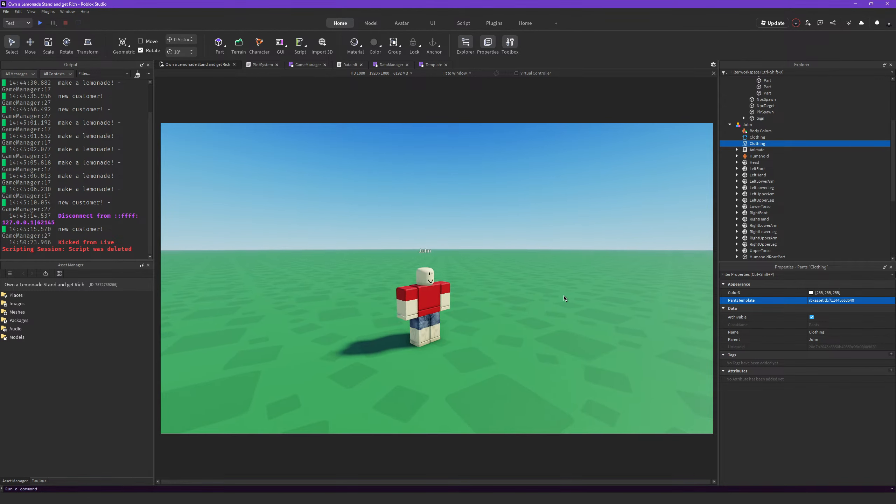
key(w)
right_drag(564, 296, 564, 296)
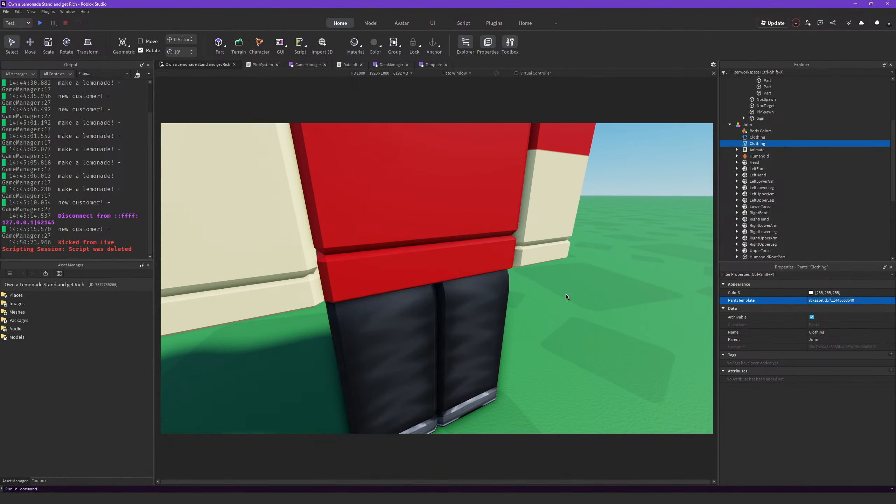
key(s)
right_drag(566, 294, 567, 293)
- Insert the "Brown Floof Hair" model from the Toolbox's hair results and parent it to the John model
click(567, 293)
drag(415, 288, 417, 290)
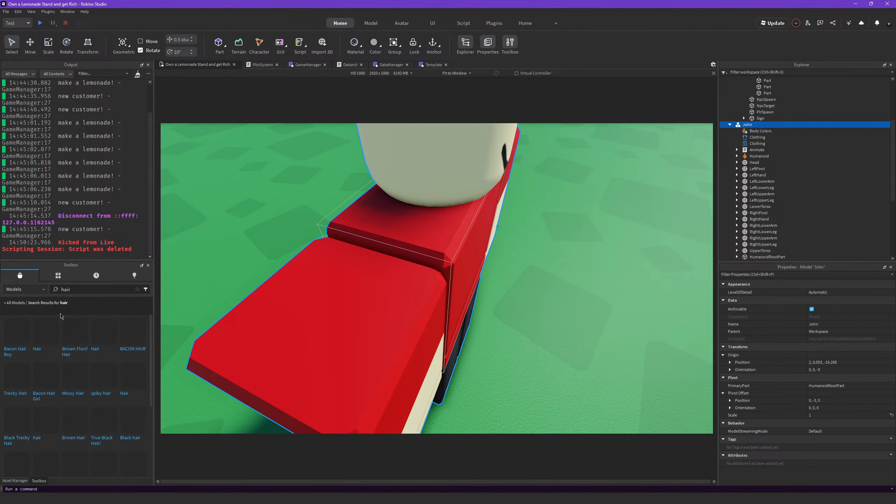
mouse_move(22, 359)
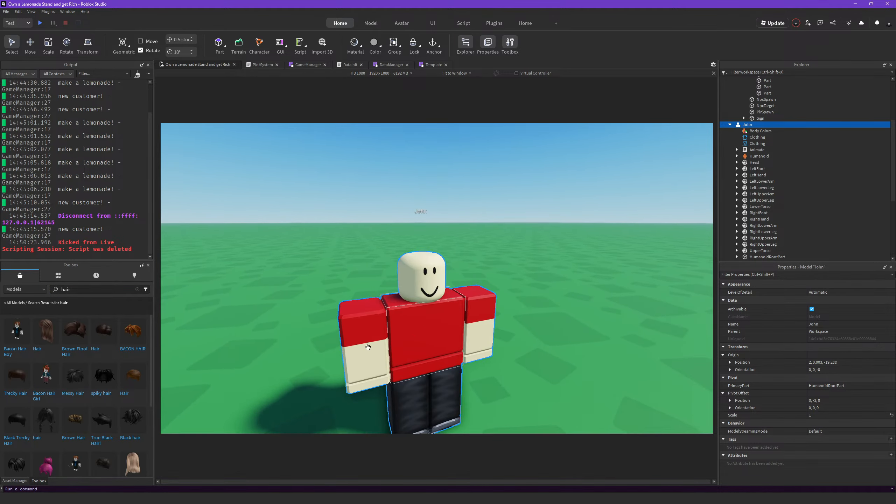
mouse_move(91, 350)
click(73, 335)
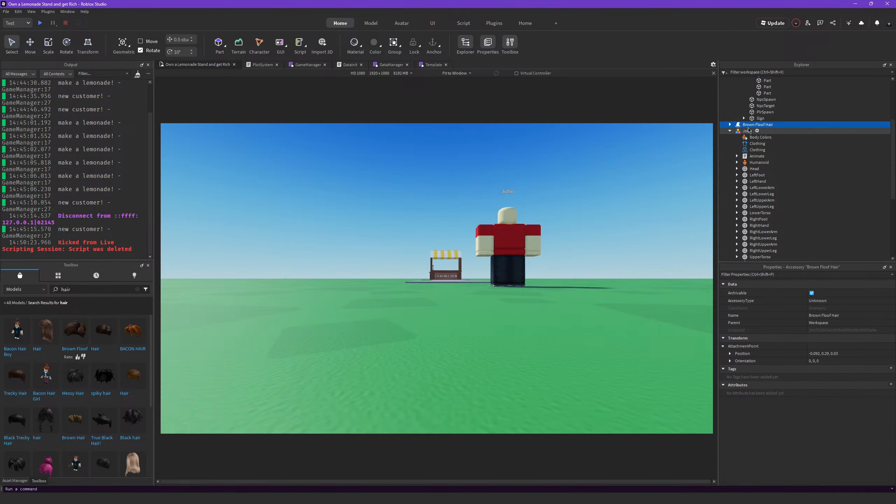
drag(749, 126, 758, 132)
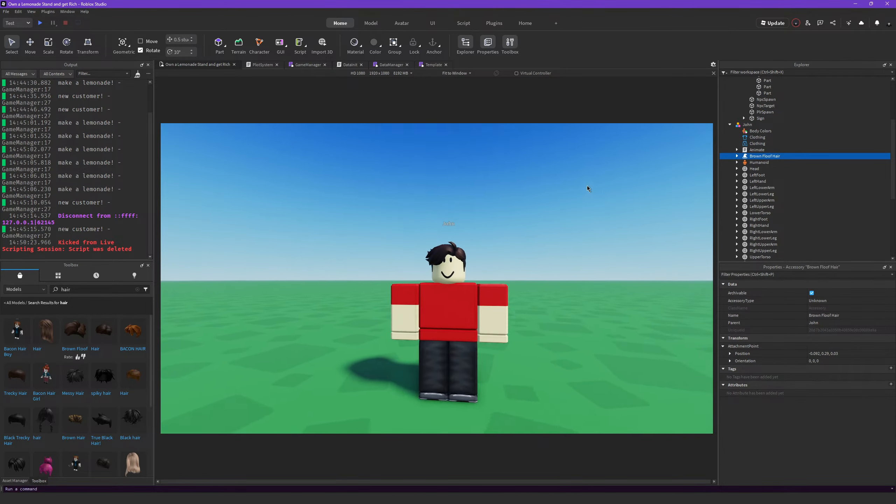
key(f)
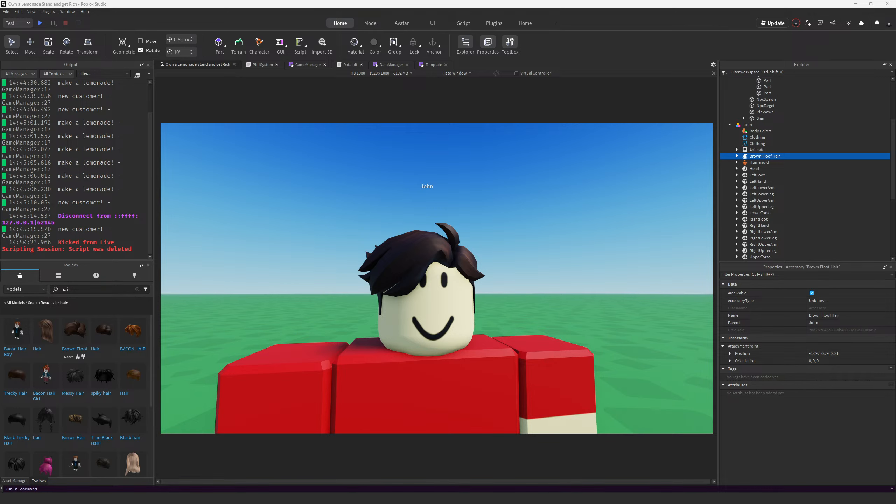
- Switch to the browser's Marketplace, change the category filter to Classic Faces and clear the "man pants" search term
key(alt+Tab)
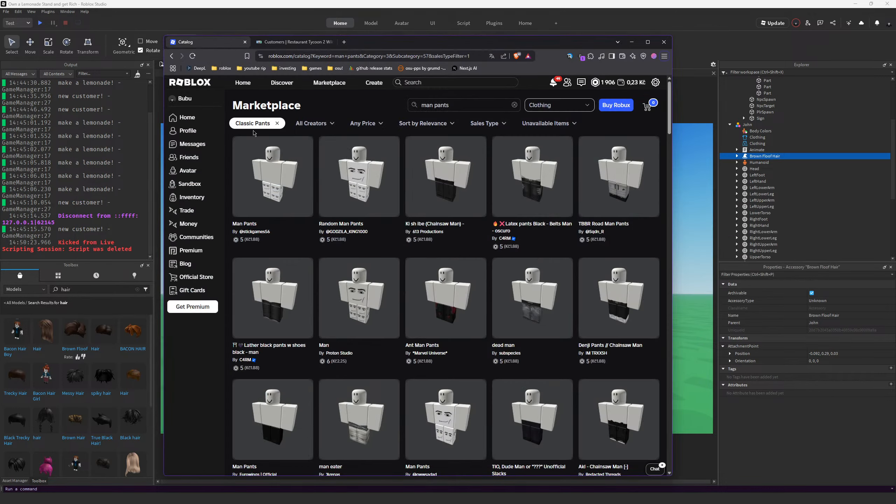
click(278, 124)
click(251, 124)
click(279, 240)
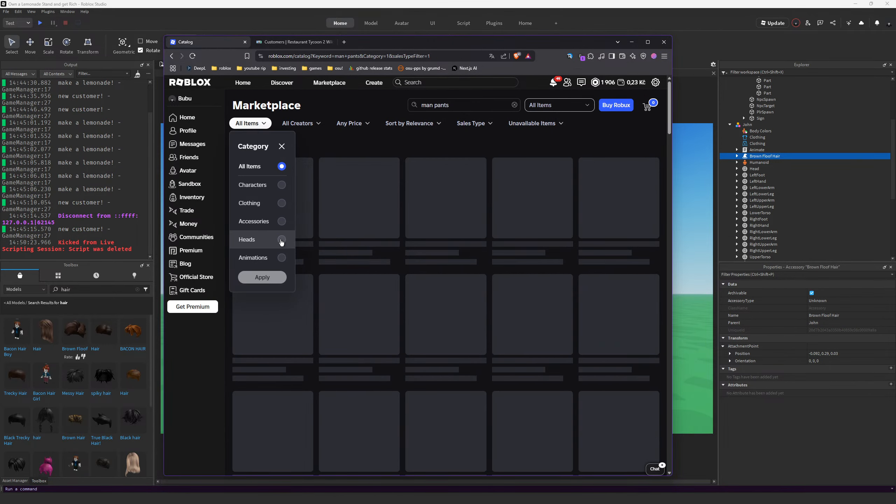
click(295, 330)
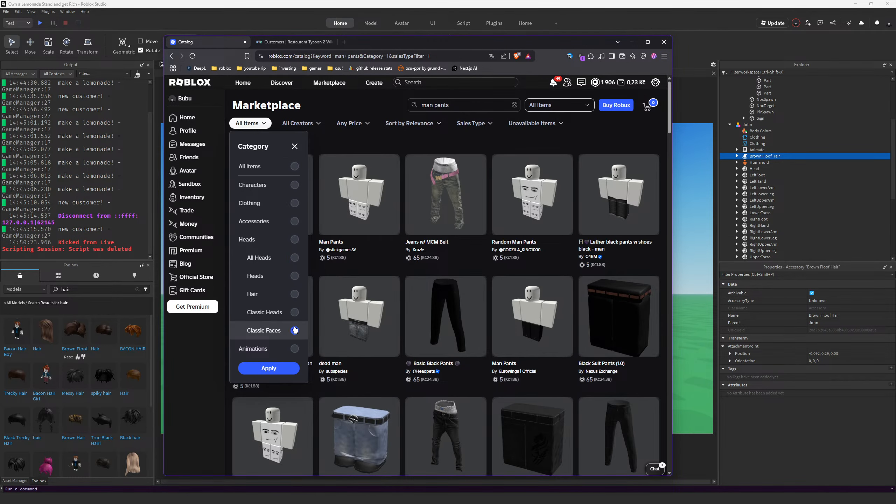
click(288, 371)
click(332, 42)
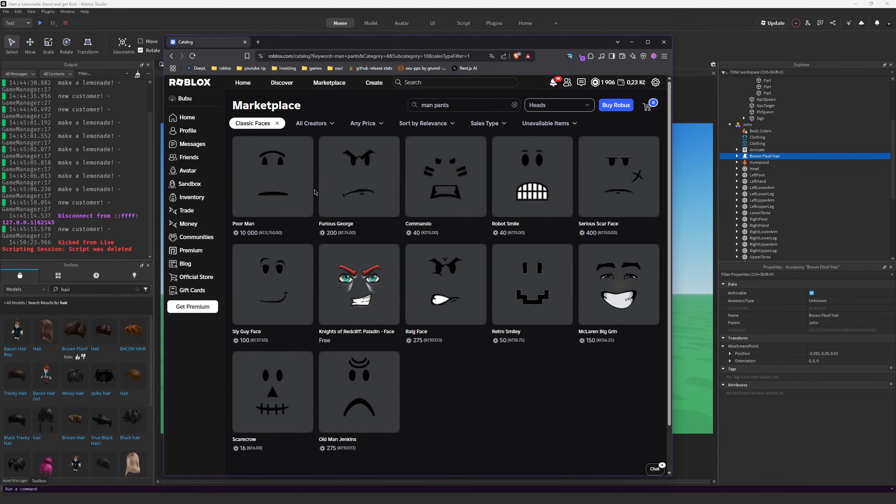
click(514, 105)
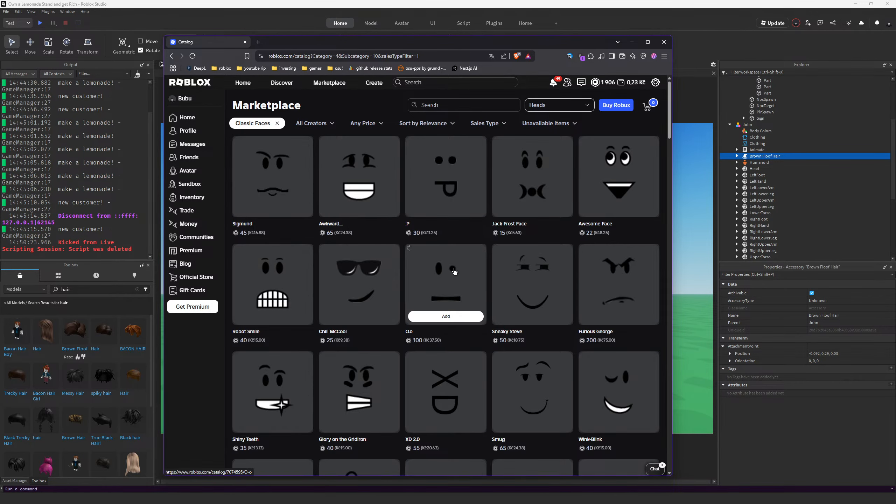
- Copy the asset ID of the "Chill McCool" face and return to Roblox Studio
right_click(360, 276)
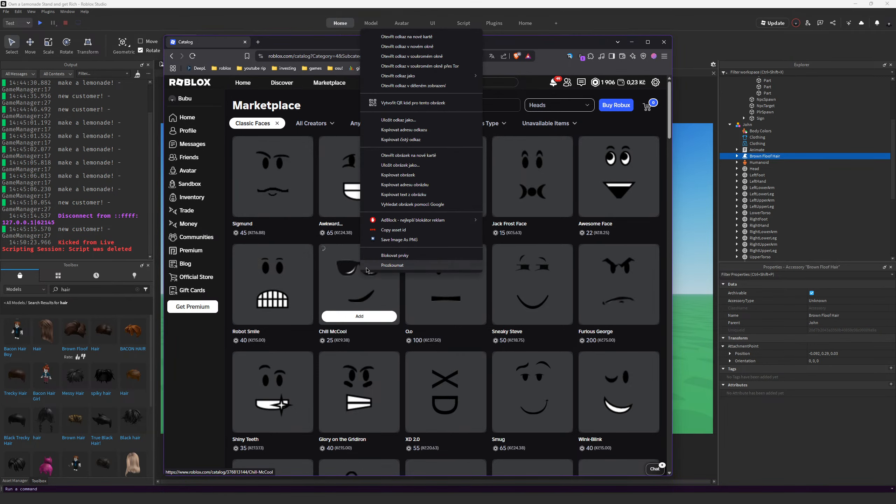
click(404, 230)
click(685, 318)
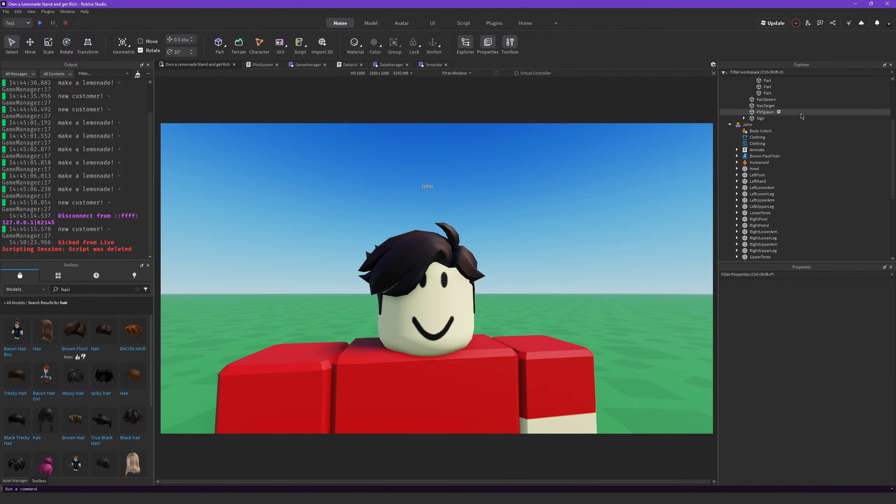
- Set the TextureContent of the face decal in John's head to the copied asset ID 376813144
click(737, 169)
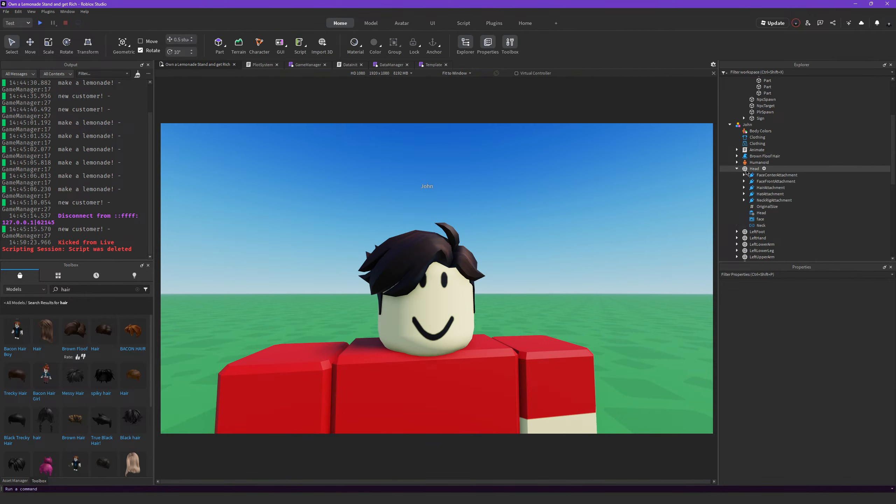
click(761, 220)
scroll(510, 310, up, 5)
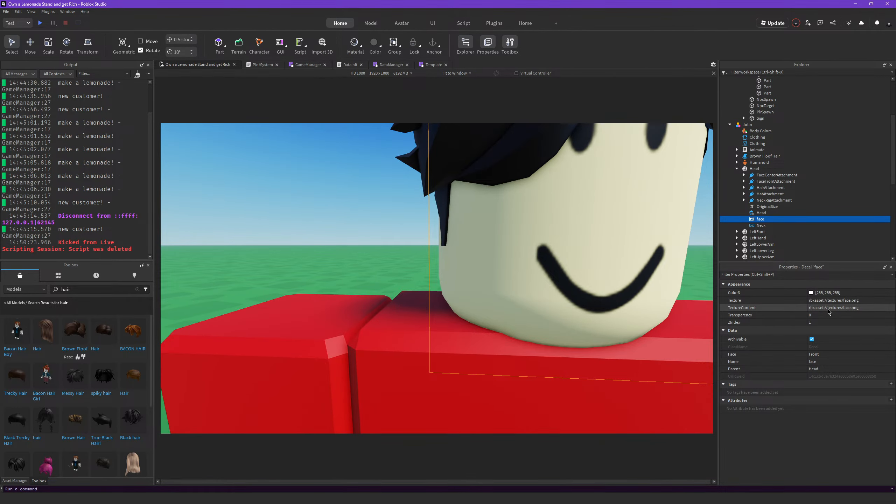
click(828, 308)
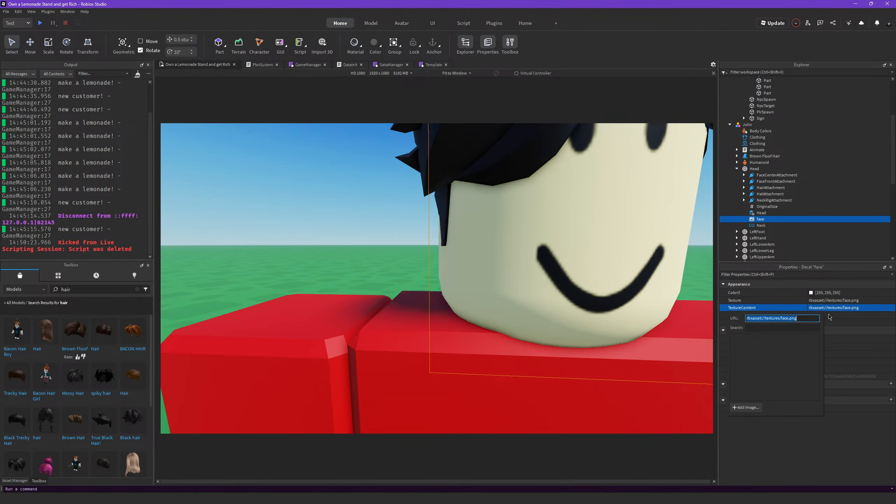
key(Return)
click(825, 309)
key(ctrl+v)
key(Return)
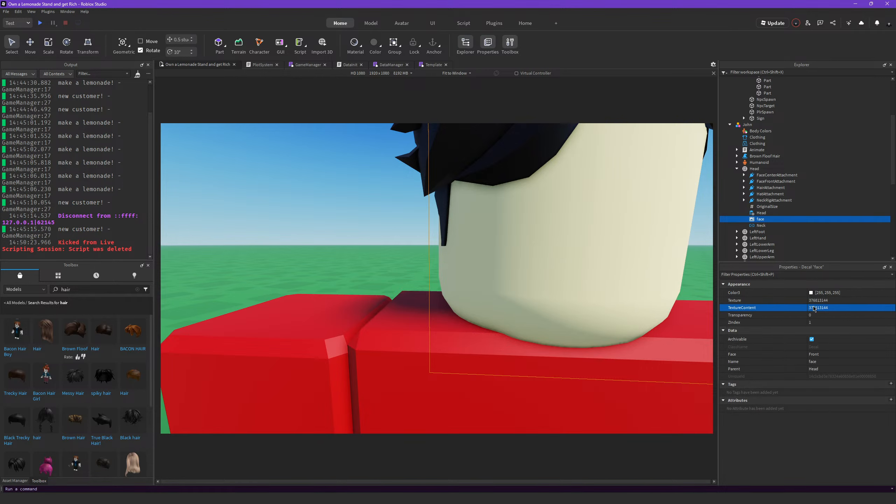
- Enter the copied Chill McCool asset ID as the face decal's Texture and check the face on the model
right_drag(689, 306, 696, 304)
scroll(695, 305, down, 2)
click(850, 301)
key(ctrl+v)
key(Return)
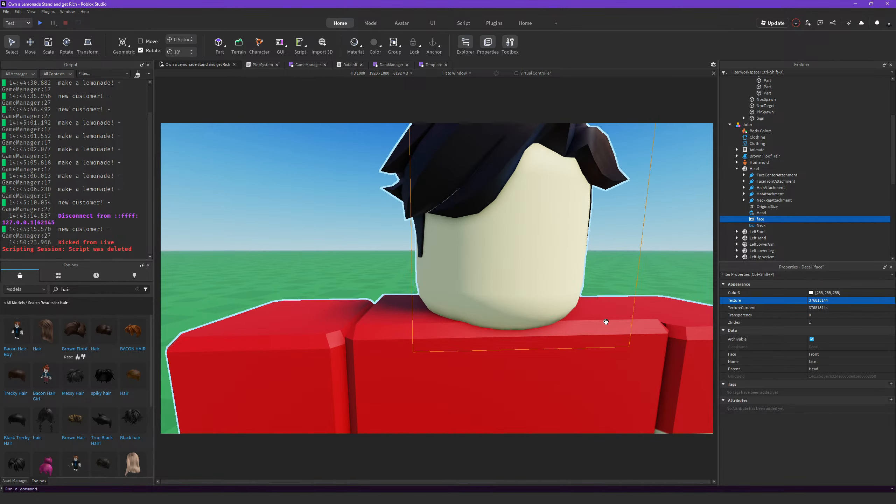
scroll(604, 321, down, 10)
click(597, 314)
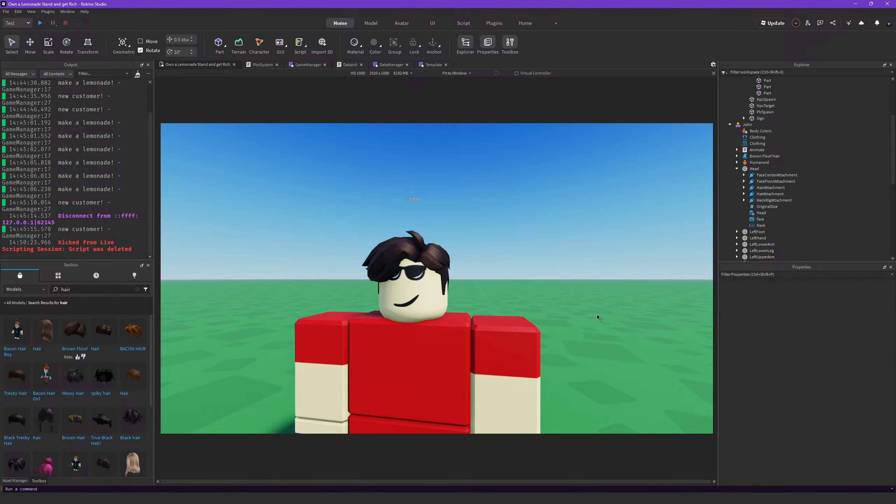
scroll(597, 314, down, 2)
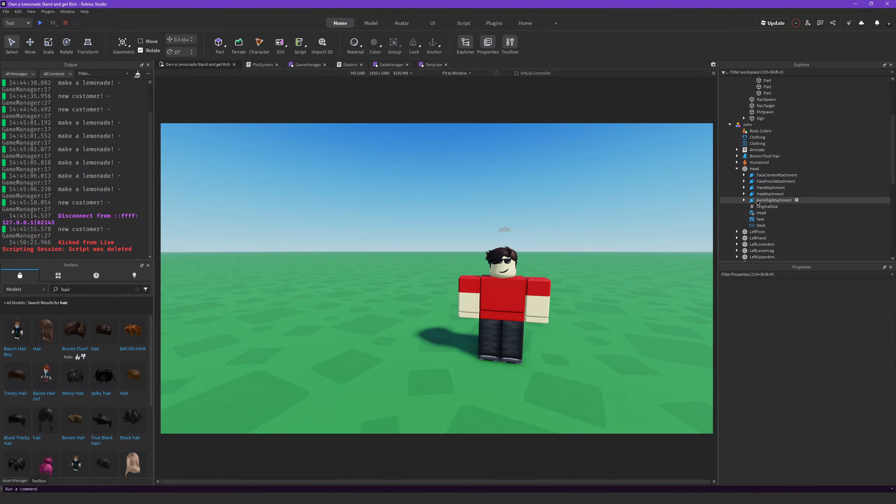
- Insert a Decal directly into the Workspace and set its TextureContent to "aaa"
scroll(761, 149, up, 5)
click(760, 79)
click(297, 180)
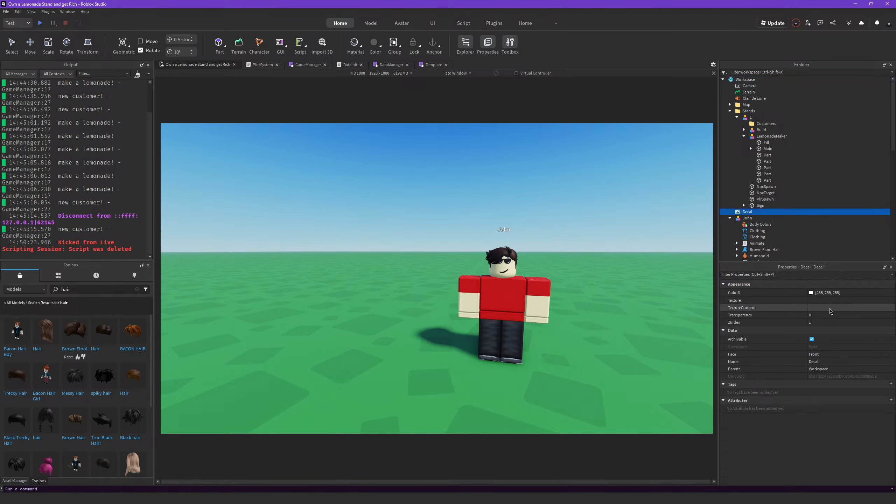
click(837, 308)
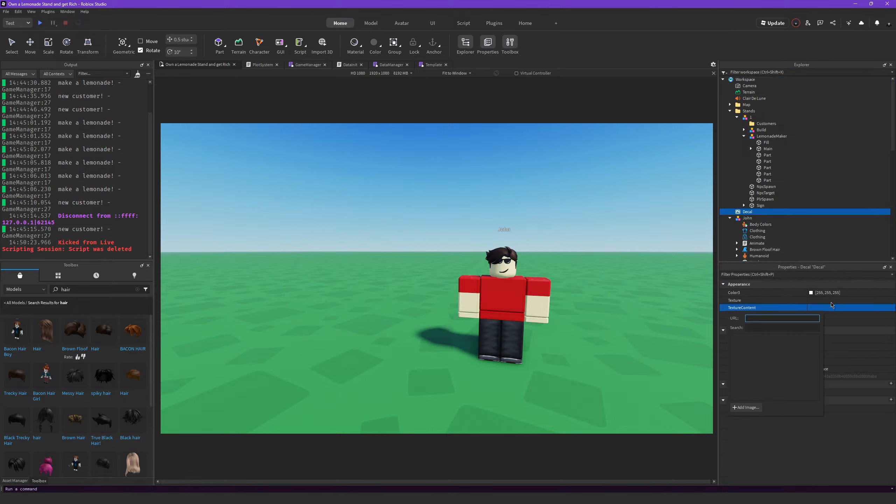
key(Return)
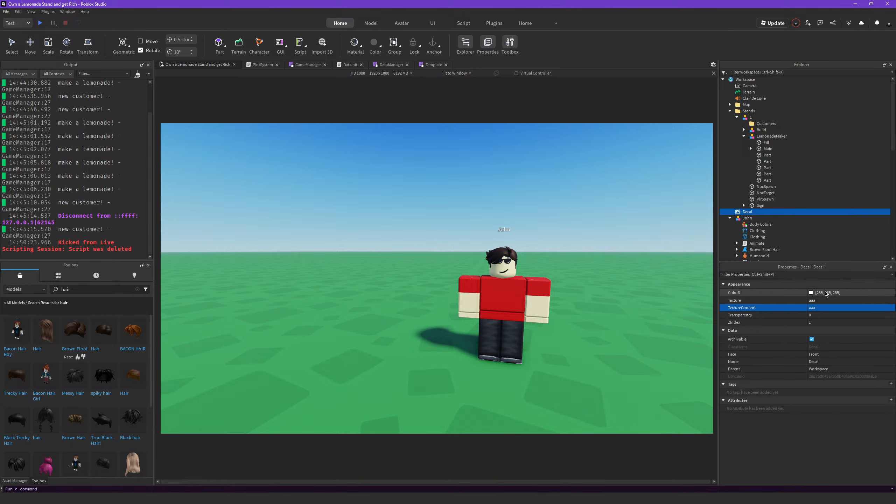
- Try other TextureContent values on the Workspace decal, including an asset link with "aa" appended, and delete the decal
key(Return)
right_drag(549, 275, 546, 275)
click(864, 307)
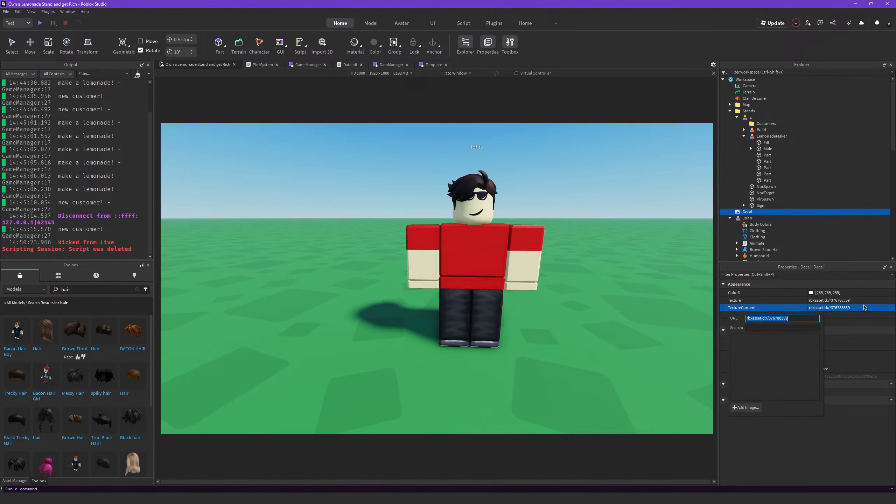
text(aa)
key(Return)
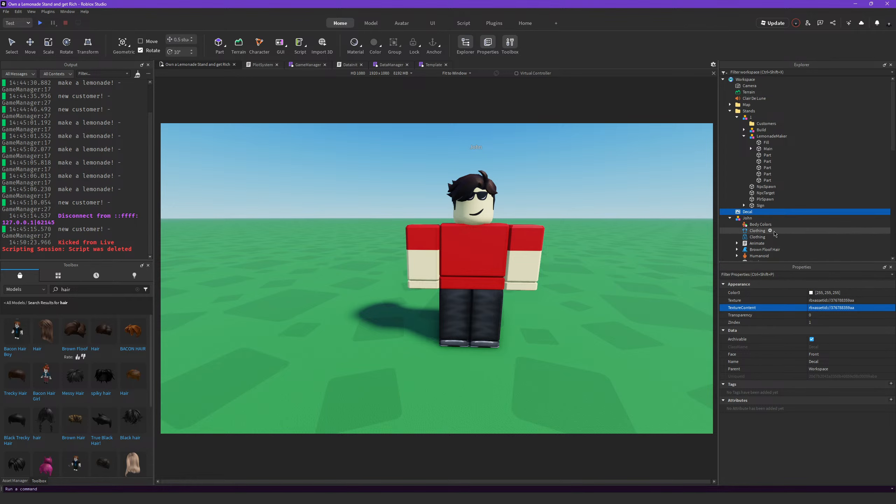
key(Delete)
- Look over the John model, switch back to the browser's Marketplace and change the category filter from Classic Faces to Classic Shirts
click(756, 213)
key(f)
scroll(358, 247, down, 5)
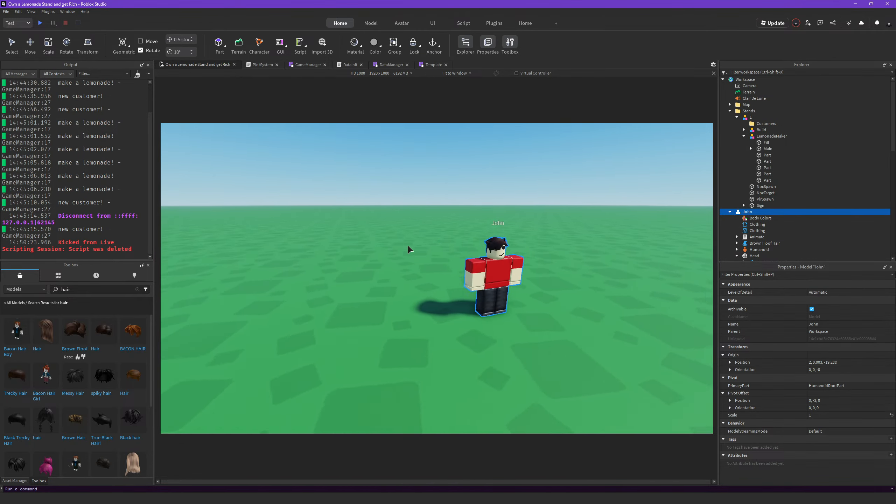
right_drag(407, 245, 349, 236)
scroll(488, 258, up, 5)
key(alt+Tab)
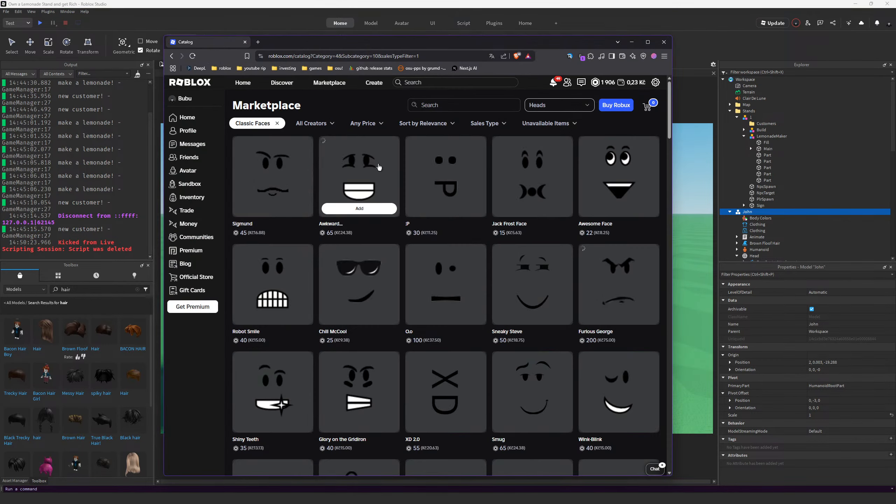
click(277, 123)
click(250, 123)
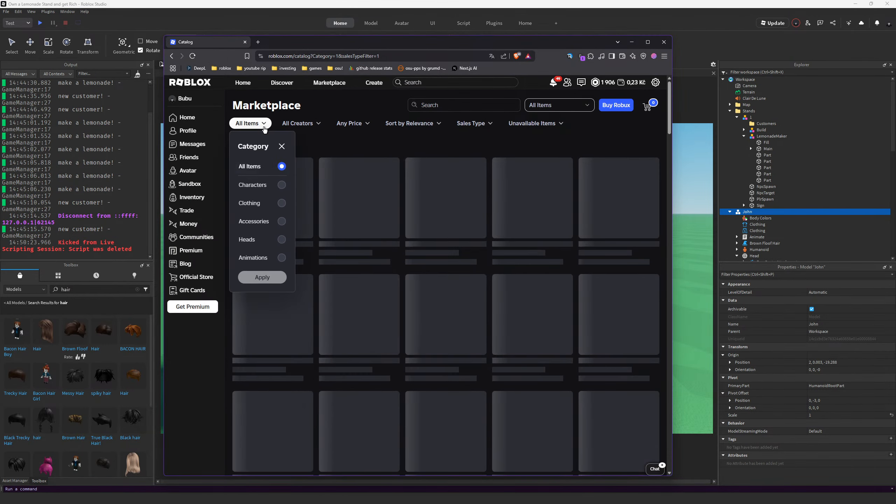
click(270, 203)
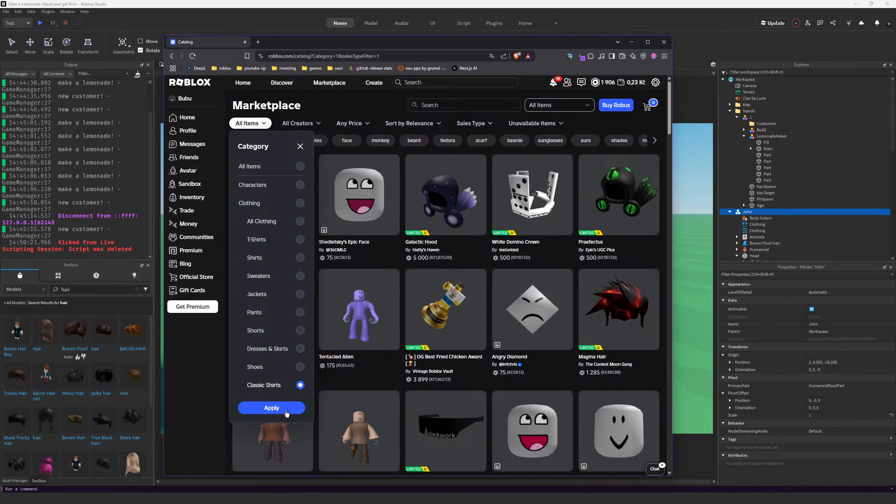
click(286, 410)
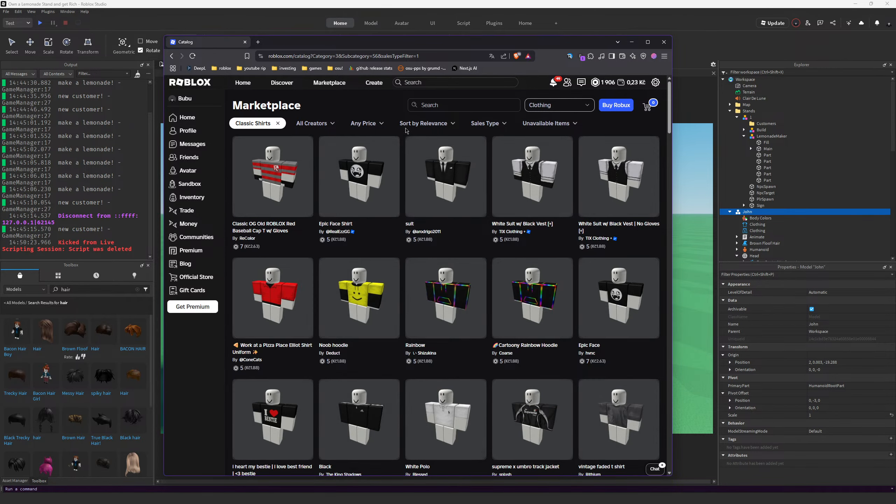
- Search the Marketplace's classic shirts for "classic"
click(431, 110)
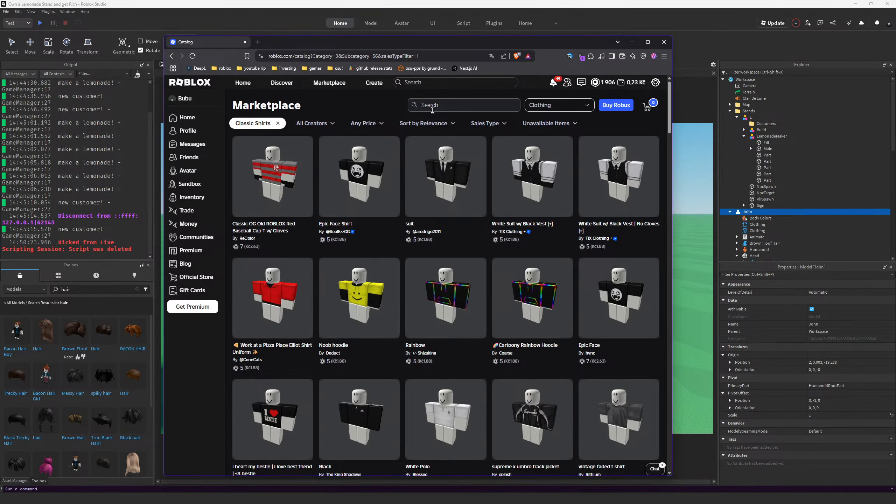
text(clas)
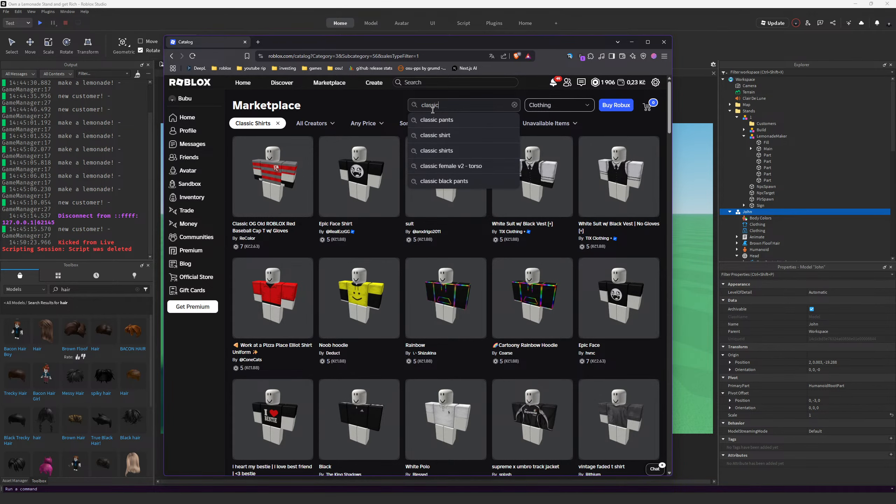
text(sic)
key(Return)
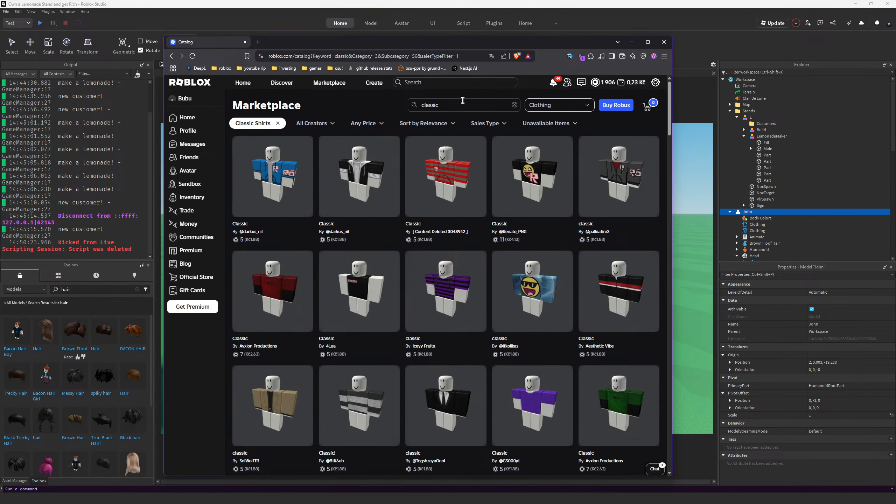
- Search the classic shirts for "summer", copy the asset ID of the blue floral shirt priced at 11 Robux and return to Roblox Studio
drag(462, 100, 177, 73)
text(summer)
key(Return)
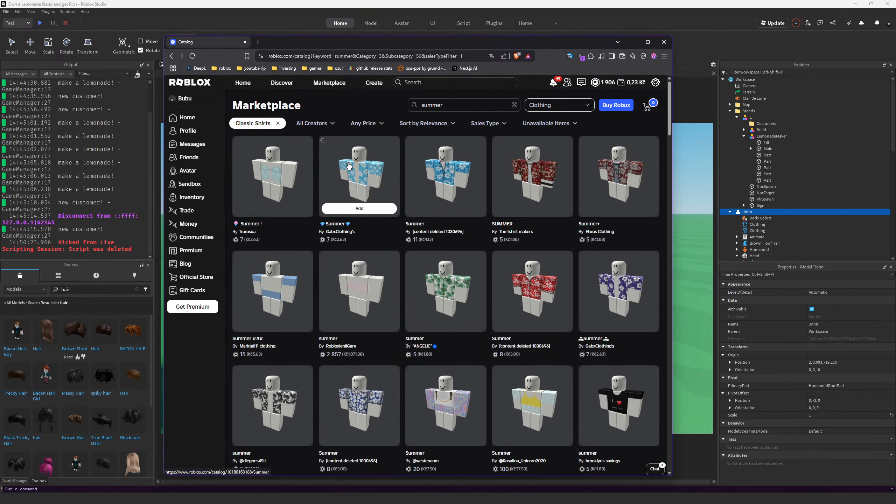
right_click(418, 172)
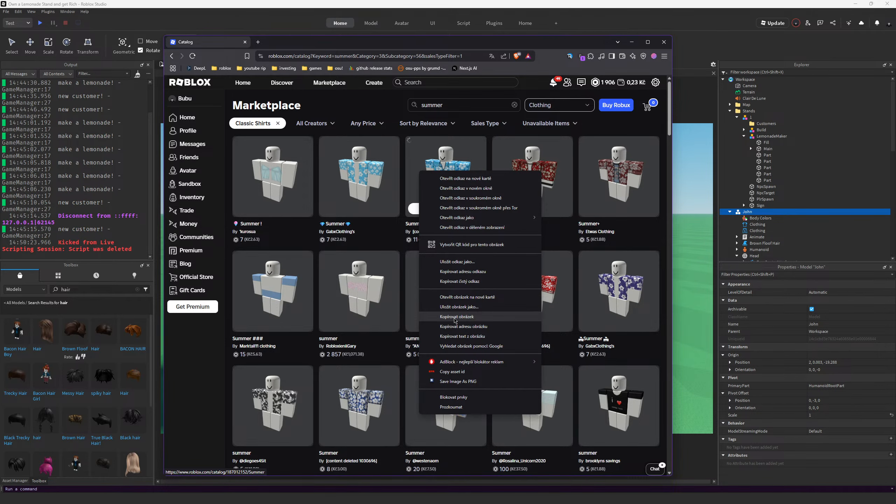
click(452, 371)
click(679, 364)
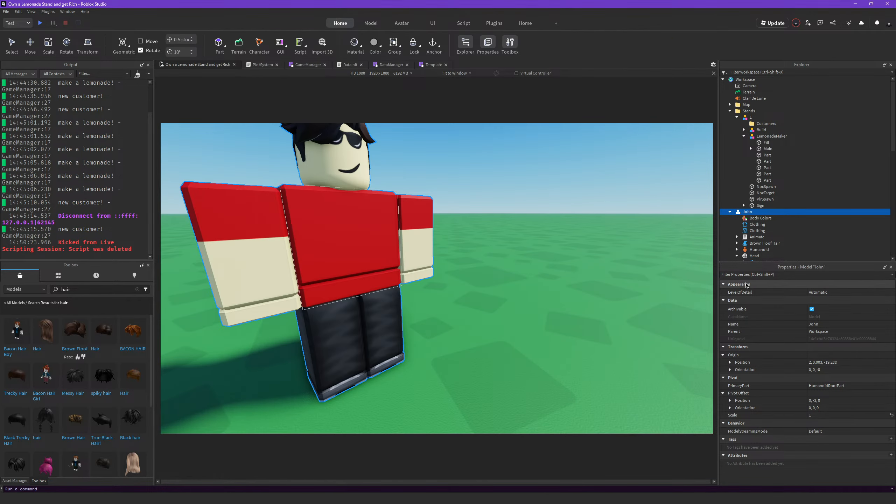
- Set the ShirtTemplate of John's shirt to the copied blue floral shirt asset ID and check the look on the model
click(753, 225)
click(819, 302)
key(ctrl+v)
key(Return)
right_drag(587, 248, 585, 247)
scroll(585, 246, up, 3)
scroll(585, 247, down, 5)
- Try the neutral grey Color3 [199, 199, 199] on John's floral shirt and inspect the character
click(812, 293)
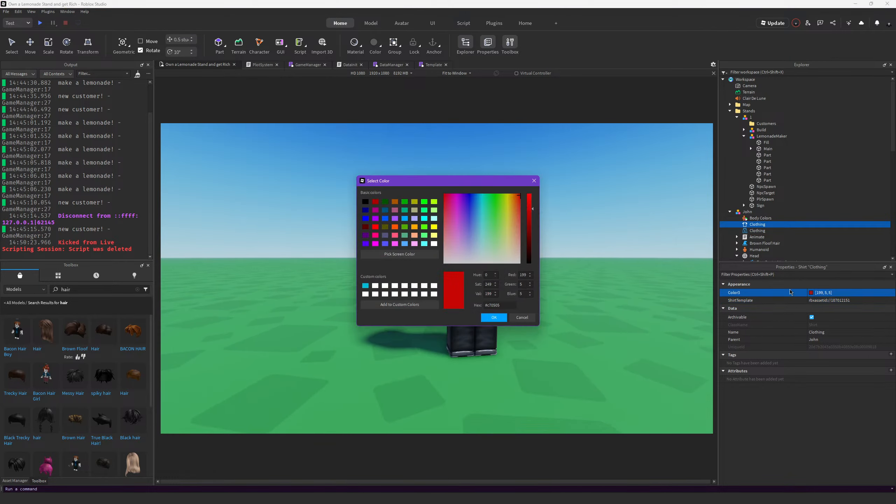
drag(508, 243, 529, 308)
click(499, 318)
scroll(569, 317, up, 4)
right_drag(568, 317, 568, 316)
scroll(569, 317, down, 4)
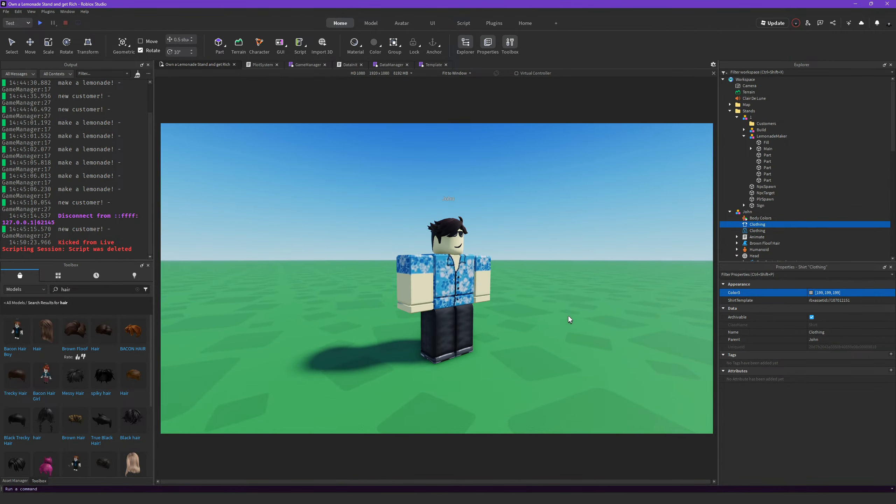
scroll(569, 317, up, 3)
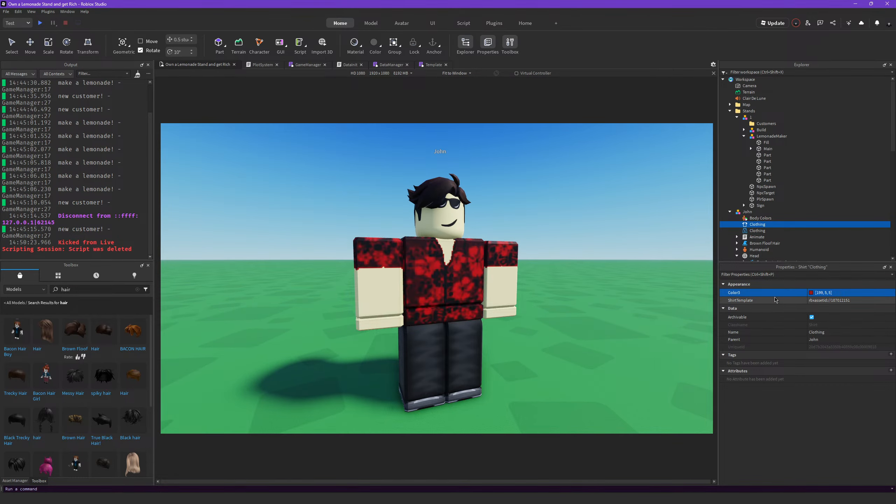
- Switch to the browser's Marketplace, look through the remaining "summer" classic shirts and clear the search term
key(alt+Tab)
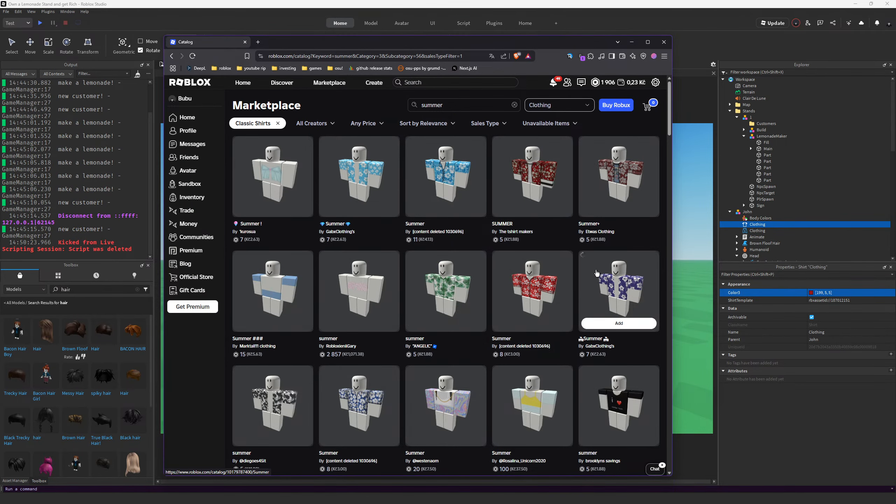
scroll(613, 281, down, 2)
scroll(445, 275, down, 4)
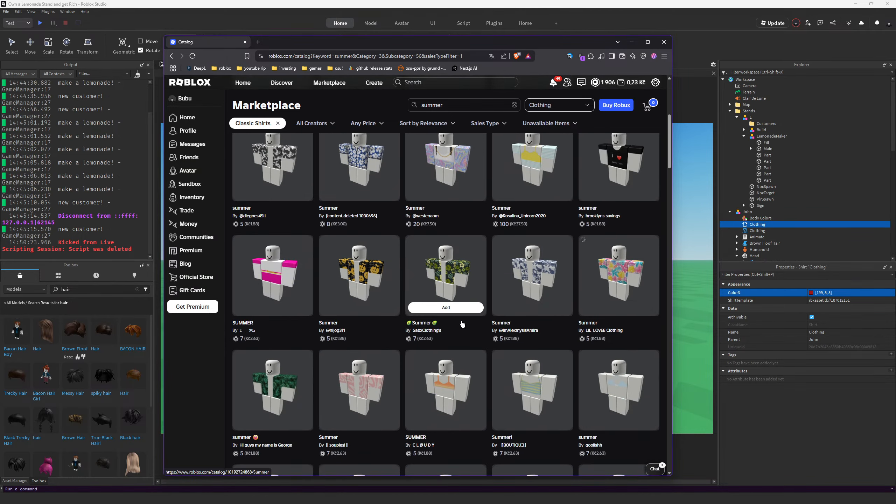
scroll(399, 299, down, 7)
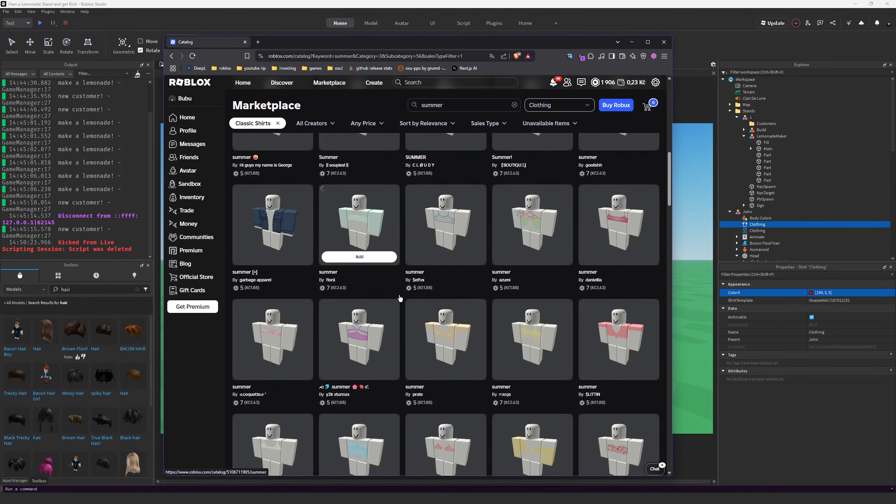
scroll(397, 310, up, 7)
scroll(395, 323, up, 6)
click(454, 100)
key(Return)
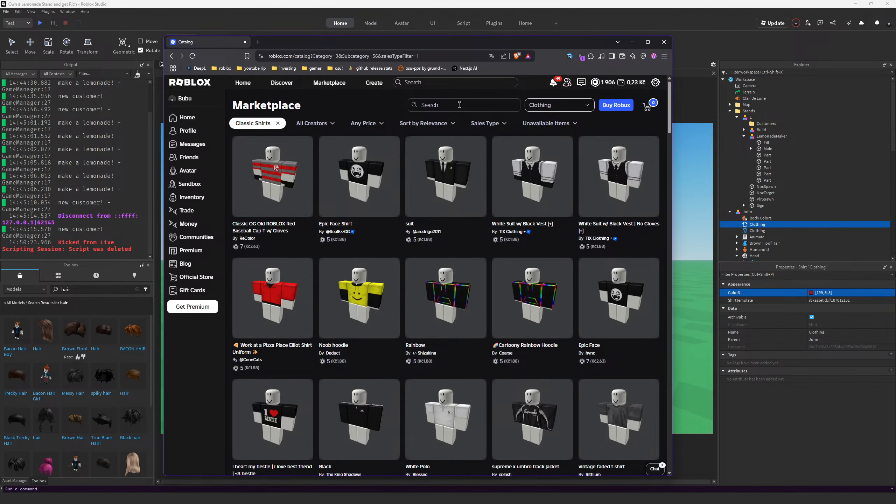
- Search the classic shirts for "man", copy the asset ID of the dark shirt priced at 10 Robux and return to Roblox Studio
click(465, 103)
text(man)
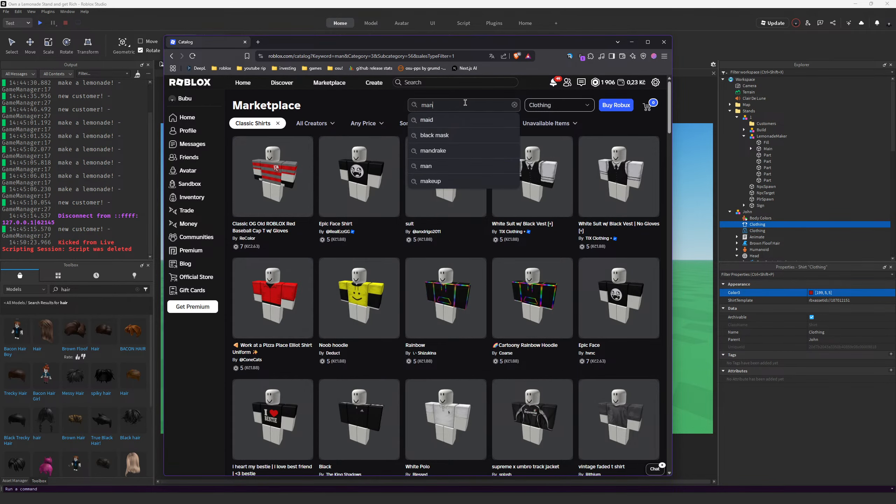
key(Return)
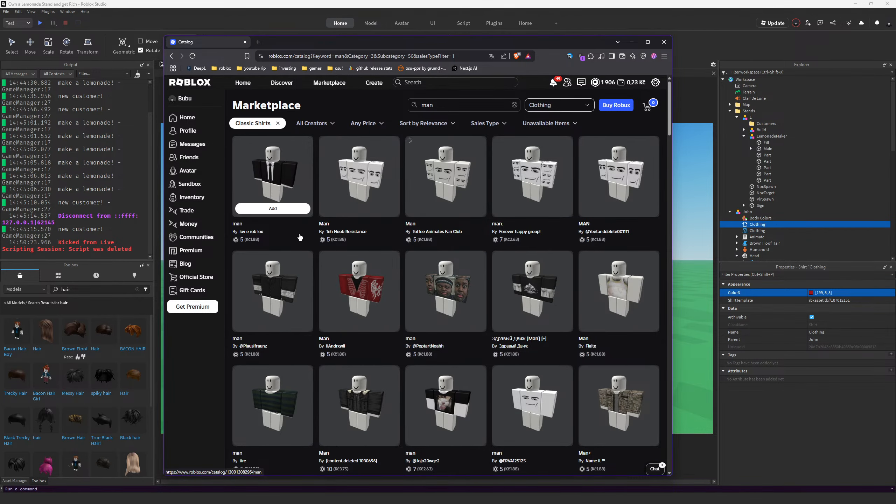
scroll(332, 219, down, 5)
right_click(351, 216)
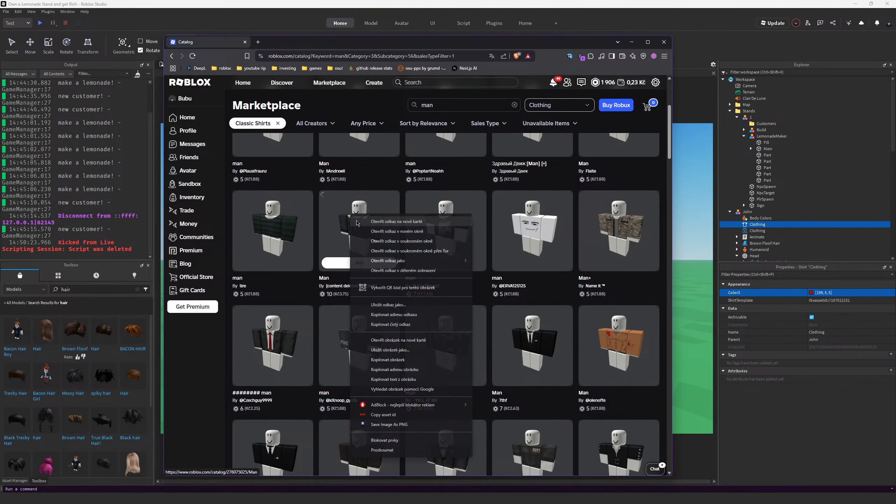
click(371, 405)
click(713, 373)
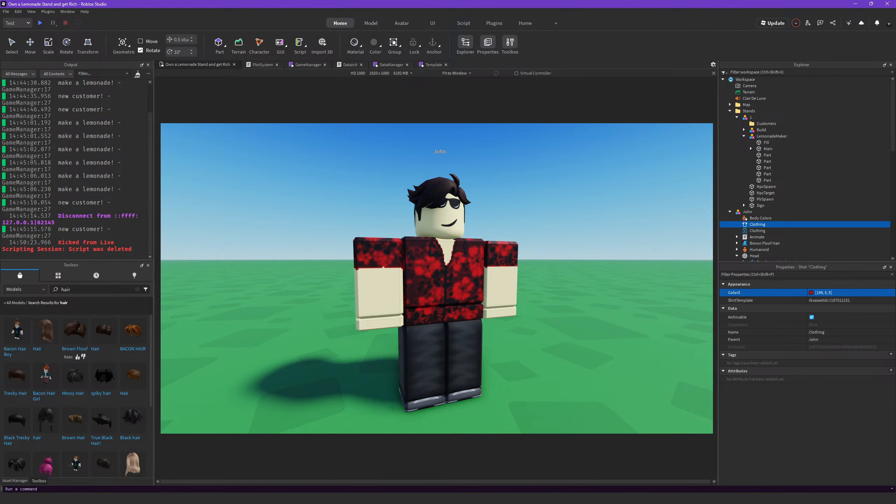
- Set the ShirtTemplate of John's shirt to the copied dark shirt asset ID and view the character up close
click(837, 300)
key(Return)
right_drag(512, 289, 523, 288)
key(w)
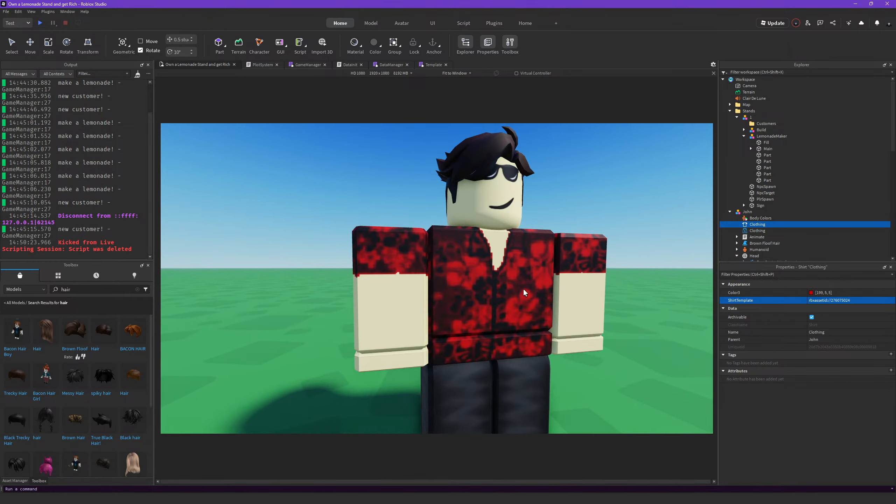
key(s)
key(d)
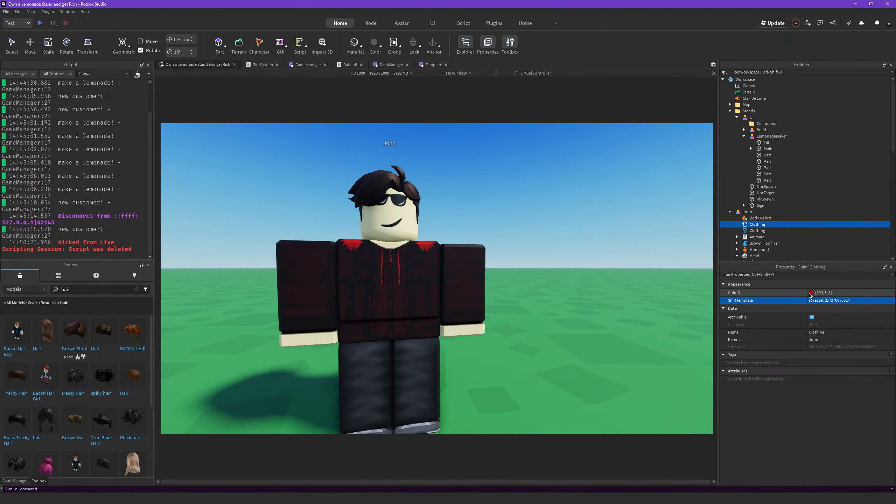
- Try Color3 [199, 199, 199] on John's dark shirt, inspect the model and undo the colour change
click(811, 293)
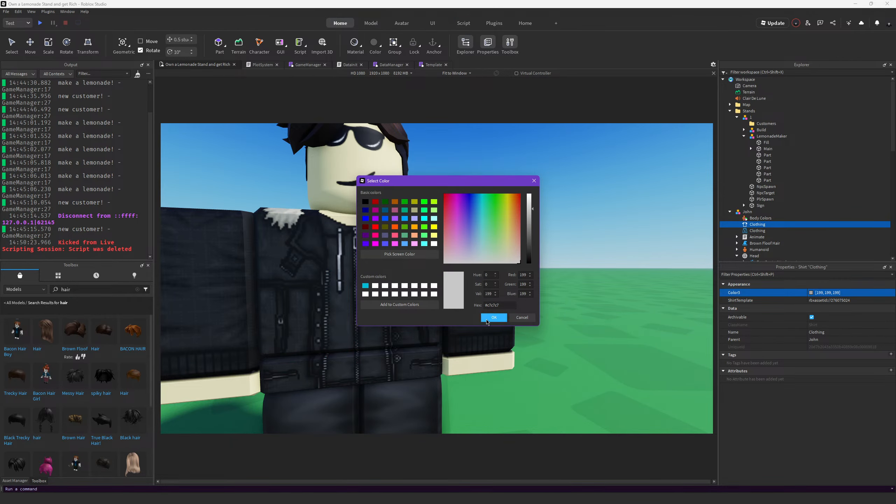
click(487, 321)
key(s)
right_drag(563, 311, 562, 312)
key(a)
key(w)
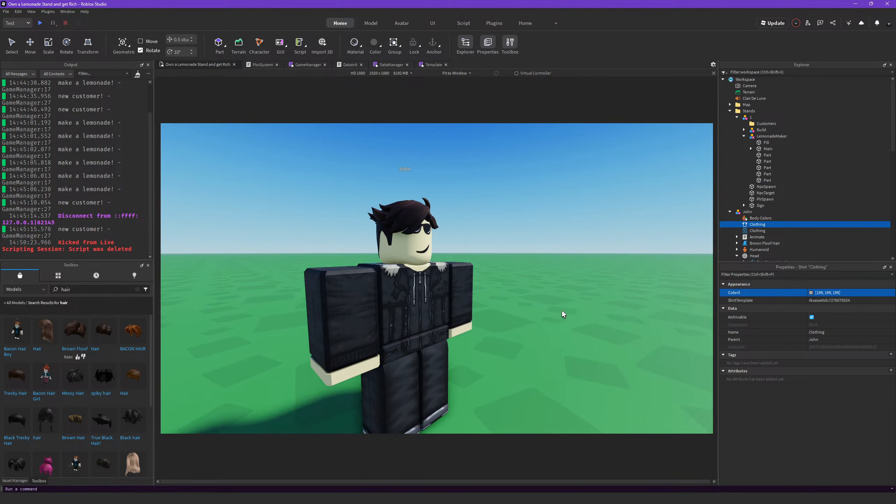
key(ctrl+z)
- Get another "man" shirt's asset ID from the Marketplace and apply it as the ShirtTemplate of John's shirt
key(alt+Tab)
scroll(451, 368, down, 4)
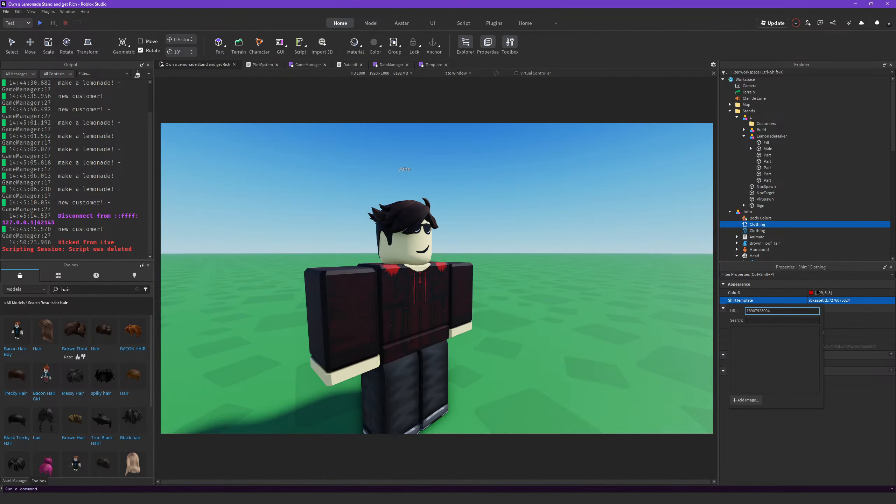
click(819, 292)
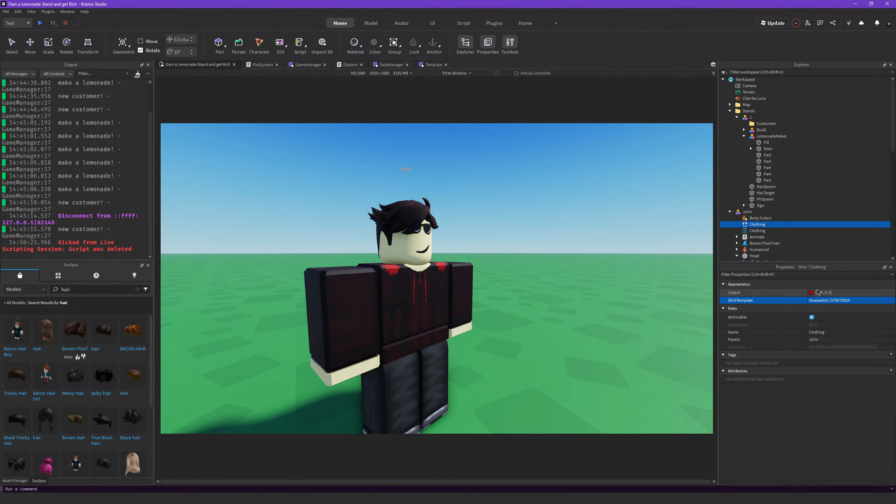
- Set the Color3 of John's shirt to [199, 199, 199] and check the jacket on the model
click(818, 292)
click(492, 316)
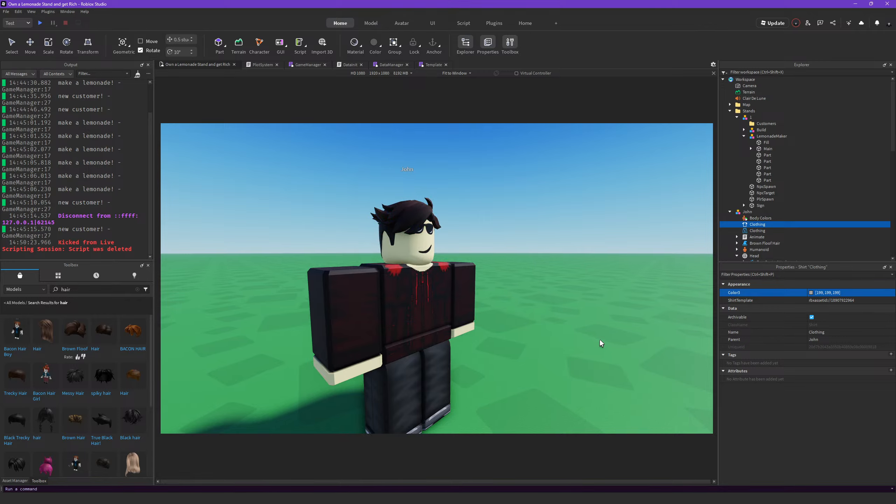
scroll(600, 339, up, 5)
scroll(600, 340, down, 5)
- Search the Marketplace's classic shirts for "short", copy the asset ID of the white short-sleeved shirt priced at 5 Robux and return to Roblox Studio
key(alt+Tab)
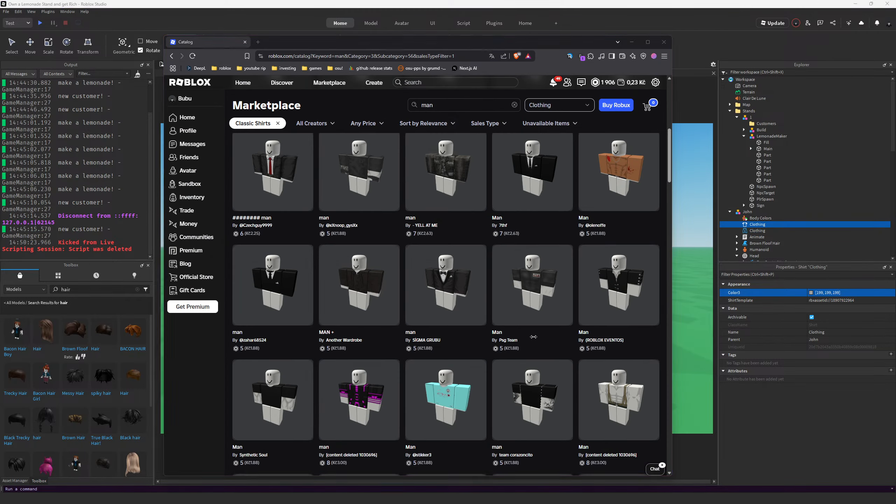
click(441, 108)
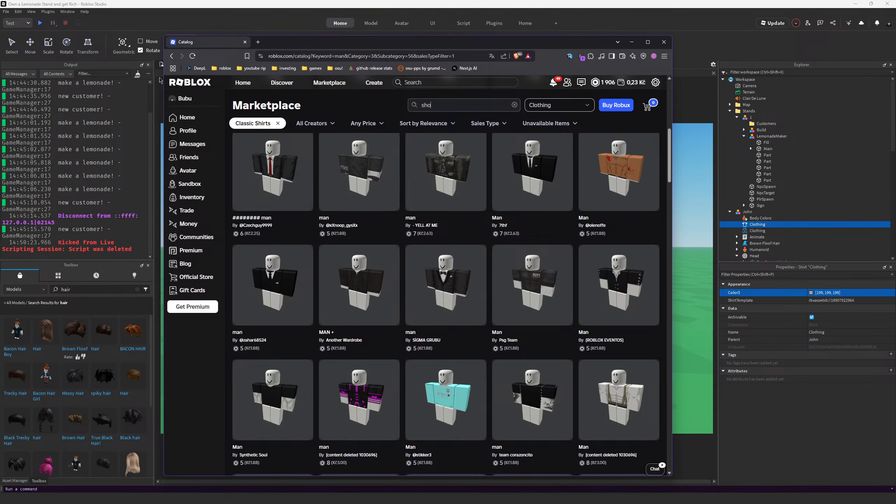
key(Return)
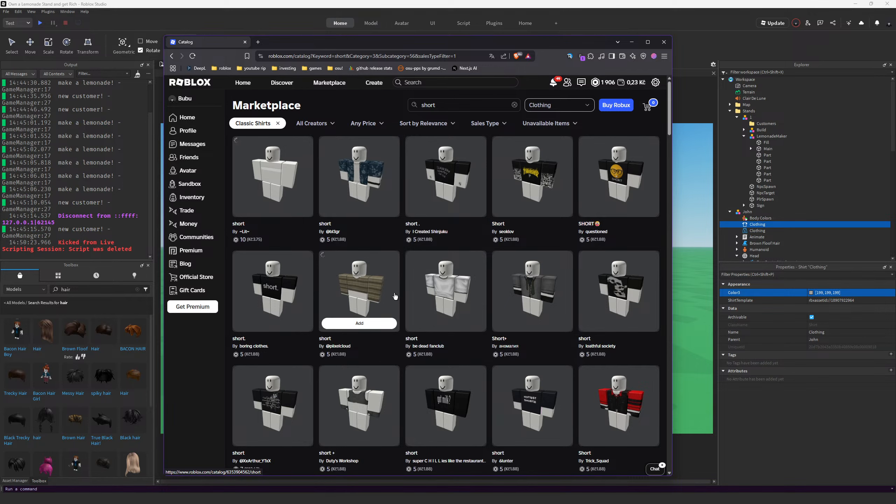
right_click(432, 294)
click(477, 245)
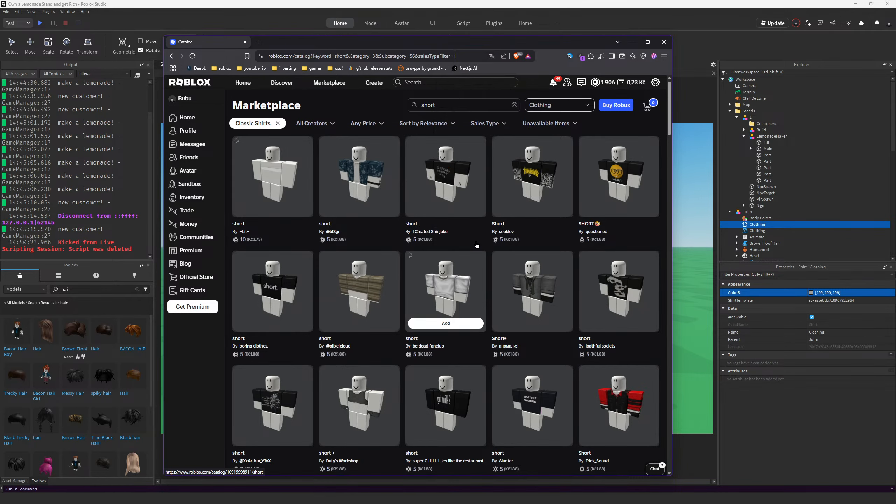
click(708, 324)
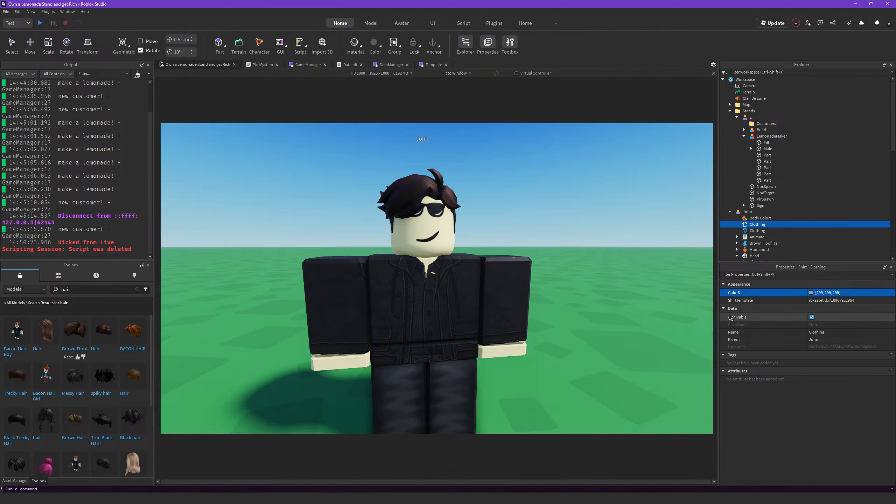
- Set the ShirtTemplate of John's shirt to the copied white short-sleeved shirt asset ID and inspect the character
click(845, 301)
key(ctrl+v)
key(Return)
scroll(622, 322, down, 4)
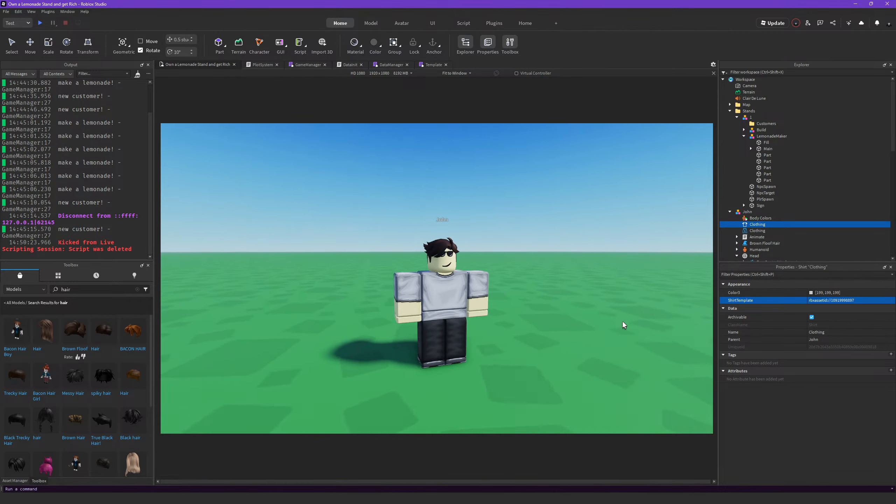
right_drag(623, 323, 600, 325)
scroll(600, 324, up, 4)
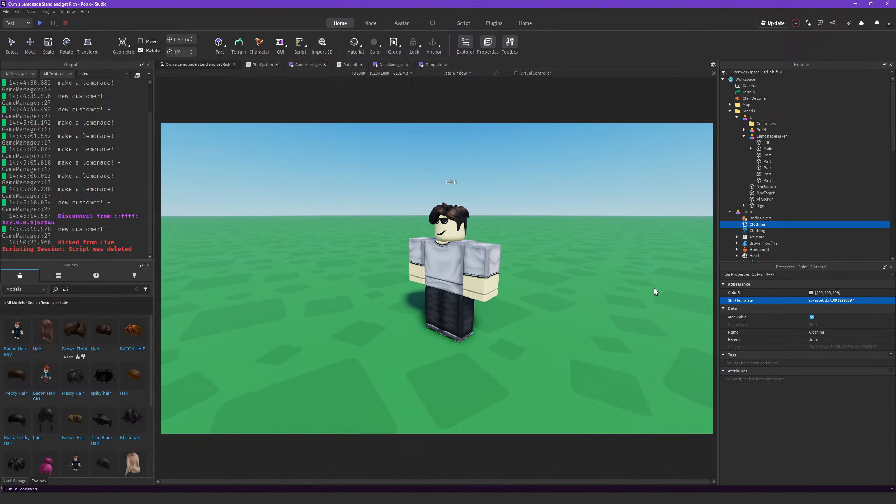
- Set HeadColor3 in John's Body Colors to [254, 245, 180]
scroll(654, 291, up, 3)
click(761, 217)
click(811, 300)
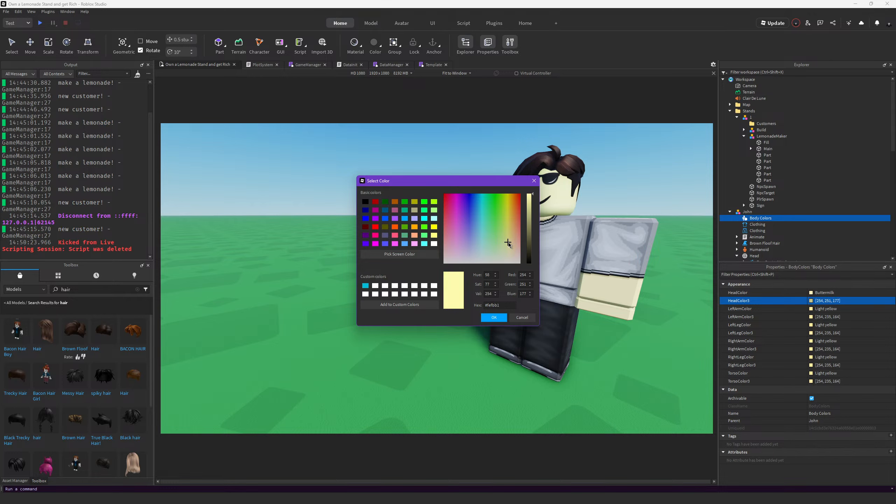
click(494, 317)
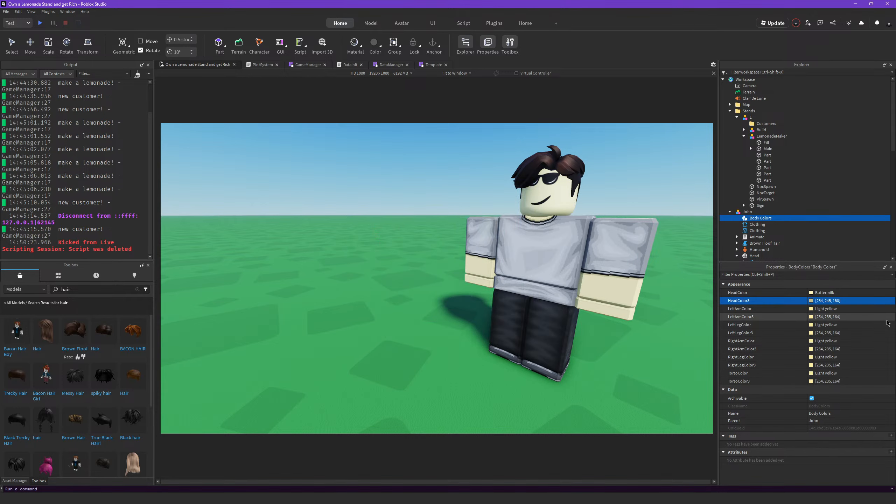
- Copy the HeadColor3 value [254, 245, 180] to the Color3 properties of both arms, both legs and the torso in Body Colors
click(849, 301)
key(ctrl+c)
click(835, 317)
key(ctrl+v)
click(835, 334)
key(ctrl+v)
click(835, 349)
key(ctrl+v)
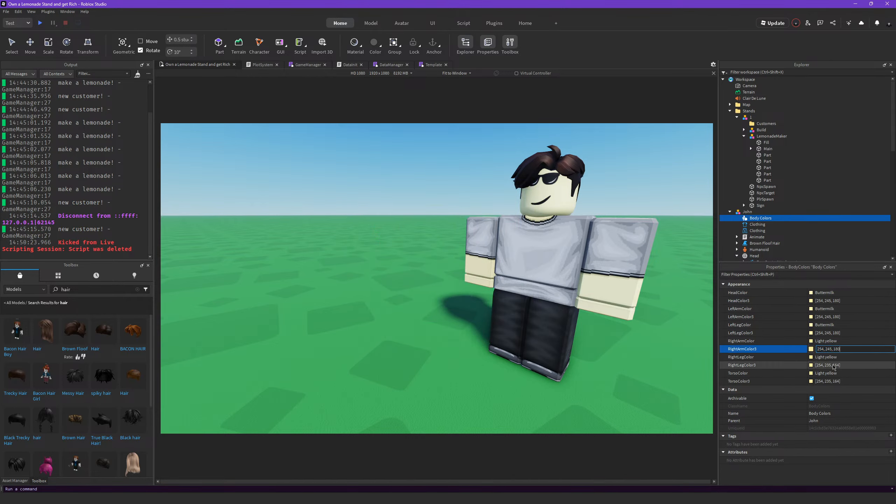
click(834, 366)
key(ctrl+v)
click(829, 381)
key(ctrl+v)
key(f)
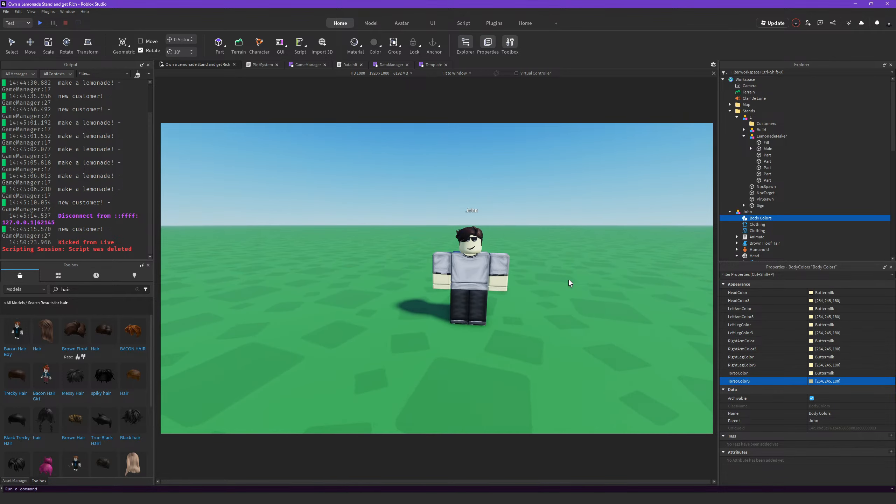
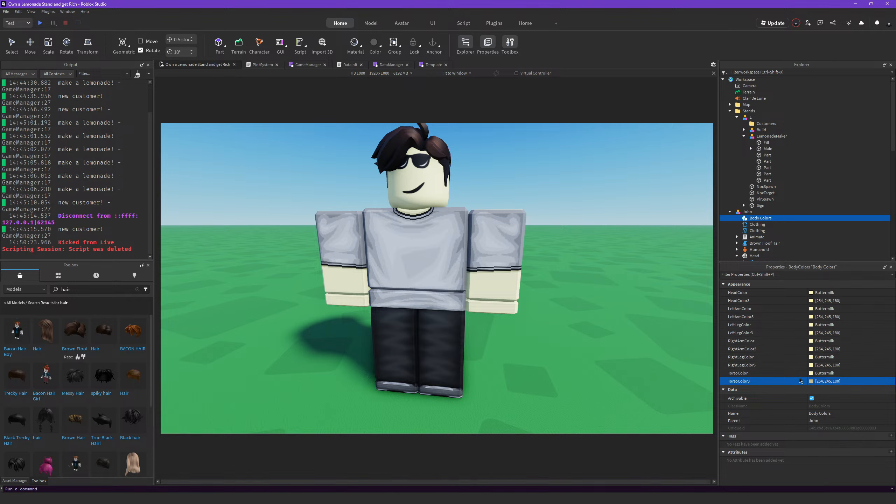
- Try Steel blue as John's HeadColor, look at the face up close and undo the change
click(811, 293)
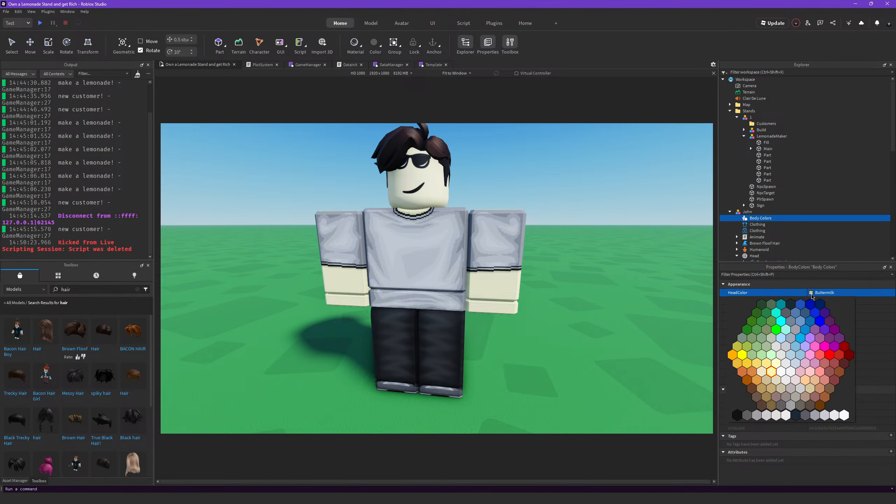
click(796, 314)
right_drag(485, 320, 485, 320)
scroll(485, 320, up, 3)
scroll(485, 319, up, 3)
scroll(485, 320, down, 2)
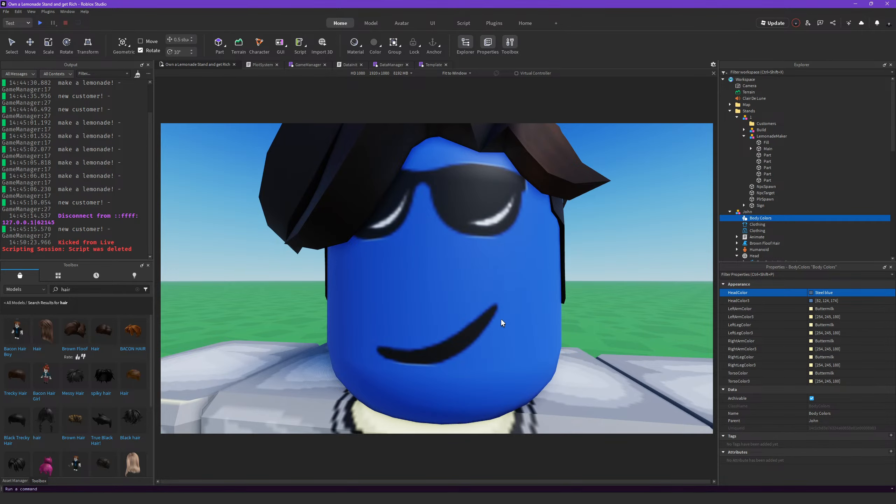
key(ctrl+z)
- Set John's HeadColor3 to the peach skin tone [254, 222, 182]
scroll(517, 314, down, 5)
click(812, 301)
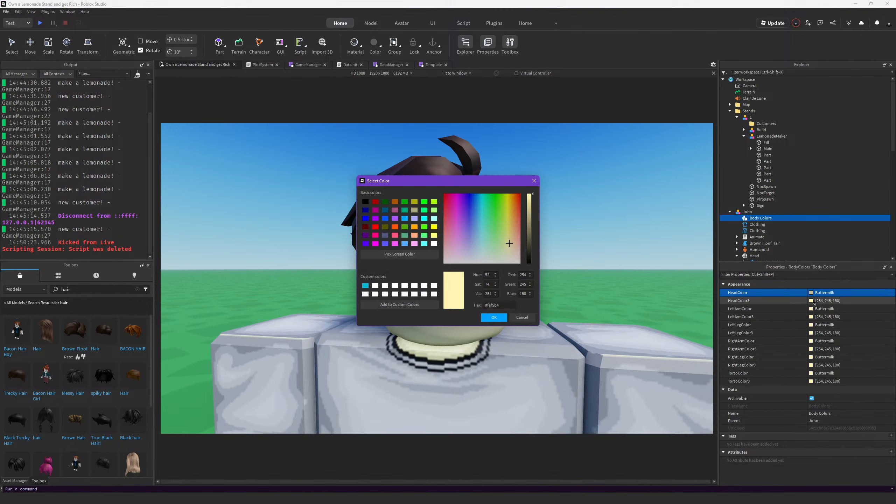
click(513, 244)
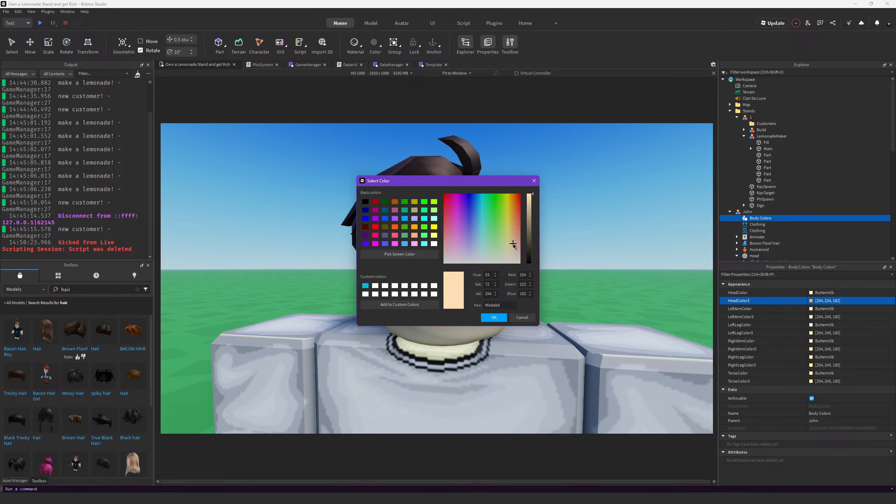
click(494, 317)
scroll(548, 338, down, 5)
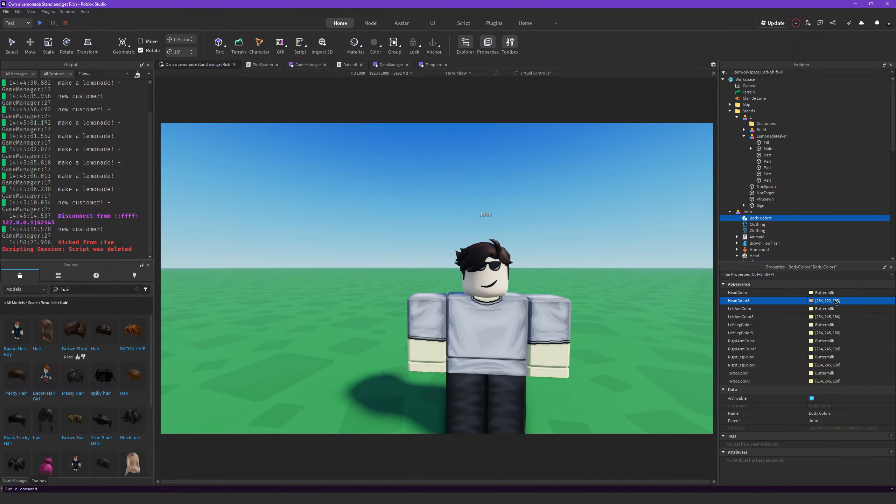
- Copy John's peach HeadColor3 value to the Color3 properties of both arms, both legs and the torso in Body Colors
click(835, 303)
key(ctrl+c)
click(833, 319)
key(ctrl+v)
click(828, 335)
key(ctrl+v)
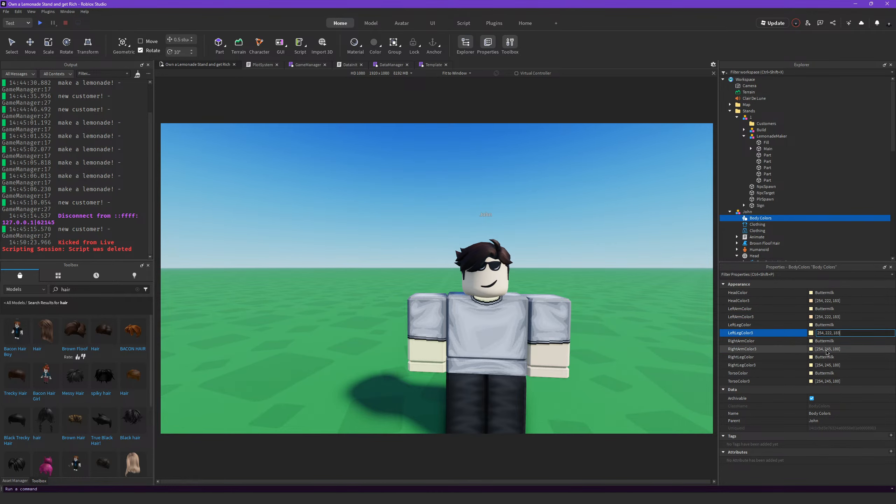
click(828, 351)
key(ctrl+v)
click(830, 366)
key(ctrl+v)
click(823, 381)
key(ctrl+v)
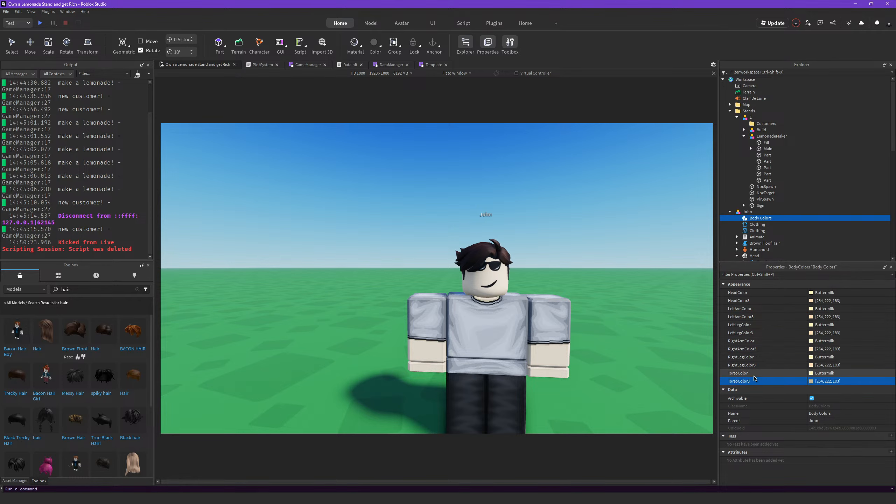
- Check John's new skin tone, collapse the model and move it into ServerStorage
scroll(649, 351, down, 6)
scroll(648, 350, up, 6)
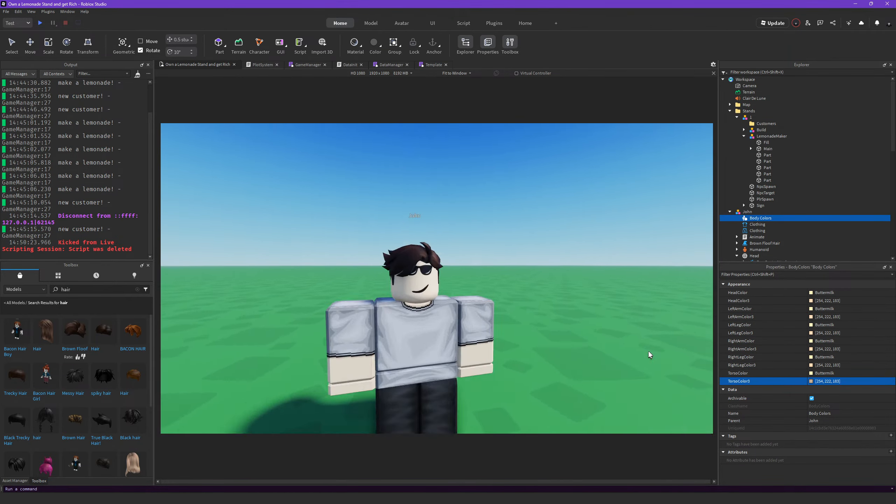
scroll(649, 352, up, 3)
scroll(649, 353, down, 6)
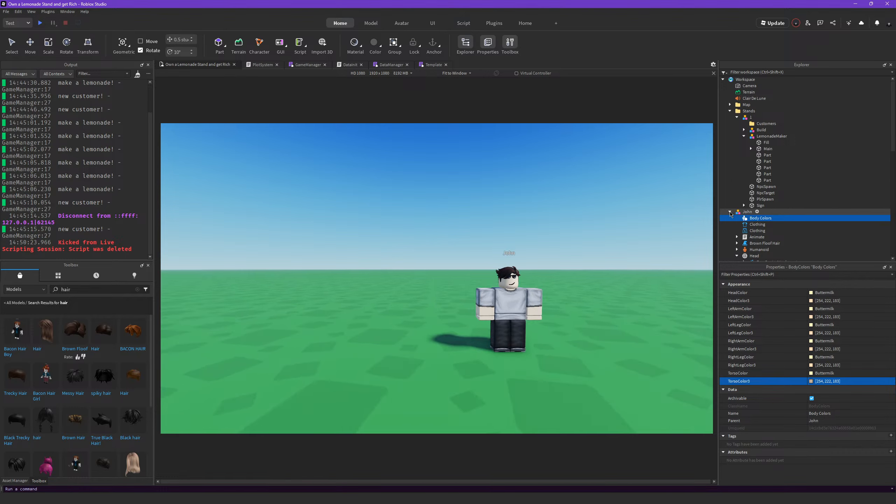
click(730, 211)
drag(748, 212, 766, 234)
- Set the material of the spawn platform, the walkway and the stand's floor slab to Plastic
right_drag(441, 243, 446, 250)
scroll(446, 249, down, 8)
scroll(394, 226, up, 10)
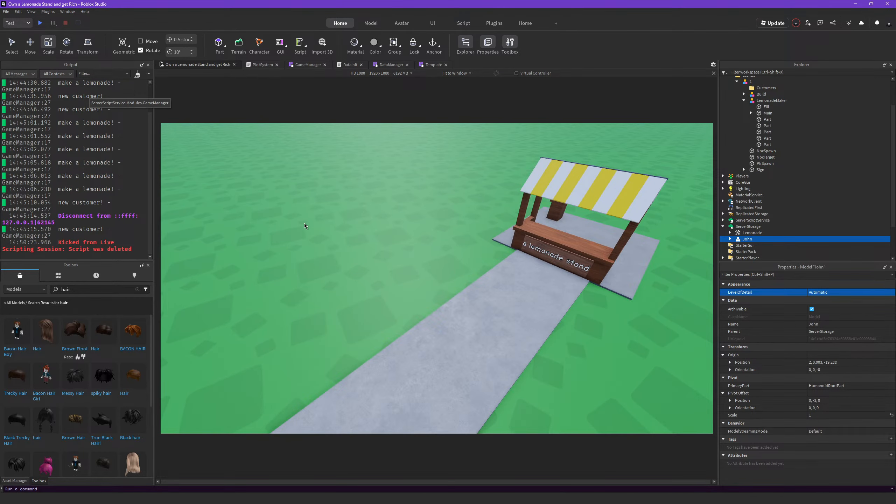
scroll(303, 224, up, 5)
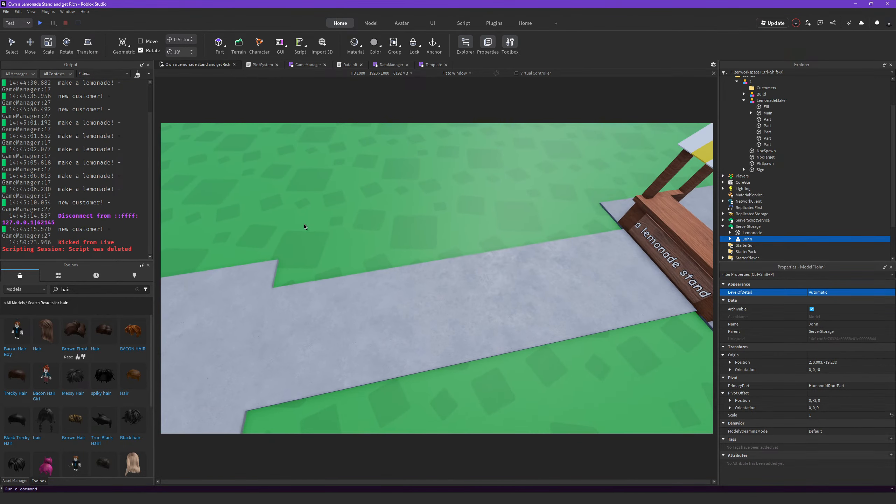
click(473, 302)
scroll(475, 302, up, 5)
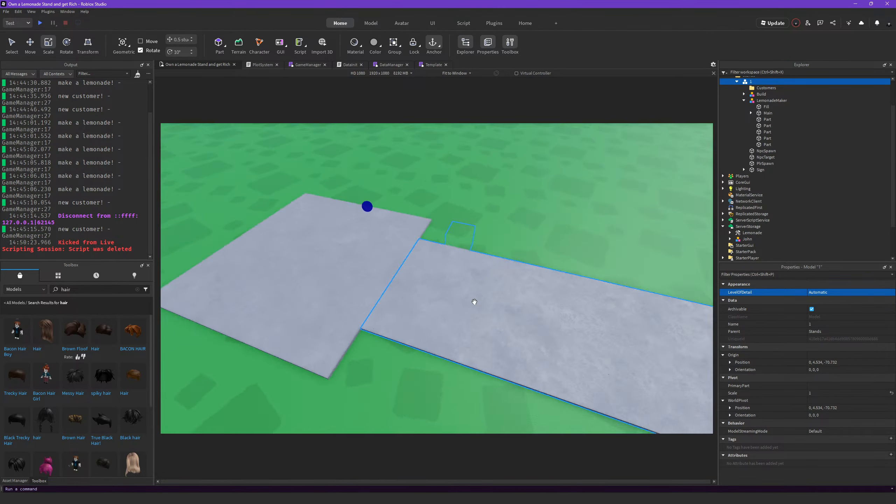
scroll(475, 302, down, 5)
right_drag(474, 302, 425, 264)
alt+click(425, 265)
ctrl+alt+click(599, 226)
right_drag(600, 237, 557, 259)
scroll(576, 250, up, 3)
scroll(567, 252, up, 5)
ctrl+alt+click(560, 259)
key(s)
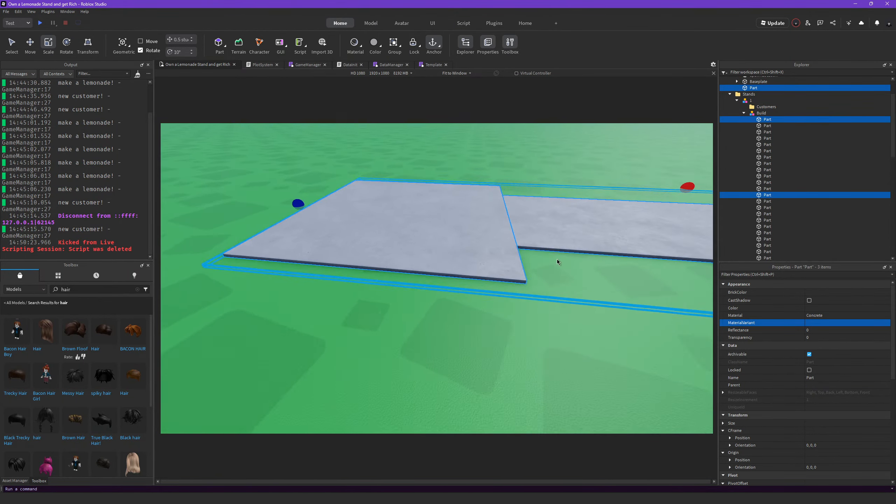
key(d)
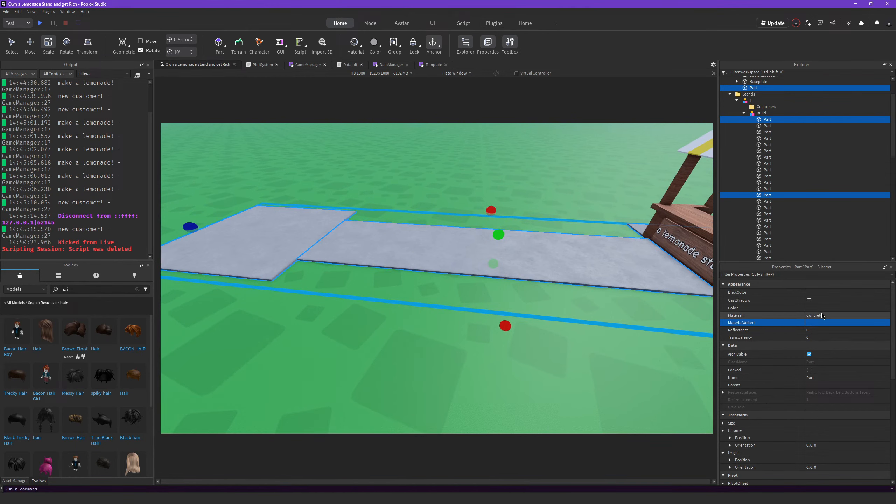
click(821, 314)
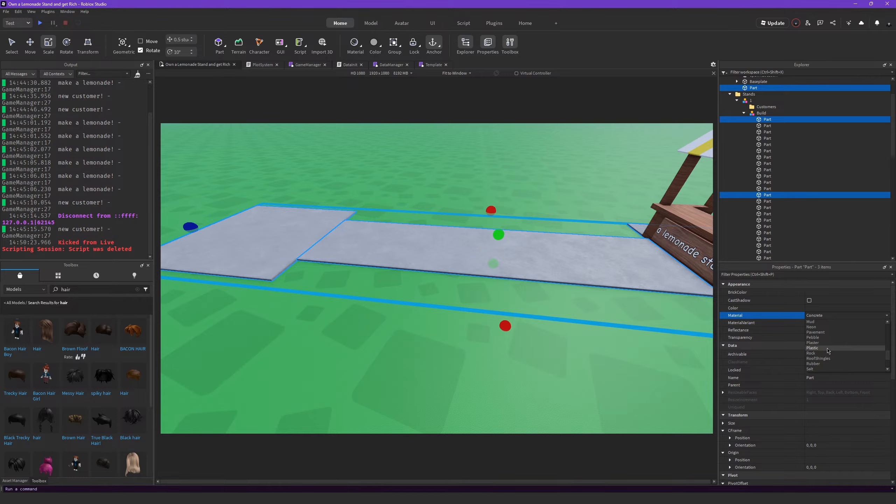
click(812, 348)
- Pick the grey cobblestone texture from the Low poly category of the Add Easy Texture plugin
click(494, 23)
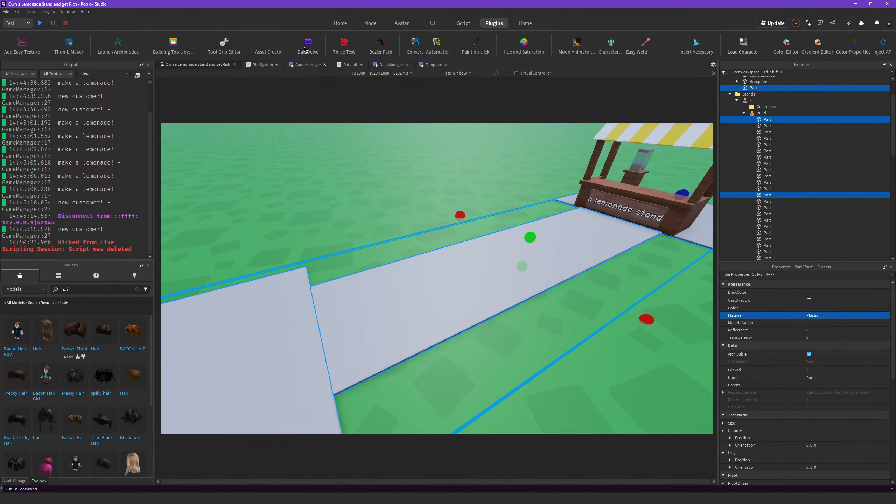
click(18, 42)
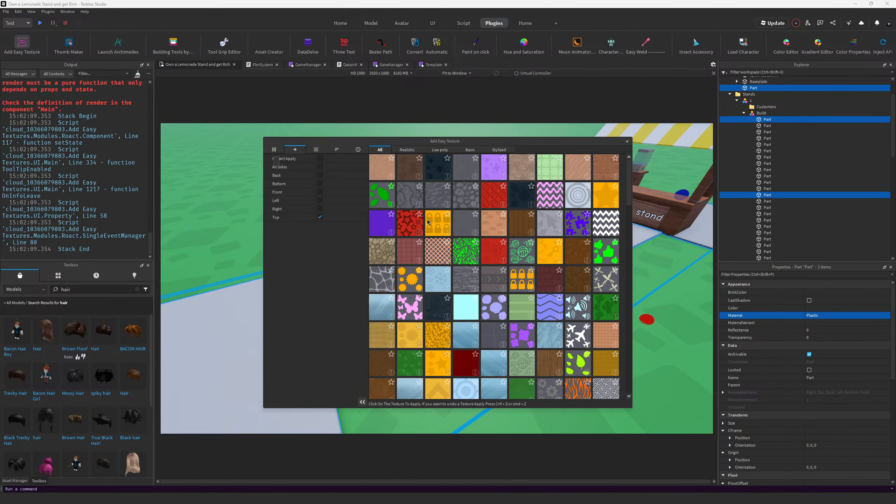
click(438, 150)
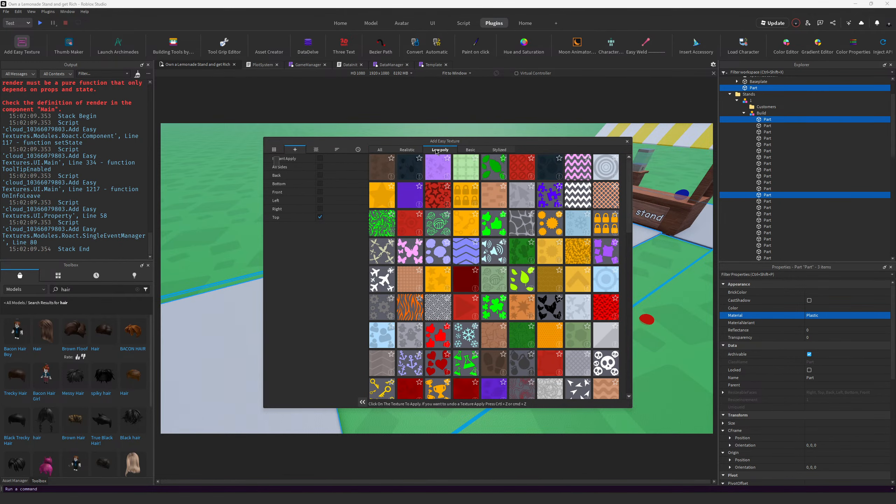
click(521, 228)
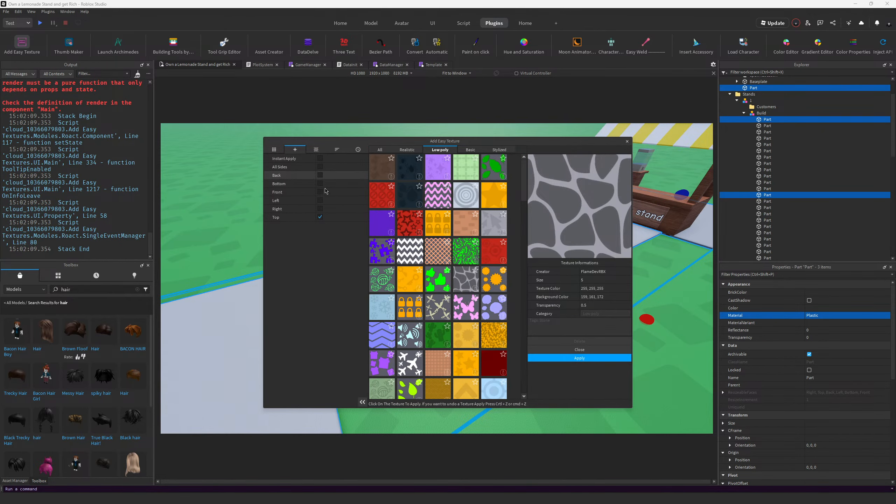
- Try the cobblestone texture on the top faces of the three selected path parts and undo it
click(613, 358)
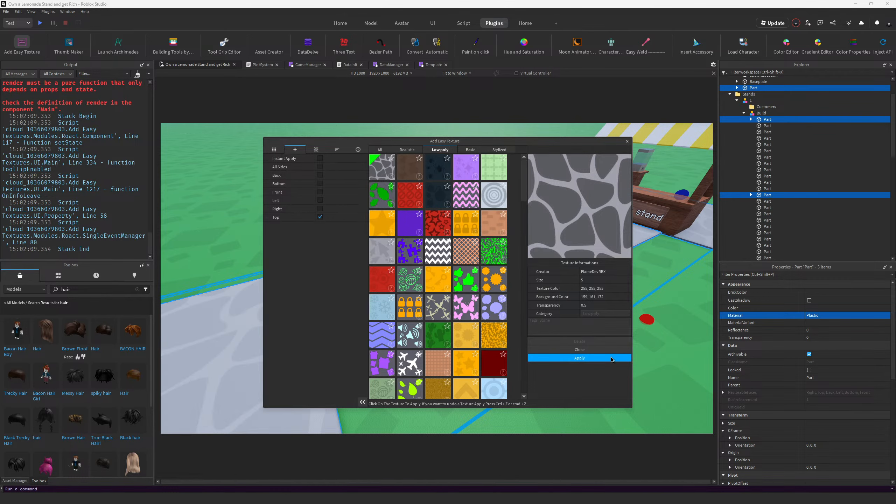
click(627, 142)
key(s)
right_drag(485, 250, 485, 250)
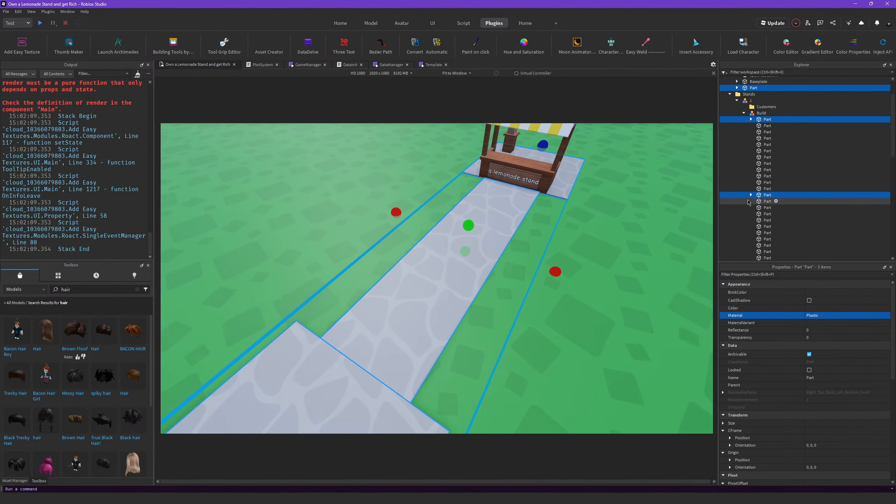
click(35, 49)
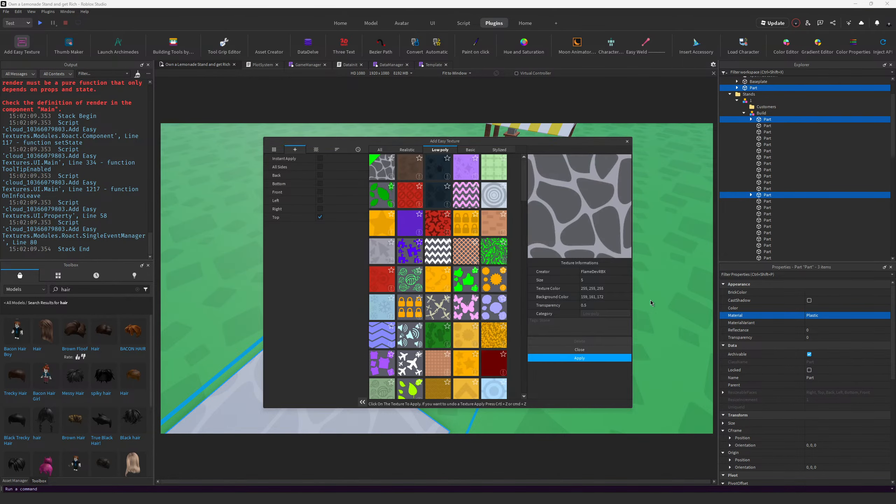
key(ctrl+z)
right_drag(651, 300, 651, 300)
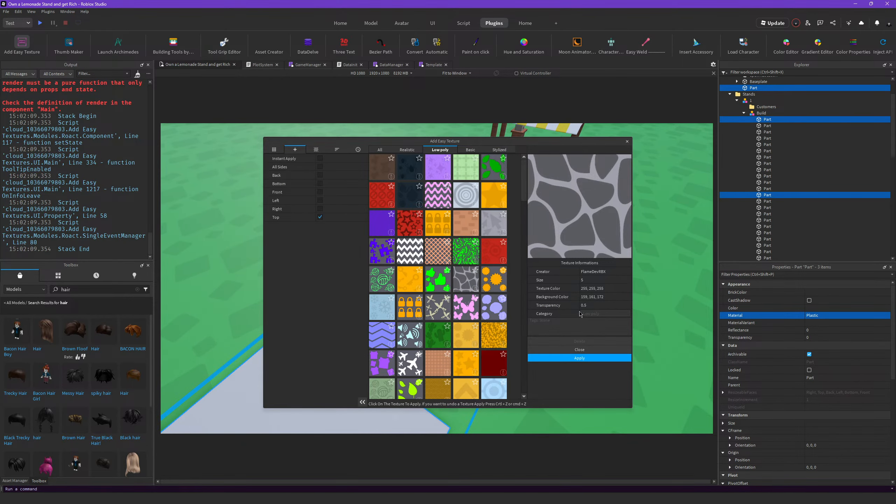
key(f)
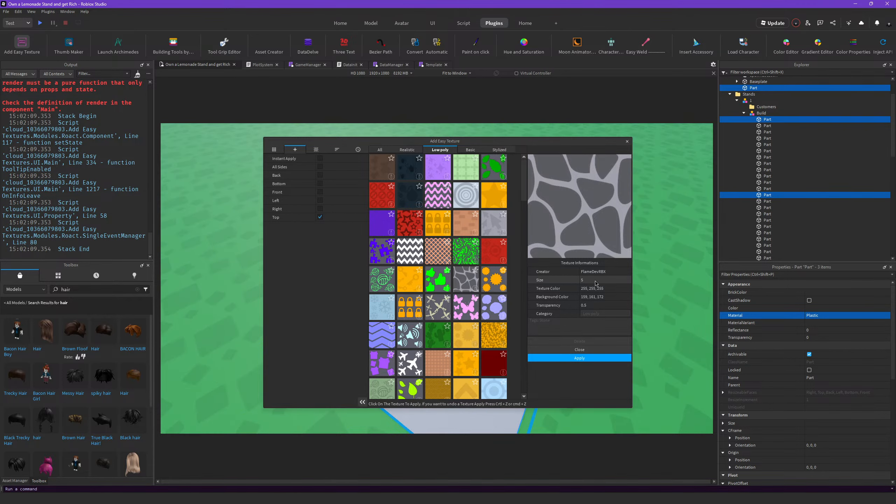
- Apply the cobblestone texture to the three parts' top faces with size 9 and transparency 0.9, and close the plugin
click(593, 281)
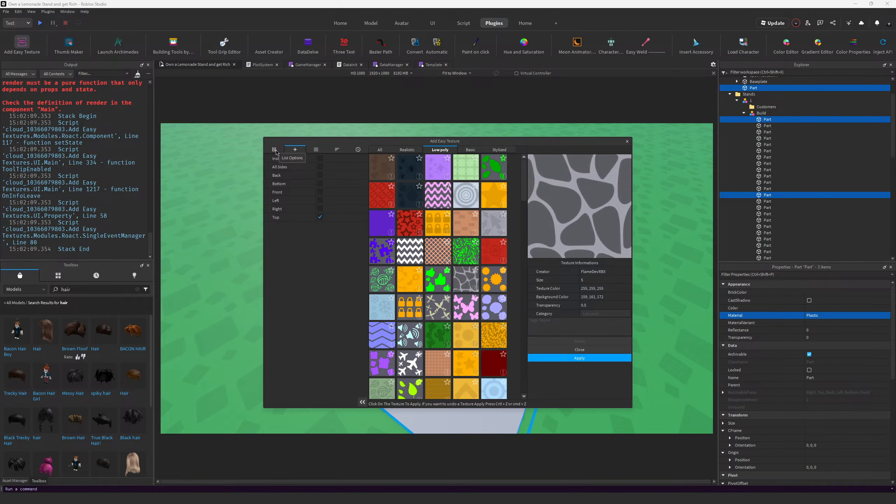
drag(322, 160, 314, 164)
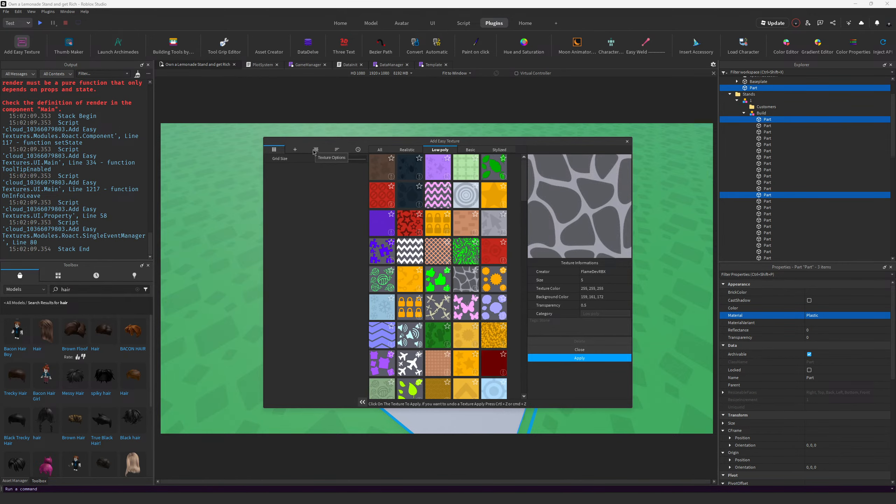
click(315, 150)
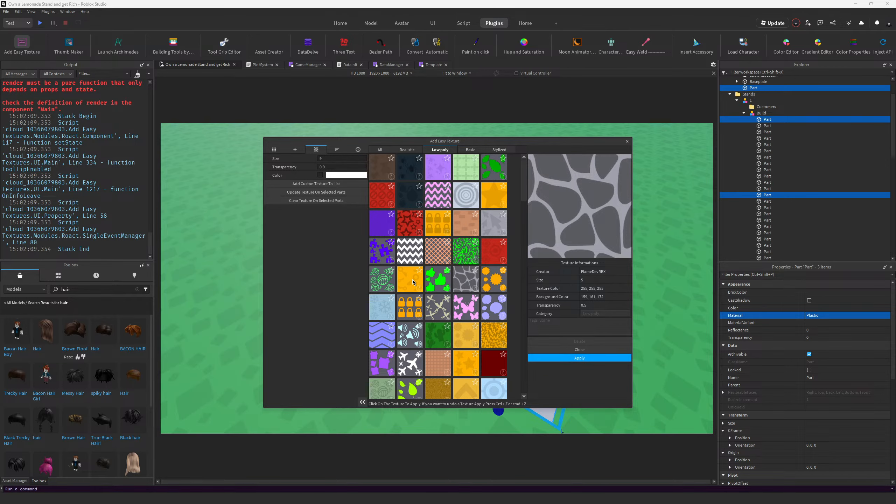
click(342, 152)
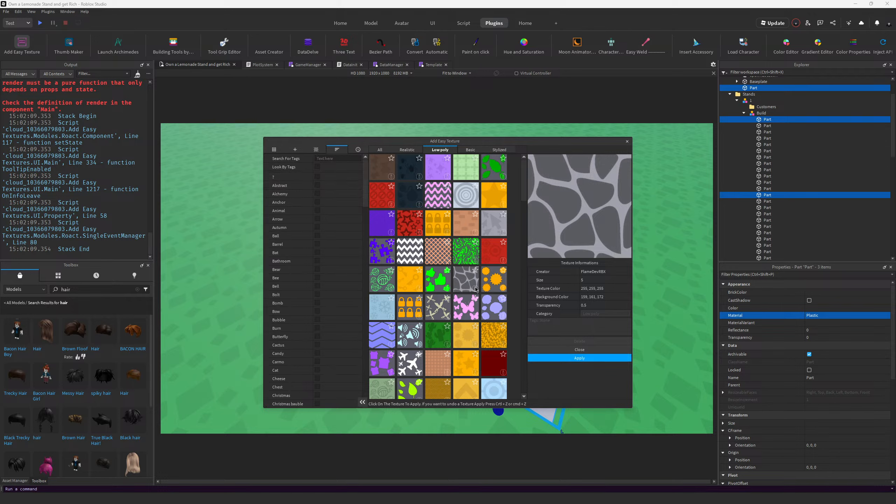
click(593, 358)
click(627, 141)
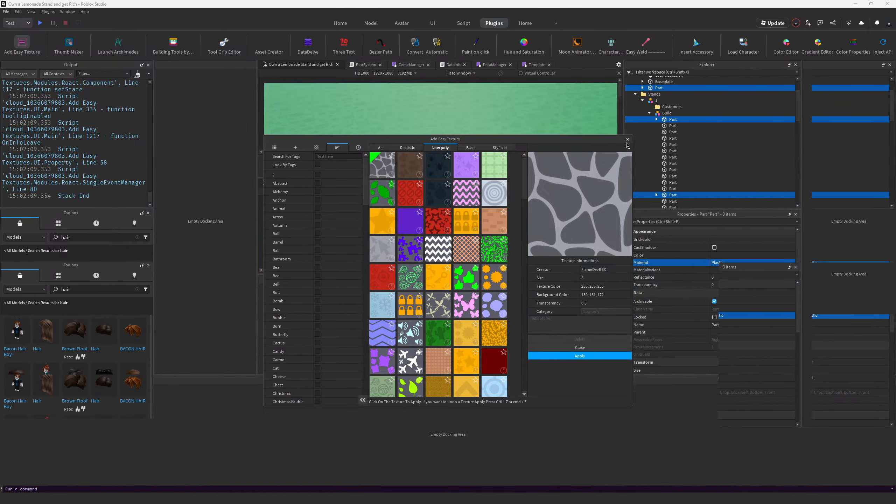
- Select the Top textures of the walkway, the stand's floor slab and the spawn platform together
click(773, 201)
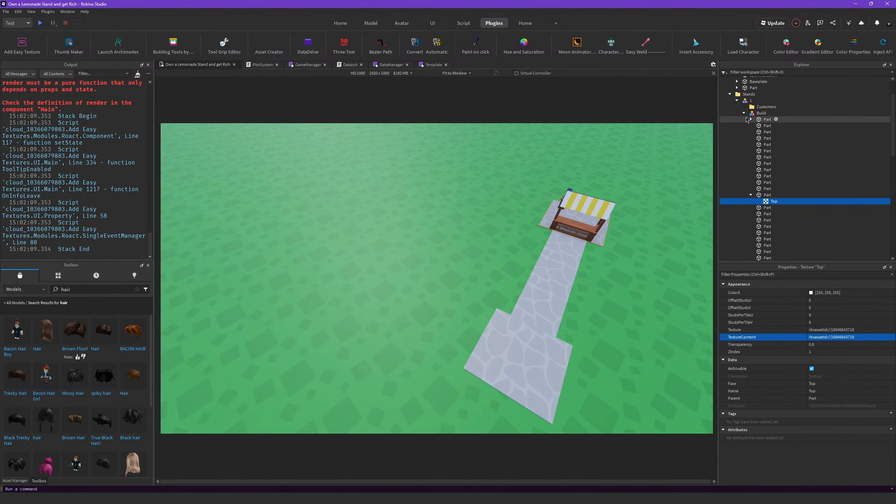
click(751, 119)
ctrl+click(773, 125)
scroll(745, 126, up, 2)
click(736, 123)
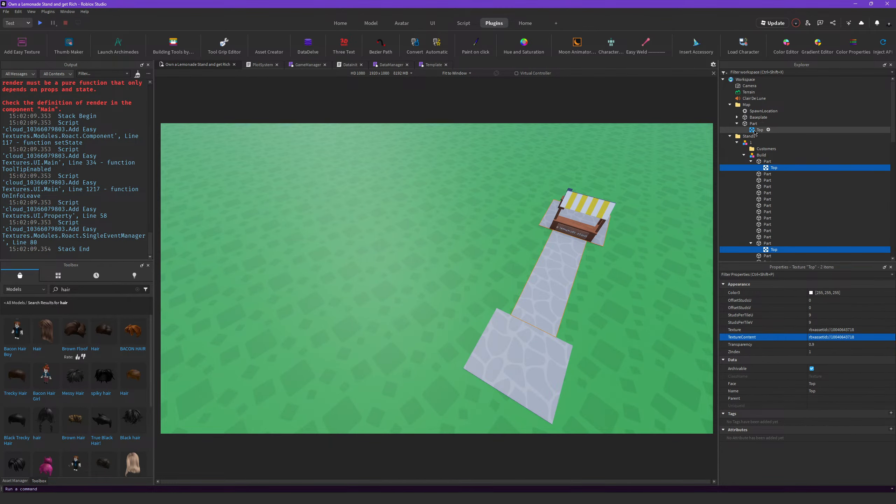
ctrl+click(760, 130)
key(f)
- Try StudsPerTileU and StudsPerTileV of 4 and a Transparency of 0.95 on the selected textures, then revert to the earlier values
click(821, 318)
text(4)
click(820, 320)
text(4)
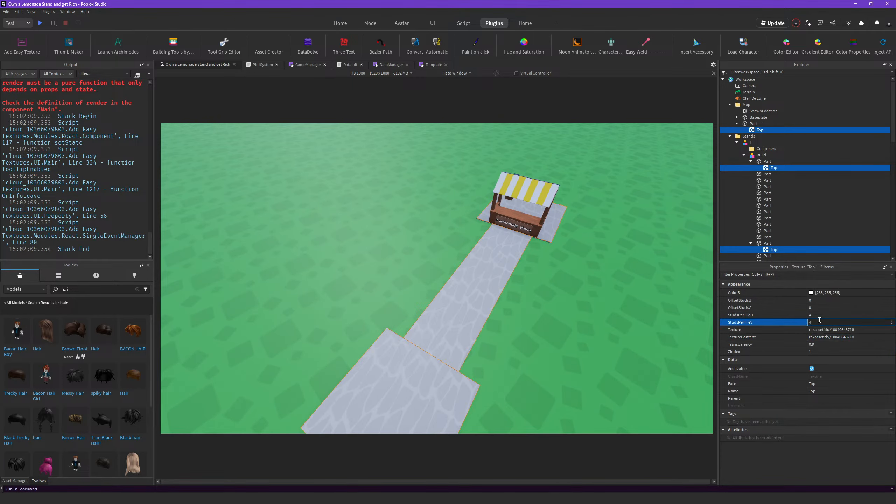
scroll(565, 313, up, 10)
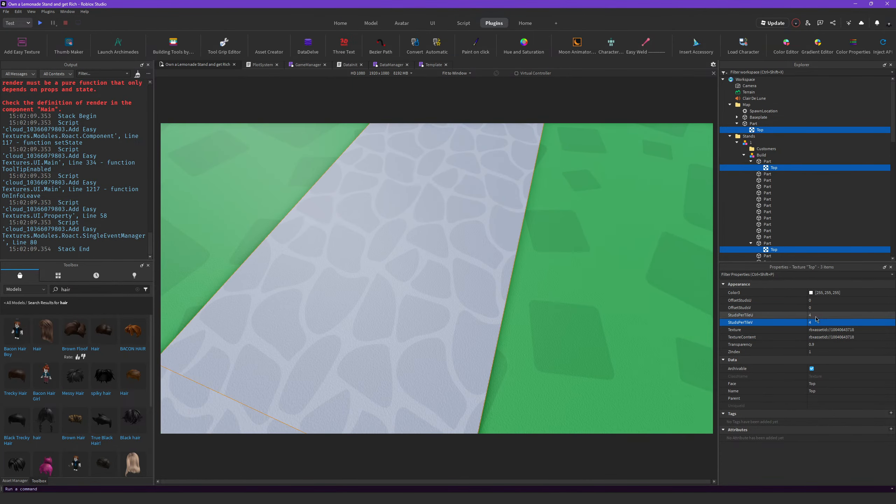
click(821, 345)
text(0.9)
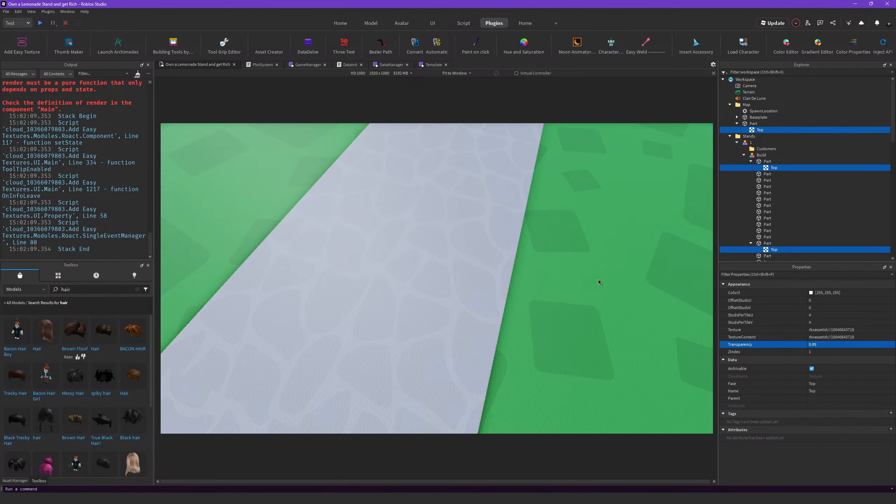
scroll(601, 233, down, 10)
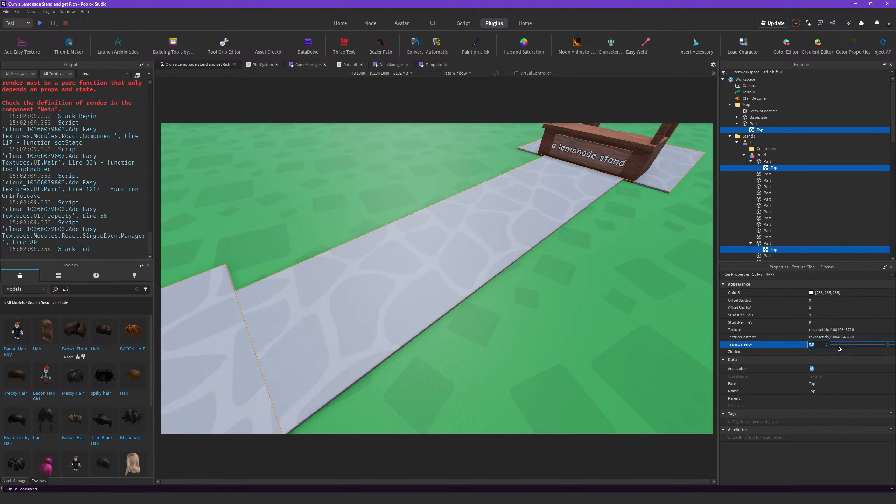
- Set the selected textures' Transparency to 0.92 and both StudsPerTileU and StudsPerTileV to 7, and clear the selection
text(0.9)
click(817, 314)
click(815, 323)
text(7)
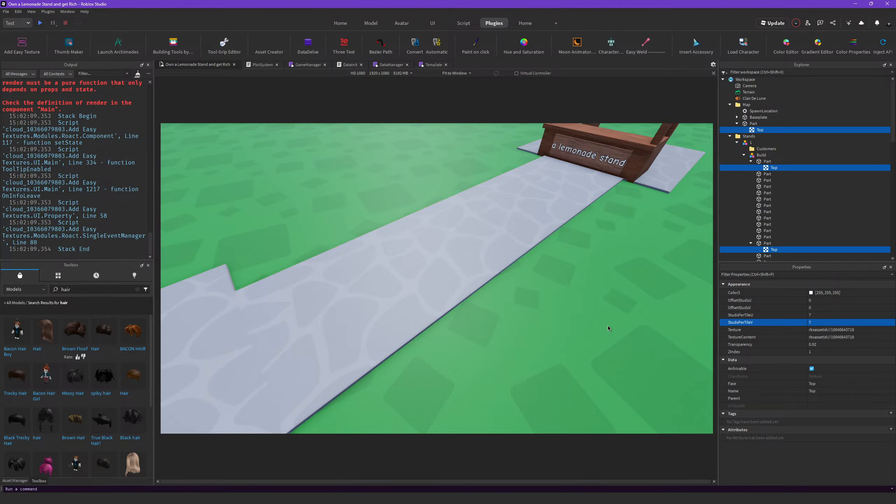
click(608, 326)
- Check the textured path and stand from a distance and clear the Output log
scroll(607, 325, down, 8)
right_drag(608, 325, 597, 335)
scroll(597, 335, up, 4)
scroll(598, 335, down, 8)
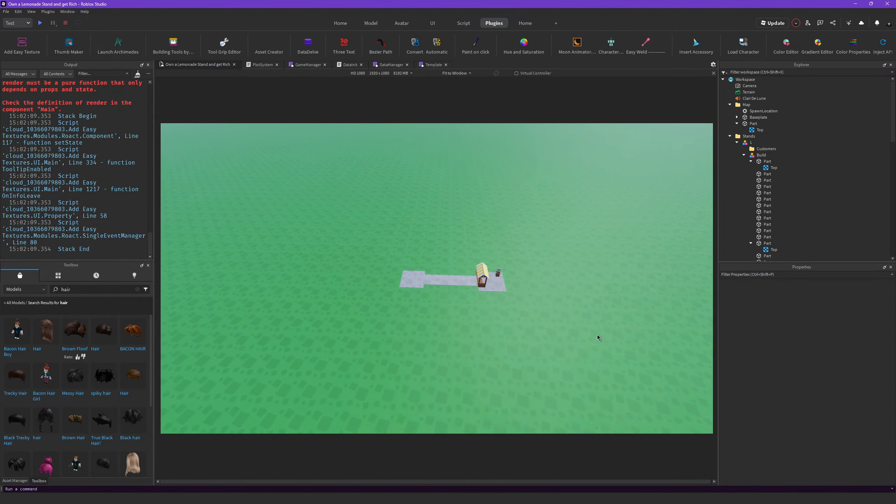
scroll(597, 335, up, 2)
scroll(597, 335, up, 3)
key(w)
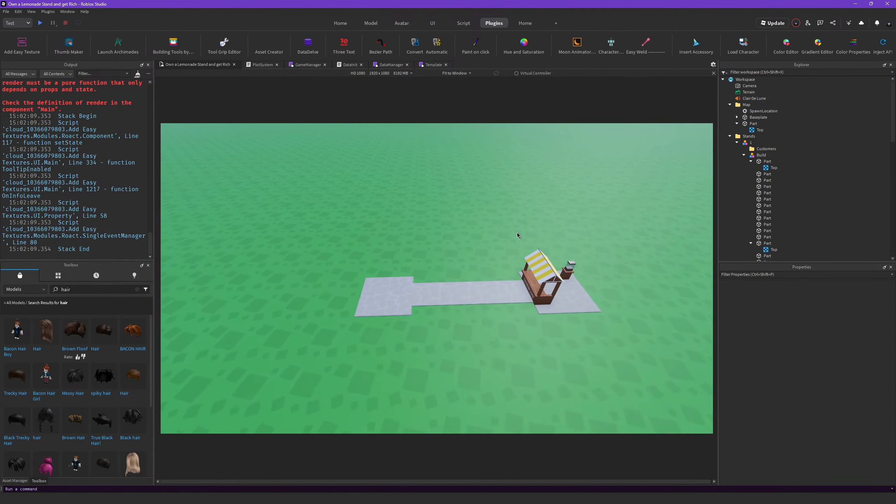
scroll(82, 103, up, 4)
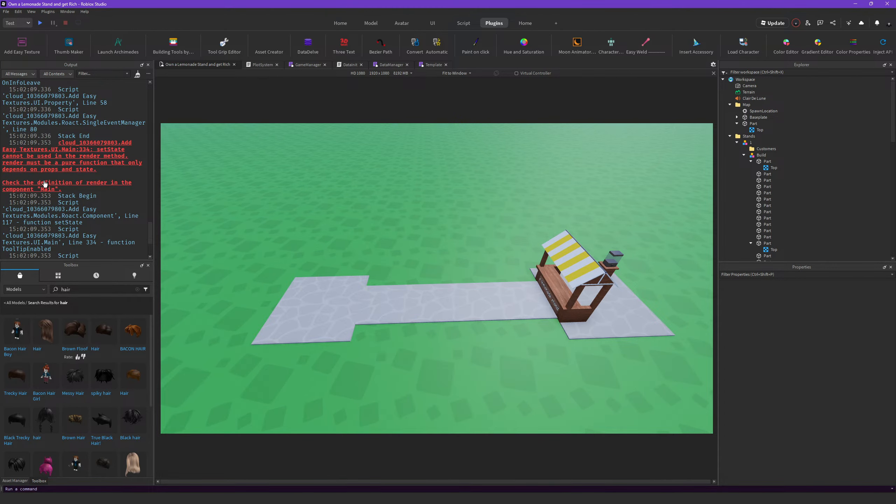
click(137, 75)
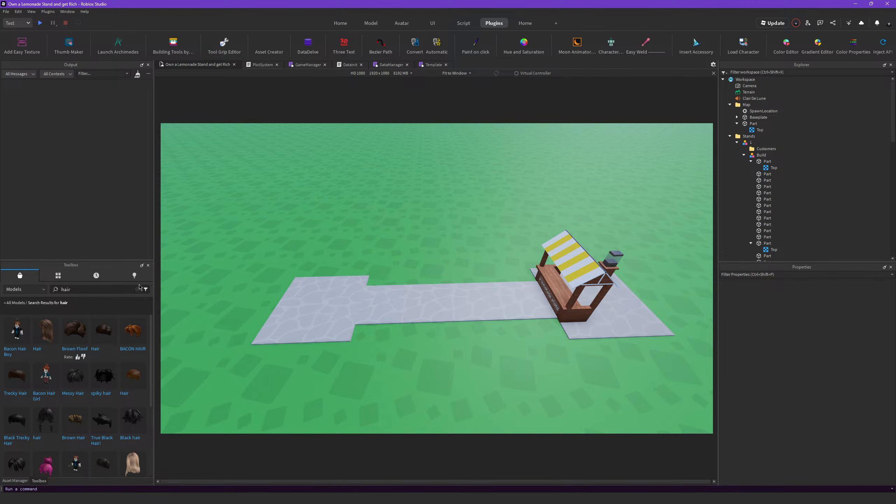
- Start a playtest and inspect the dressed customer waiting on the stone path up close
key(F5)
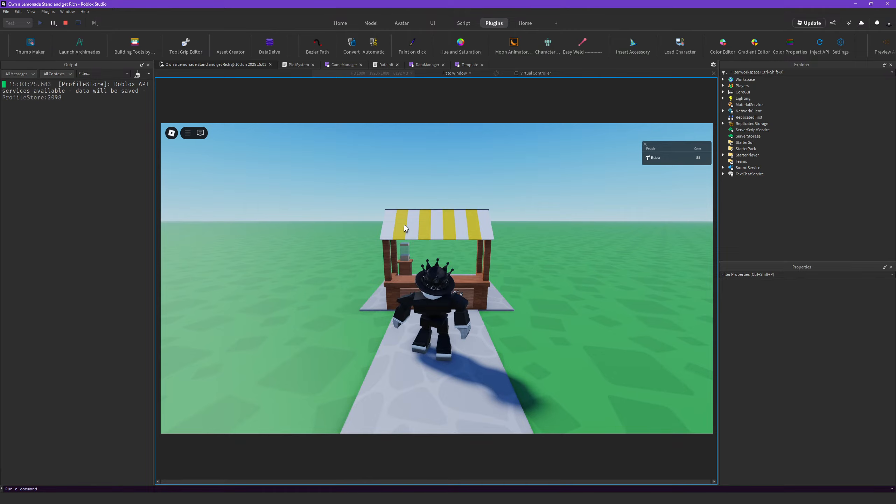
key(d)
right_drag(480, 285, 481, 285)
key(s)
scroll(532, 326, up, 5)
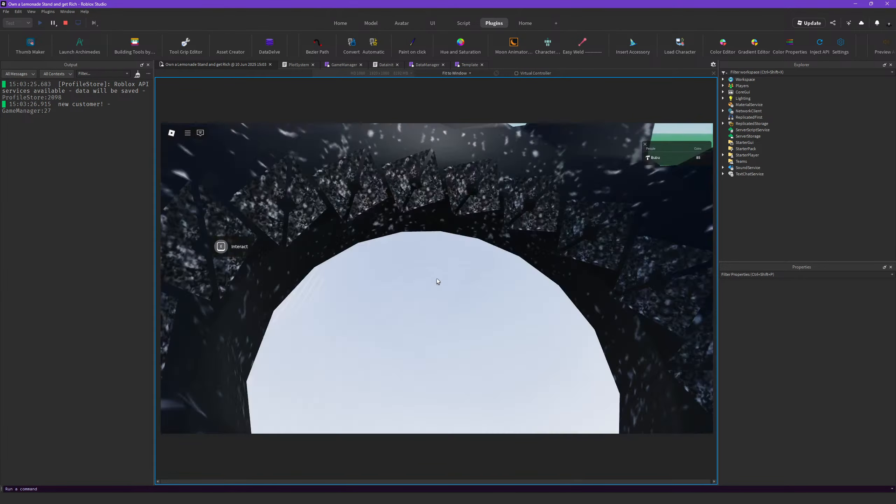
key(a)
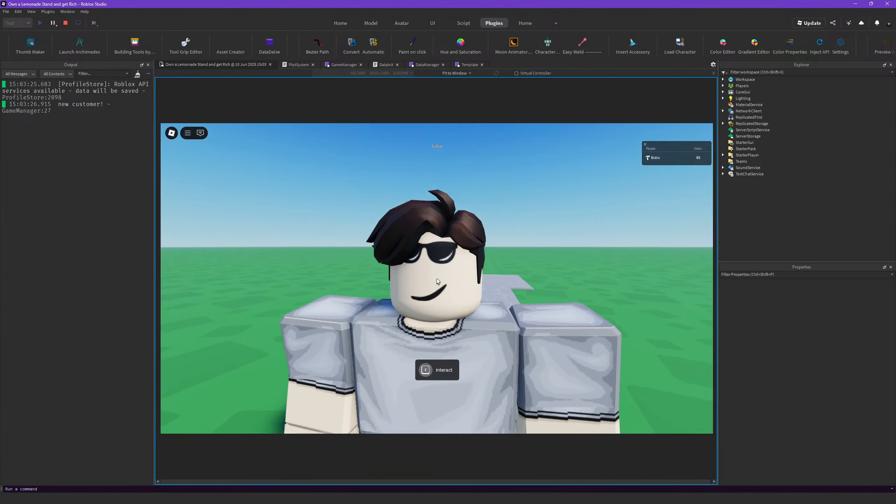
key(space)
key(w)
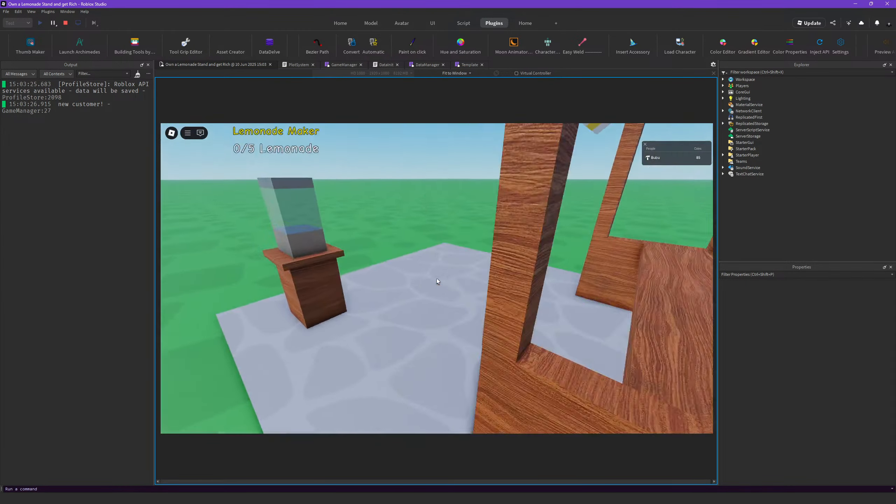
- Make one lemonade at the Lemonade Maker and serve the customer waiting at the counter
key(w)
key(s)
key(e)
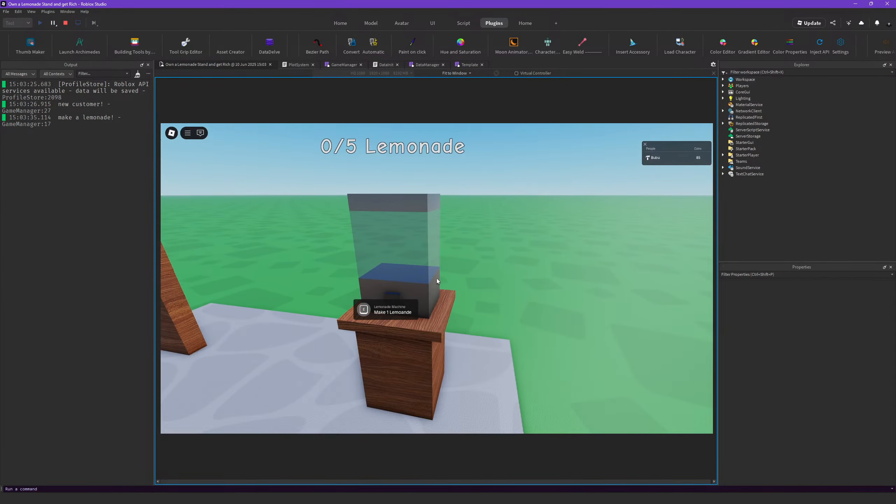
key(w)
key(e)
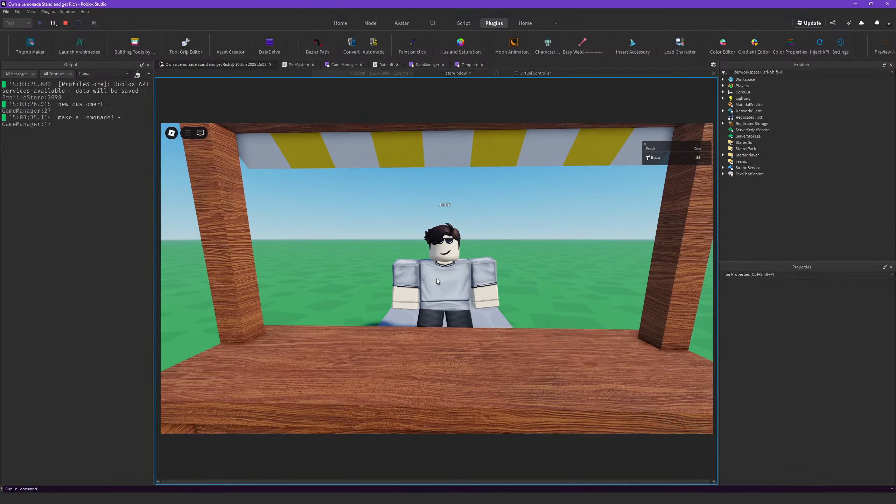
- Look over the stand from its roof and surroundings and serve the second customer in the playtest
key(s)
scroll(437, 279, down, 4)
key(space)
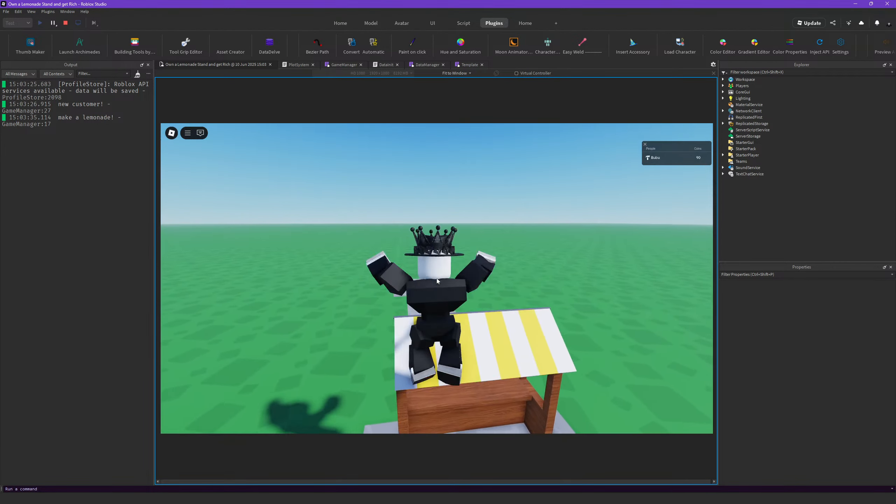
key(a)
key(s)
key(space)
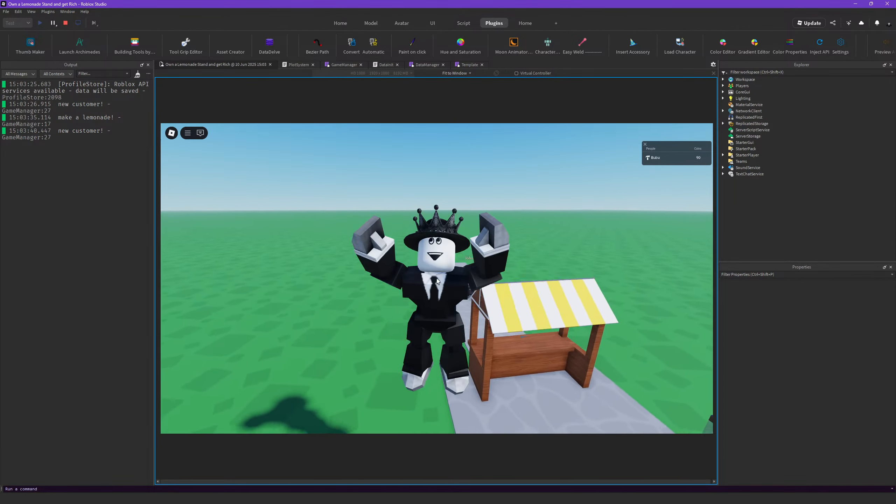
key(w)
right_drag(438, 282, 437, 281)
key(space)
key(w)
scroll(438, 281, up, 5)
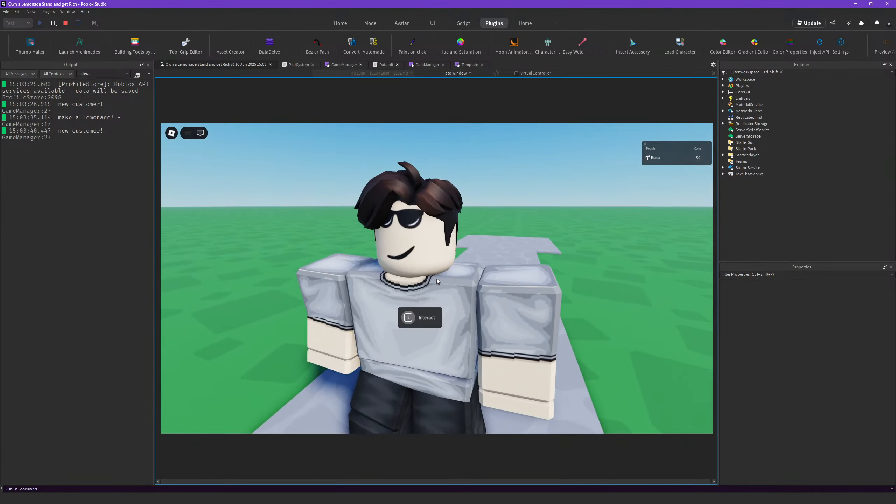
key(w)
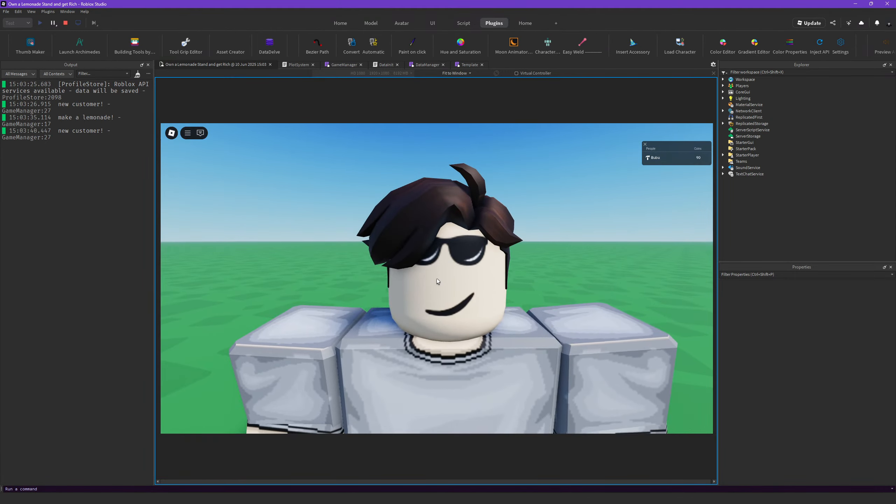
key(e)
key(w)
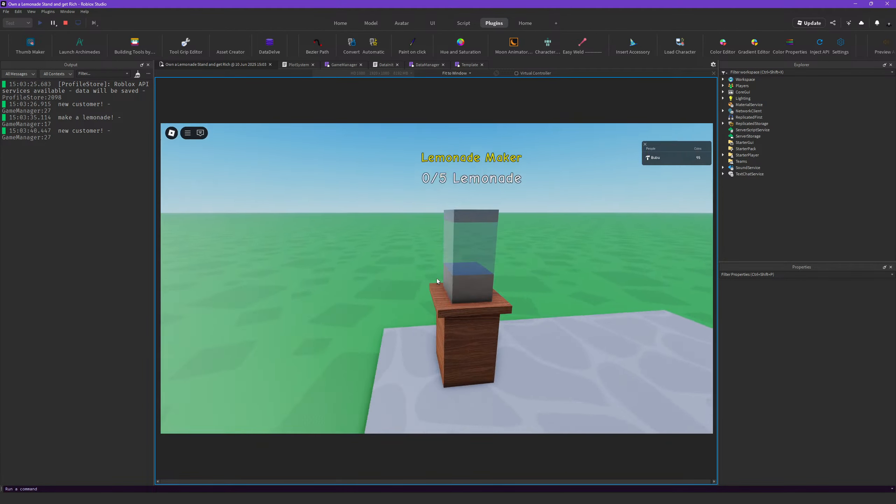
- Return to the Lemonade Maker for another lemonade and serve the third customer
key(w)
scroll(438, 281, down, 5)
key(space)
right_drag(438, 282, 438, 281)
key(w)
key(space)
scroll(438, 281, up, 5)
key(e)
scroll(438, 281, down, 5)
key(w)
key(space)
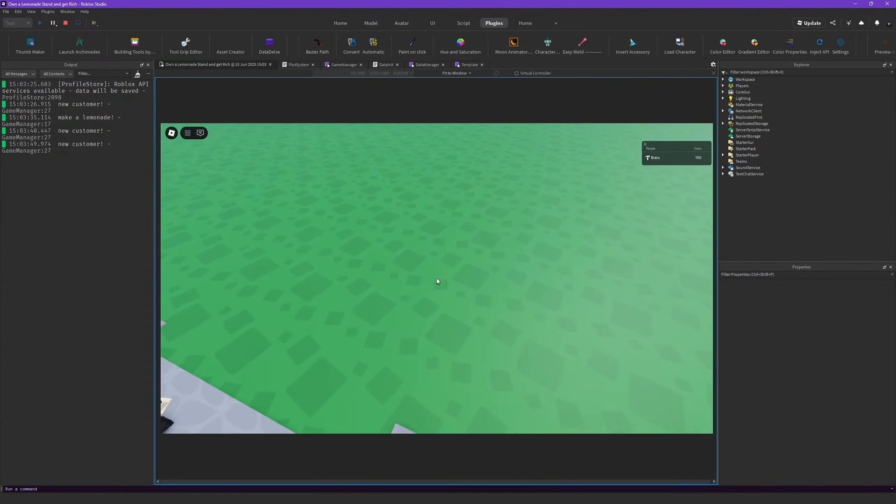
- Serve the fourth customer over the counter and view the next arrival on the stone path from above
key(w)
key(space)
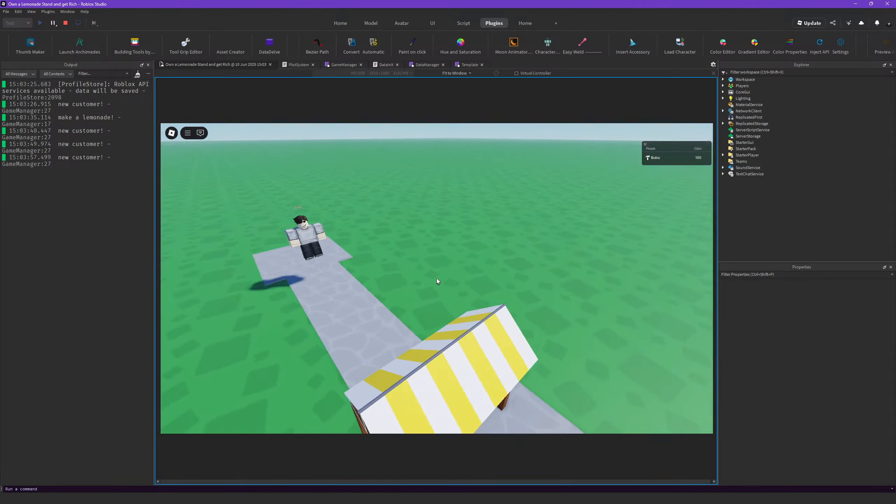
key(w)
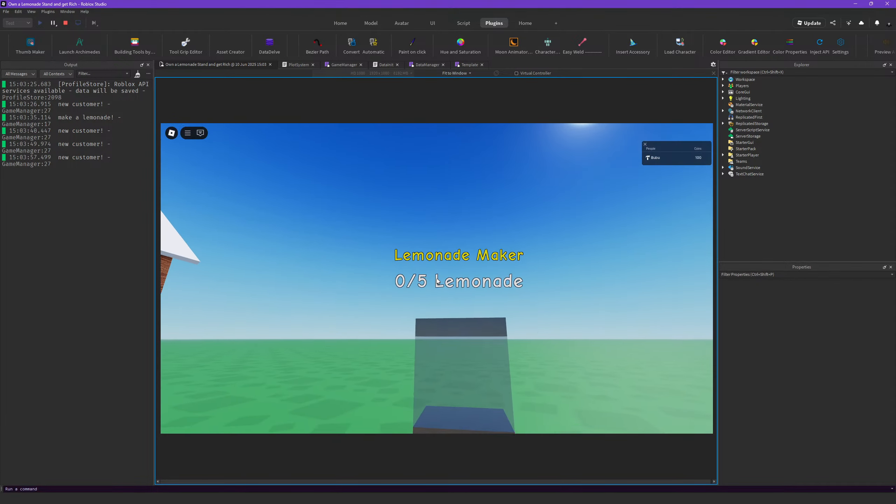
key(w)
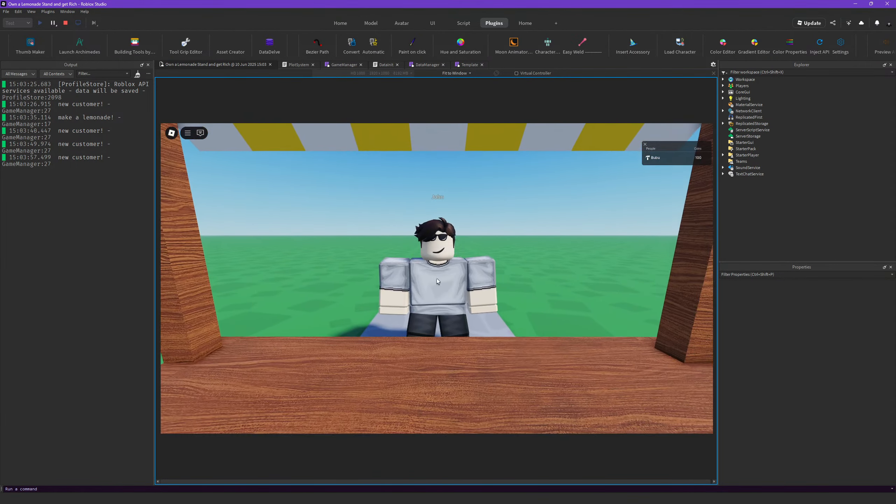
key(s)
key(space)
key(w)
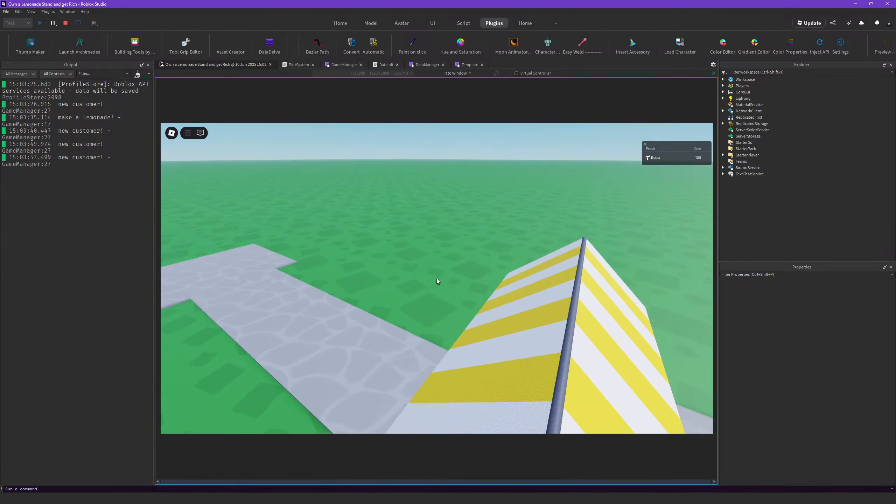
key(w)
key(space)
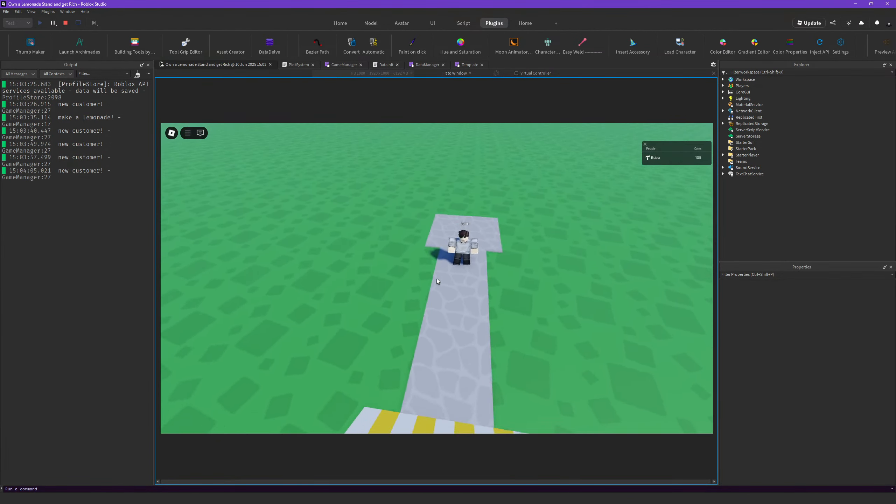
- Test the make-and-serve loop from a distant overhead view by fetching a lemonade and serving the fifth customer
scroll(437, 279, down, 4)
key(w)
right_drag(437, 279, 437, 282)
key(space)
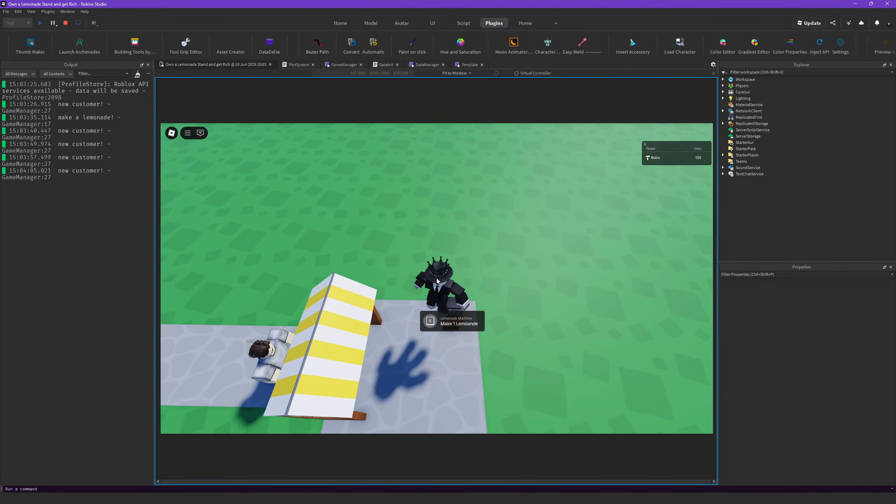
key(s)
key(space)
key(space)
key(w)
key(space)
key(a)
key(space)
key(space)
key(e)
key(s)
key(w)
key(space)
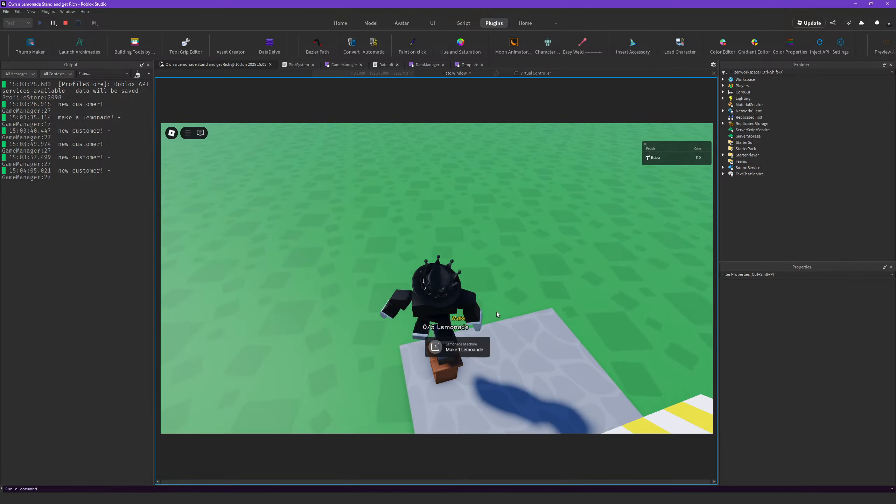
- Make another lemonade, serve the sixth customer and walk back to the Lemonade Maker
key(a)
key(e)
key(d)
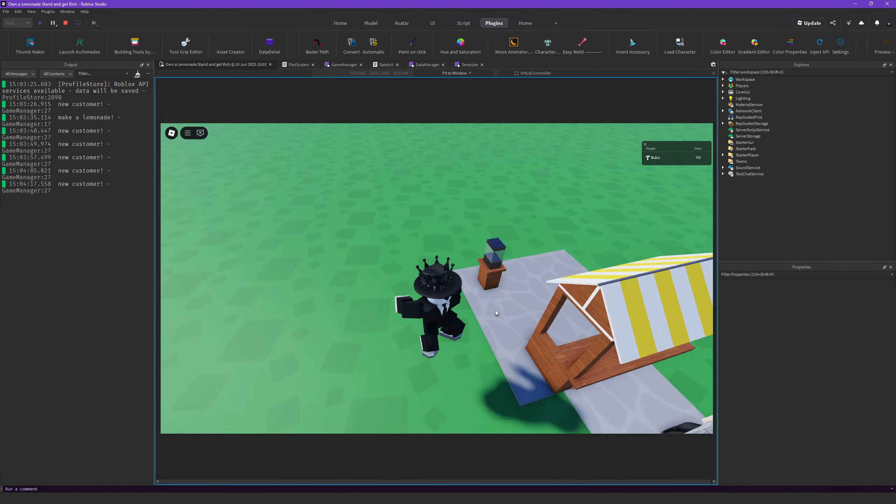
right_drag(495, 311, 510, 316)
key(w)
key(space)
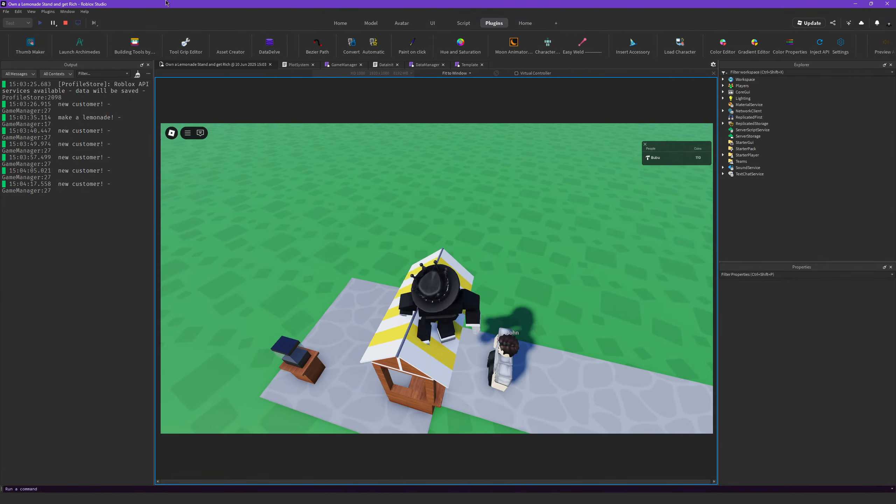
key(a)
click(882, 378)
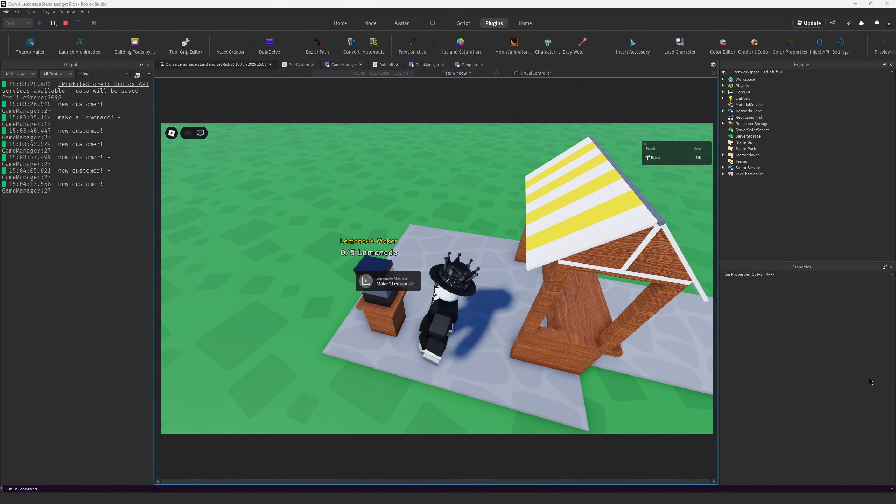